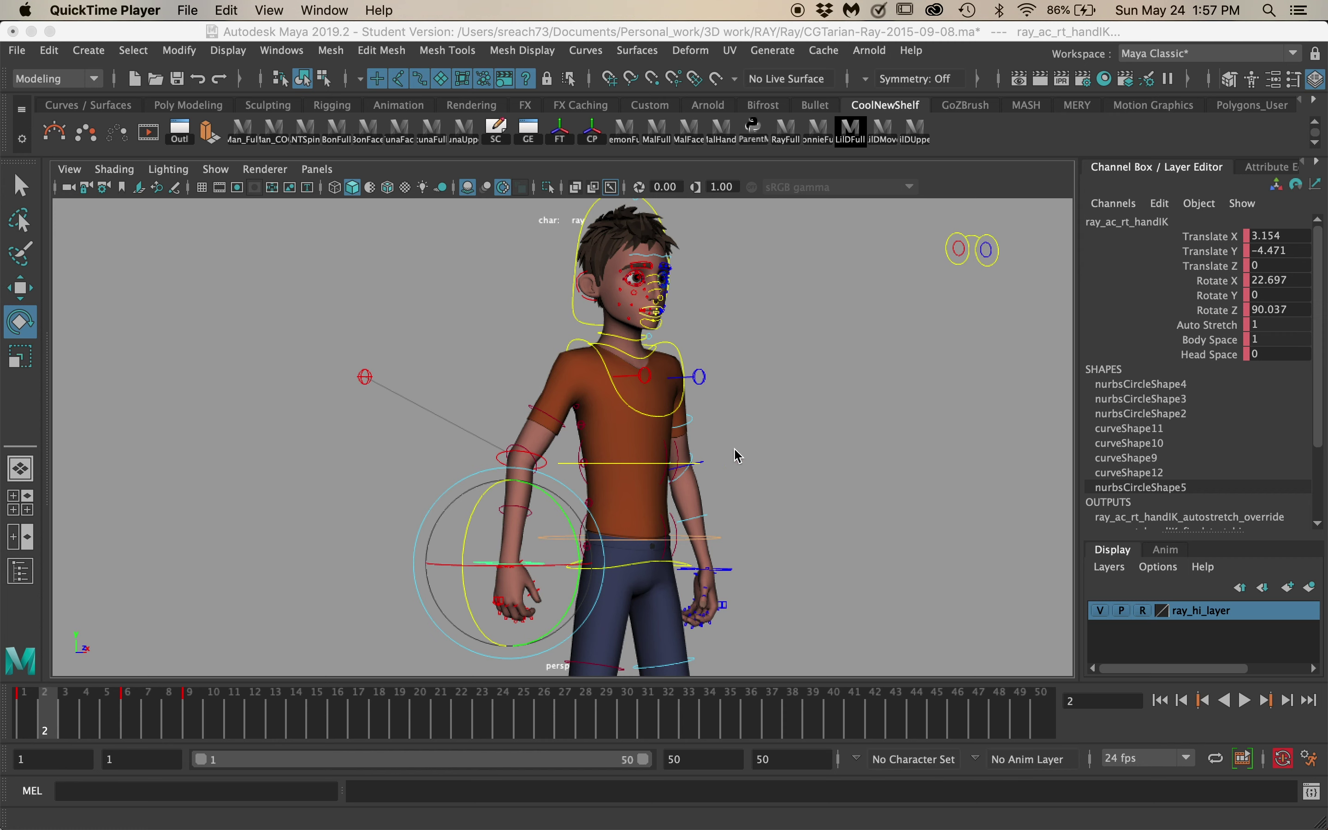
Orbit and reframe the camera to inspect the whole Ray character from head to feet.
left_click_drag(893, 498, 869, 587, "alt")
middle_click_drag(869, 587, 833, 434, "alt")
right_click_drag(833, 434, 705, 423, "alt")
middle_click_drag(706, 424, 743, 469, "alt")
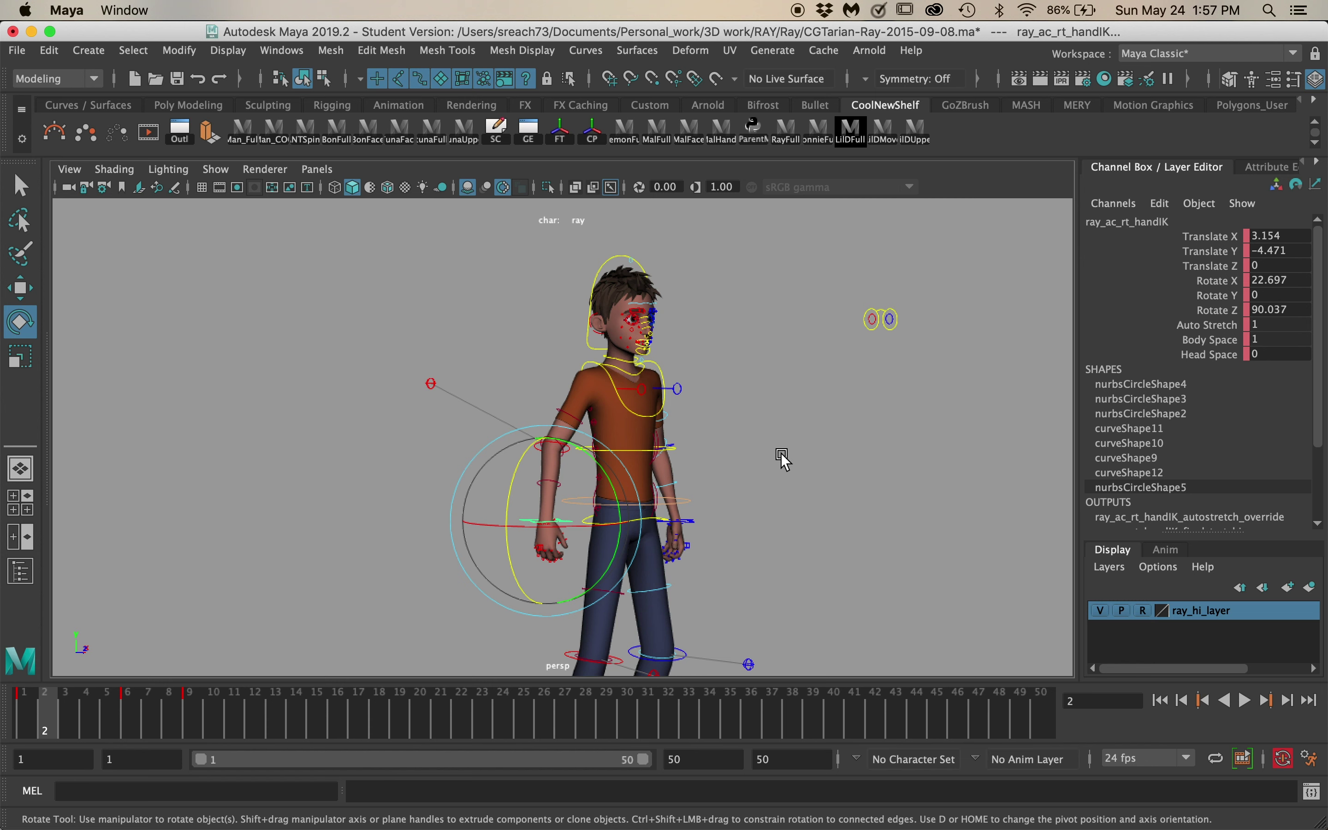
mouse_move(782, 458)
right_mouse_down("alt")
mouse_move(756, 436)
mouse_move(776, 433)
right_mouse_up("alt")
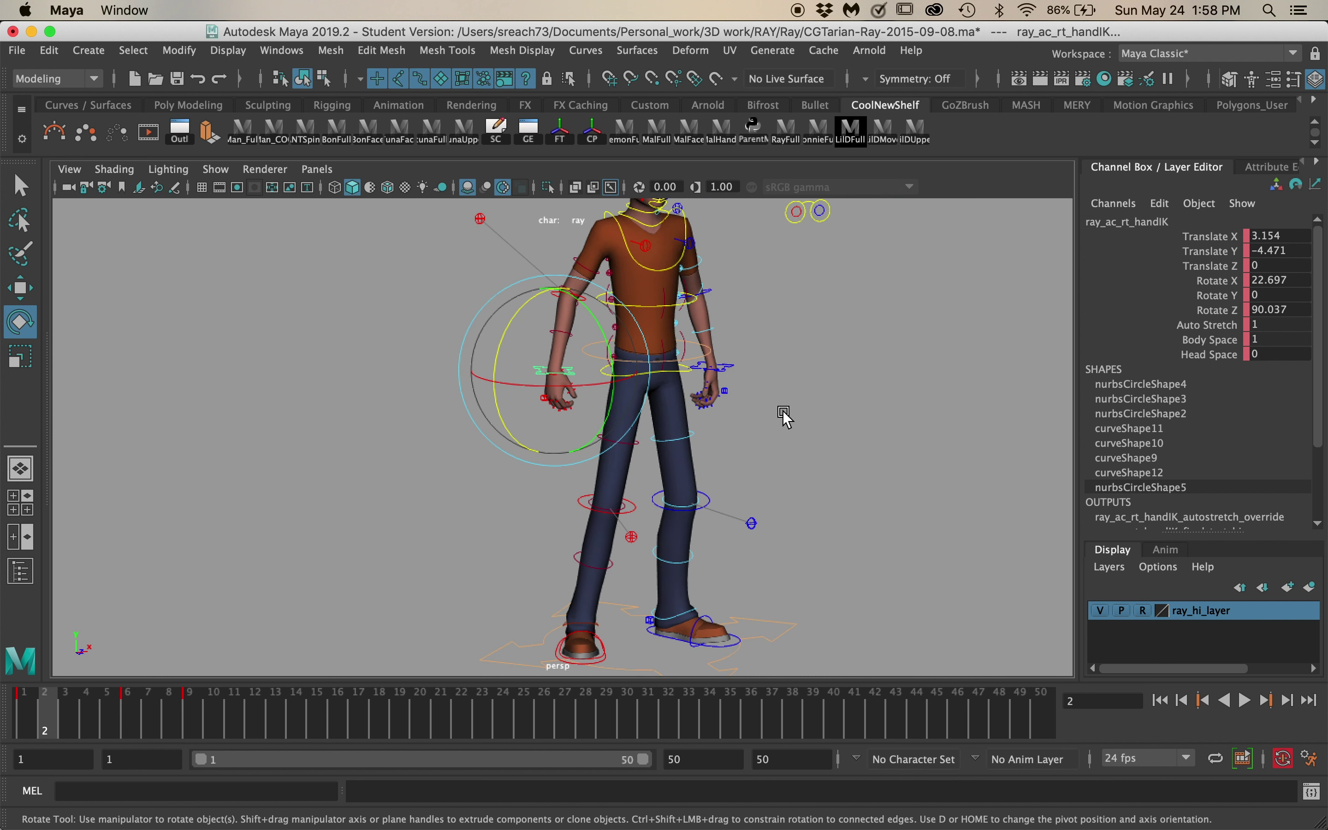
middle_click_drag(812, 363, 766, 467, "alt")
left_click_drag(765, 467, 827, 459, "alt")
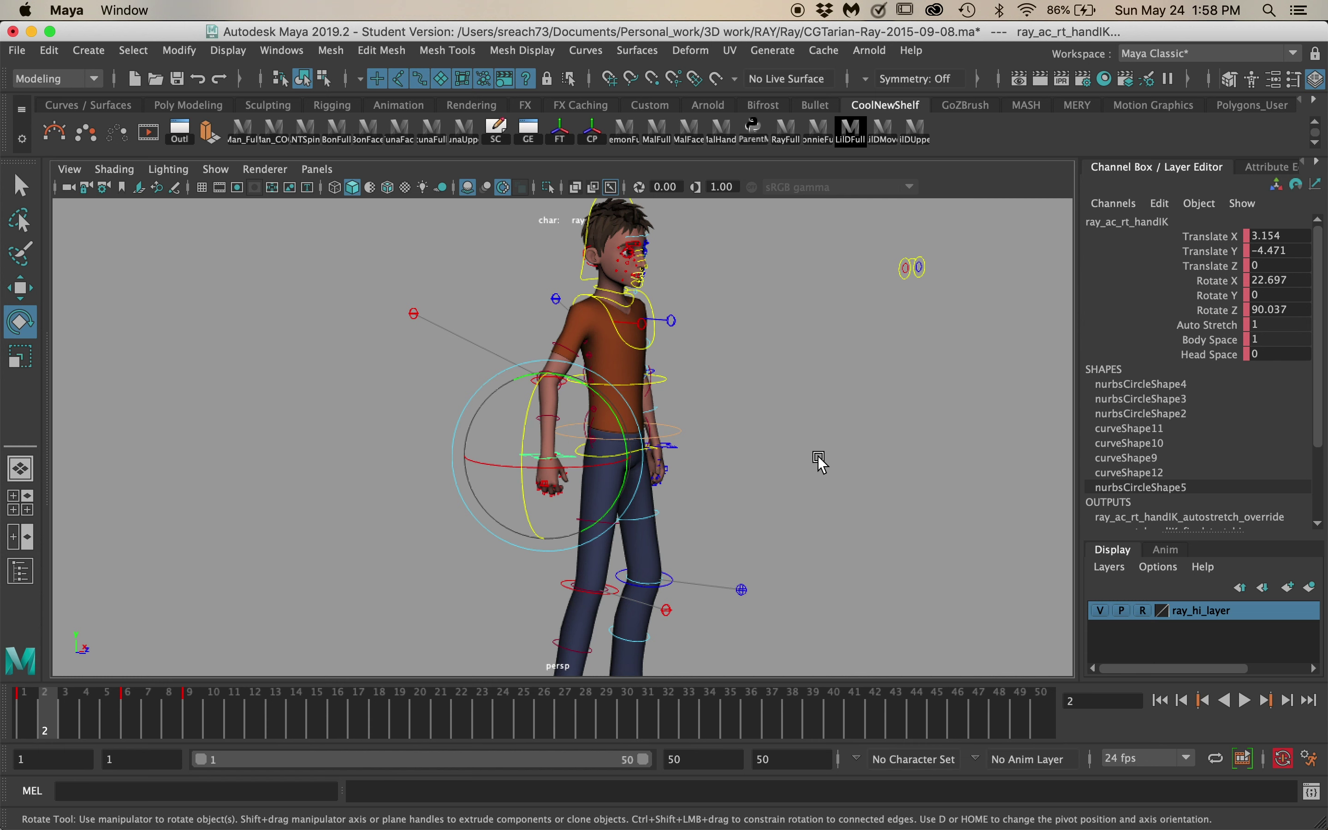
left_click_drag(817, 456, 806, 395, "alt")
middle_click_drag(806, 394, 794, 461, "alt")
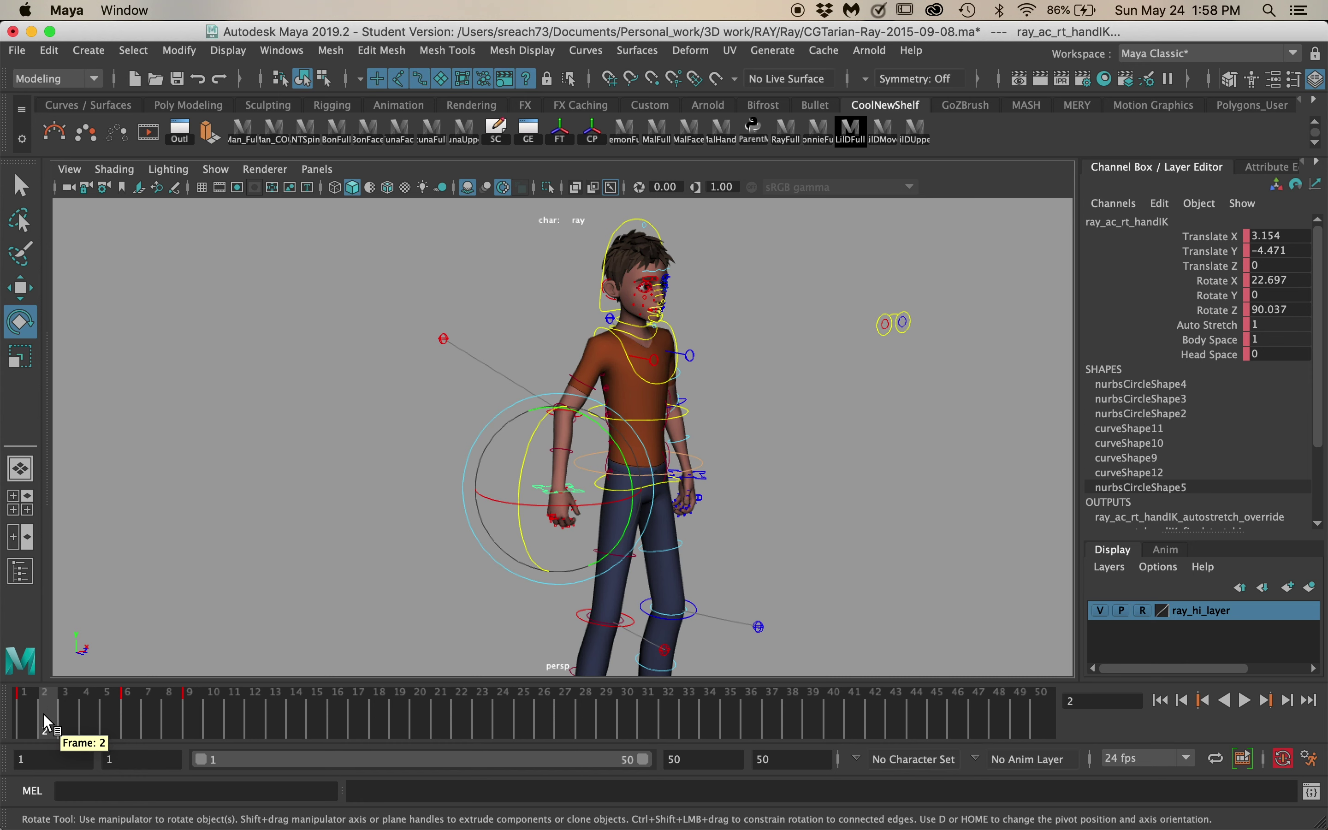
Scrub the animation from frame 2 to 8, then view the torso and hands from several angles.
mouse_move(43, 714)
left_mouse_down()
mouse_move(23, 717)
mouse_move(223, 715)
mouse_move(25, 714)
left_mouse_up()
left_click_drag(506, 578, 550, 574, "alt")
middle_click_drag(546, 572, 502, 602, "alt")
left_click_drag(394, 584, 356, 572, "alt")
right_click_drag(356, 572, 533, 623, "alt")
left_click_drag(534, 623, 631, 536, "alt")
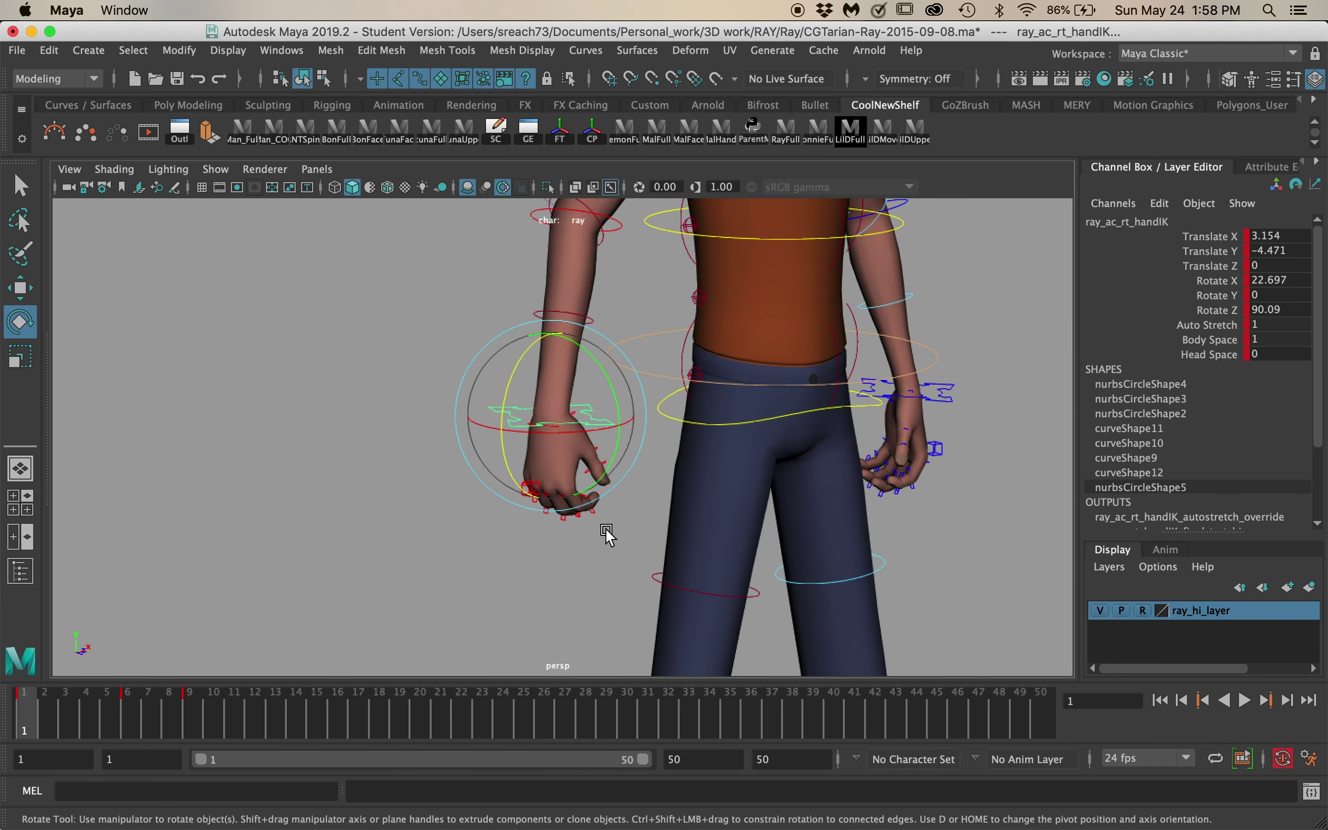
mouse_move(522, 542)
left_mouse_down("alt")
mouse_move(590, 551)
mouse_move(522, 544)
left_mouse_up("alt")
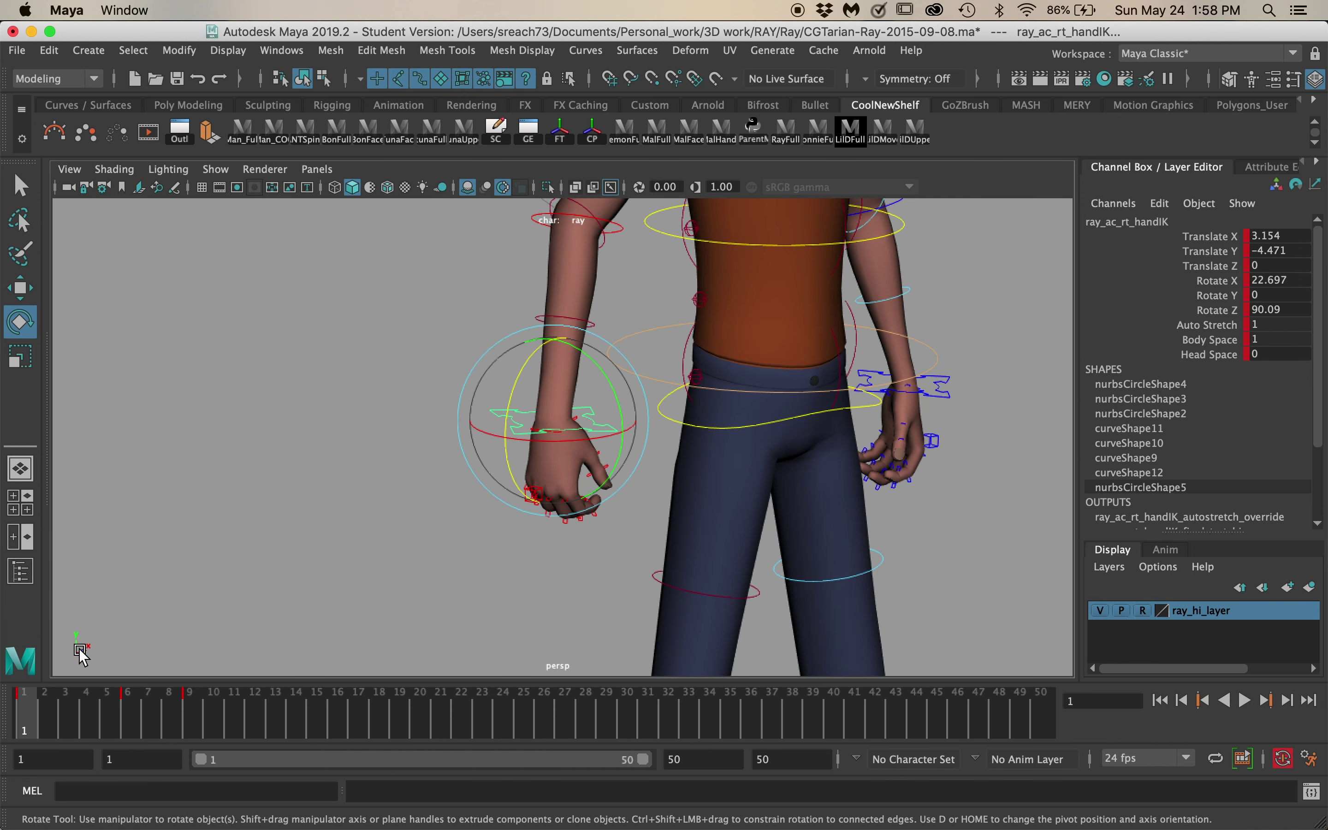
left_click_drag(81, 656, 341, 537, "alt")
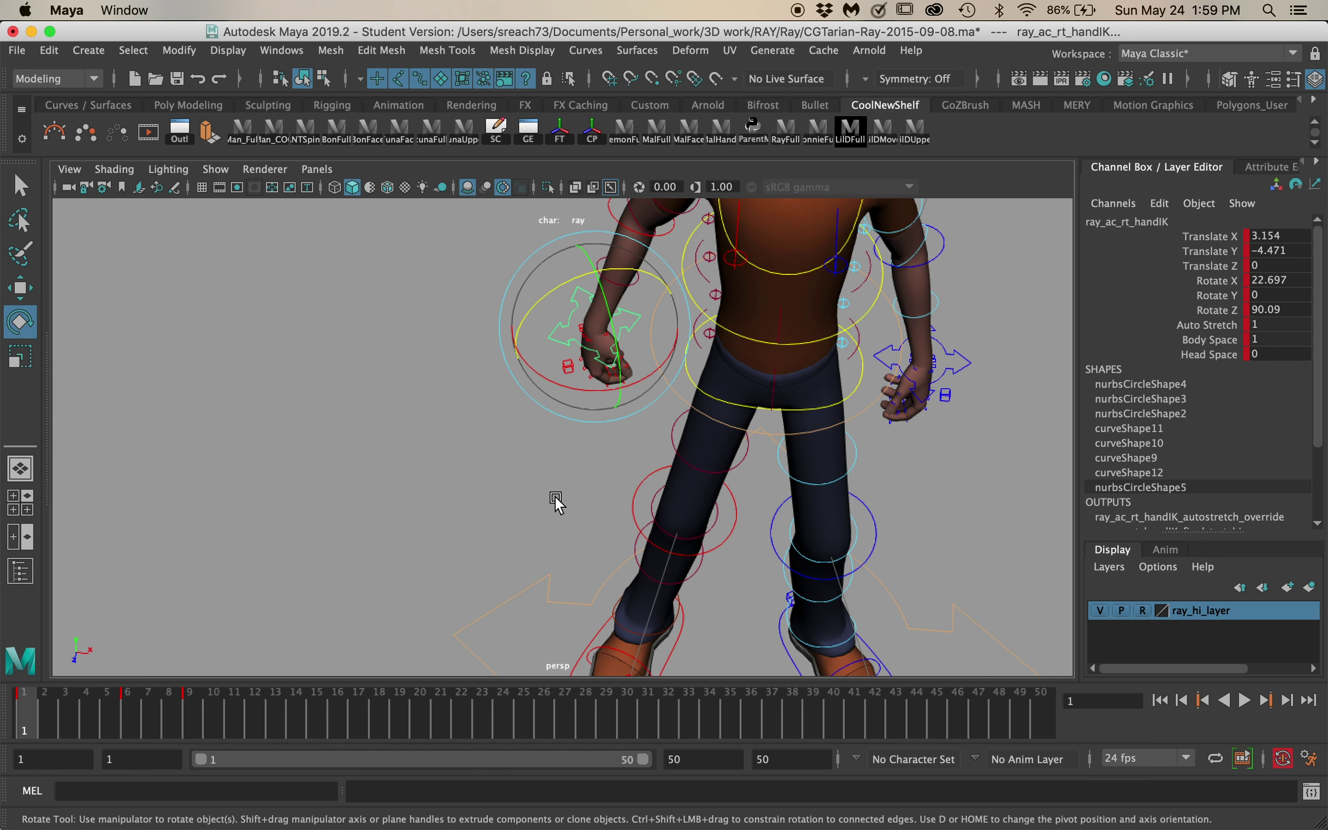
left_click_drag(483, 445, 630, 473, "alt")
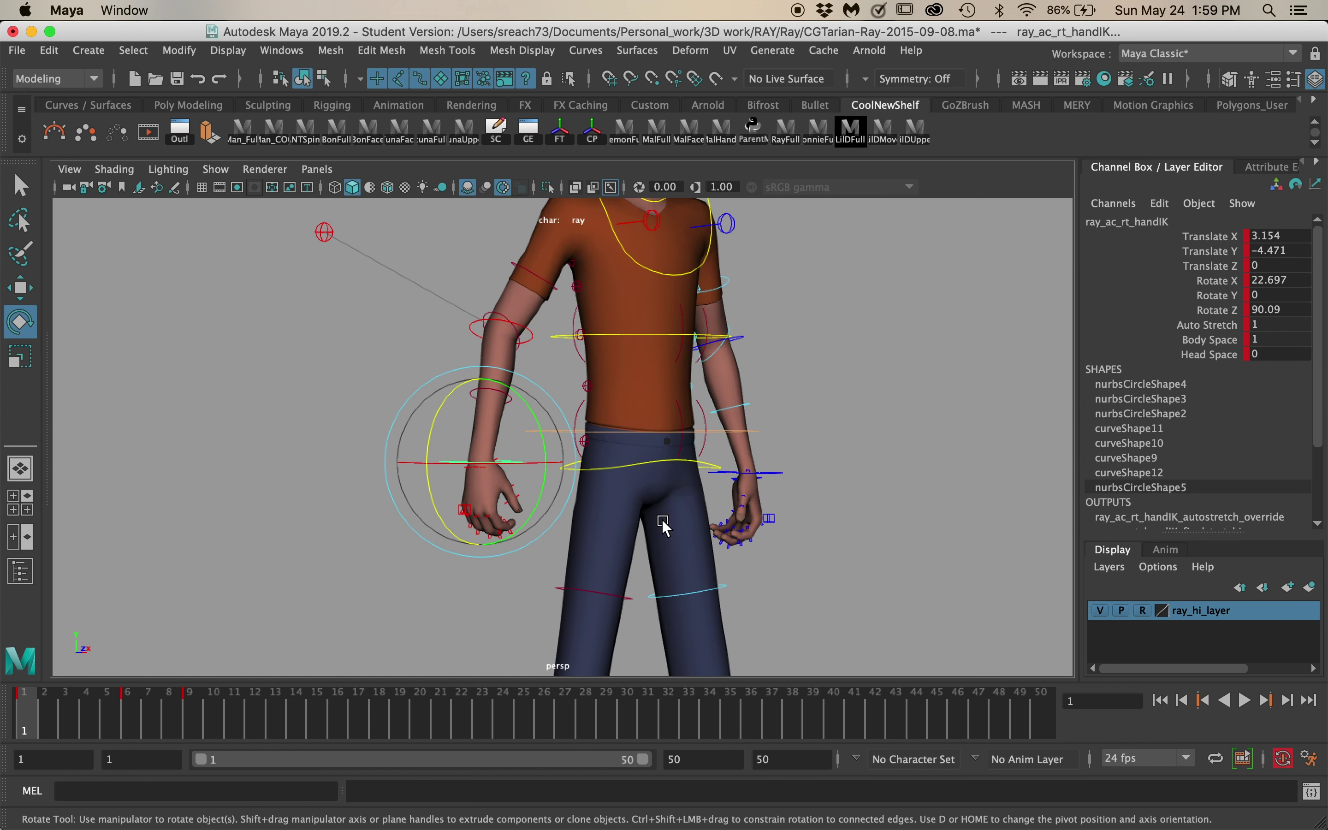
left_click_drag(549, 346, 331, 494, "alt")
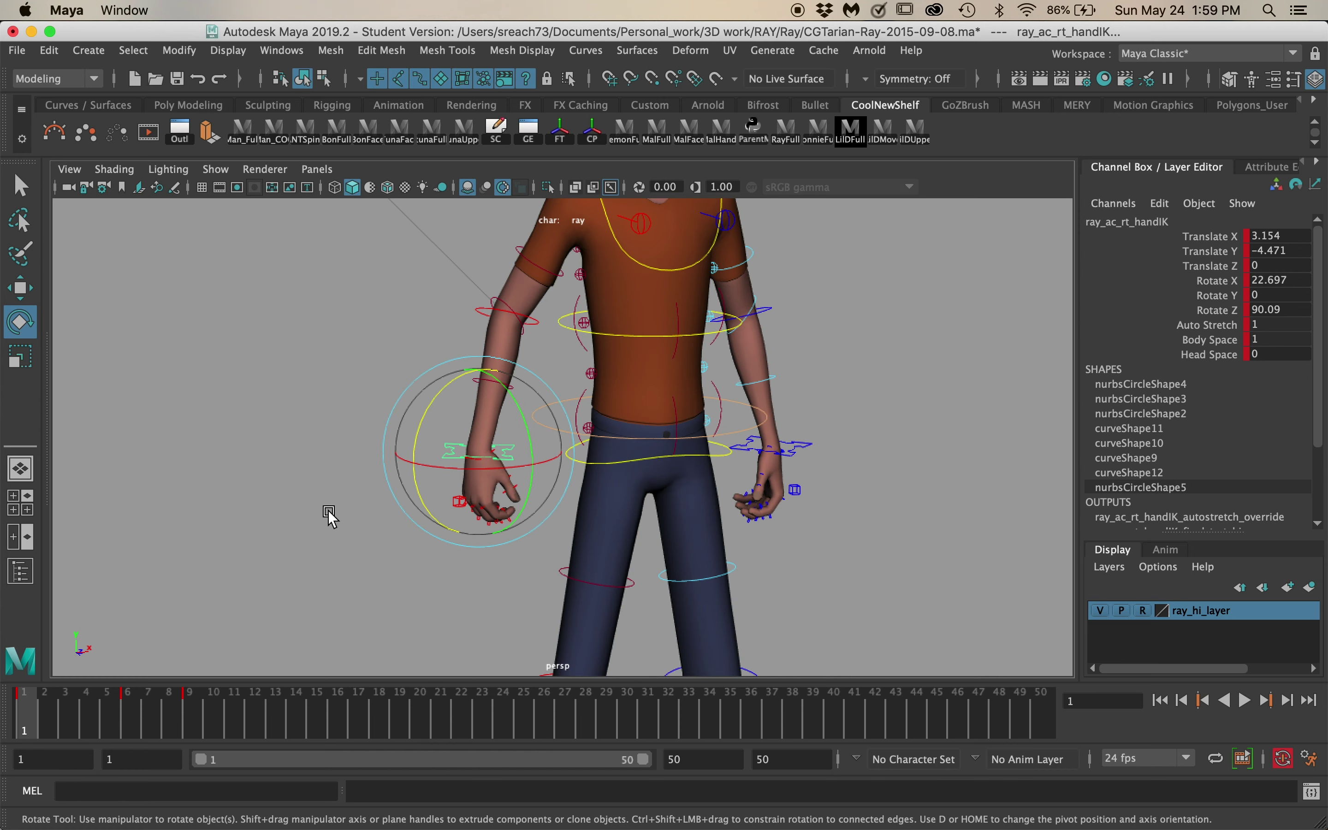
left_click_drag(344, 557, 376, 542, "alt")
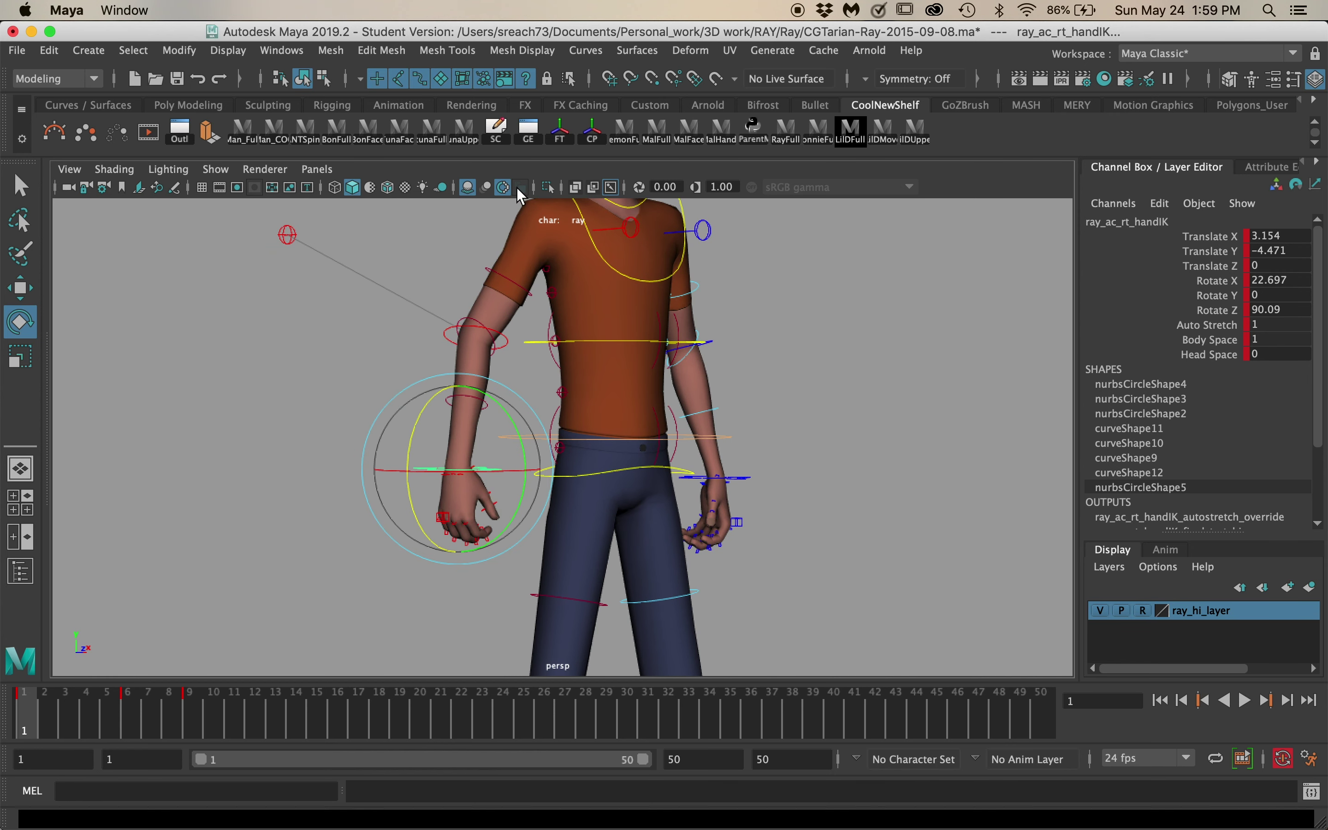
Open the Graph Editor above the viewport and marquee-select all Ray rig controls to load their curves.
left_click(529, 132)
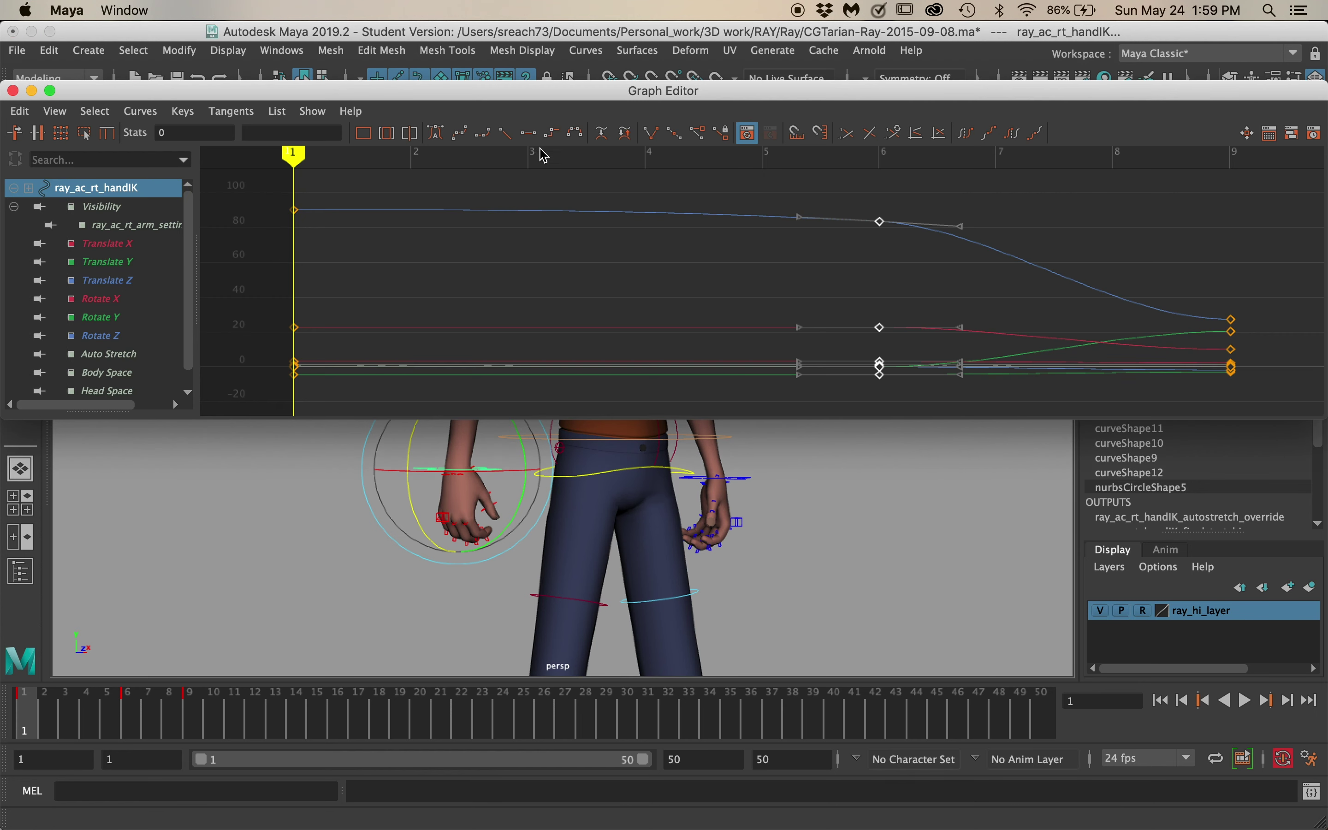
left_click_drag(549, 100, 558, 41)
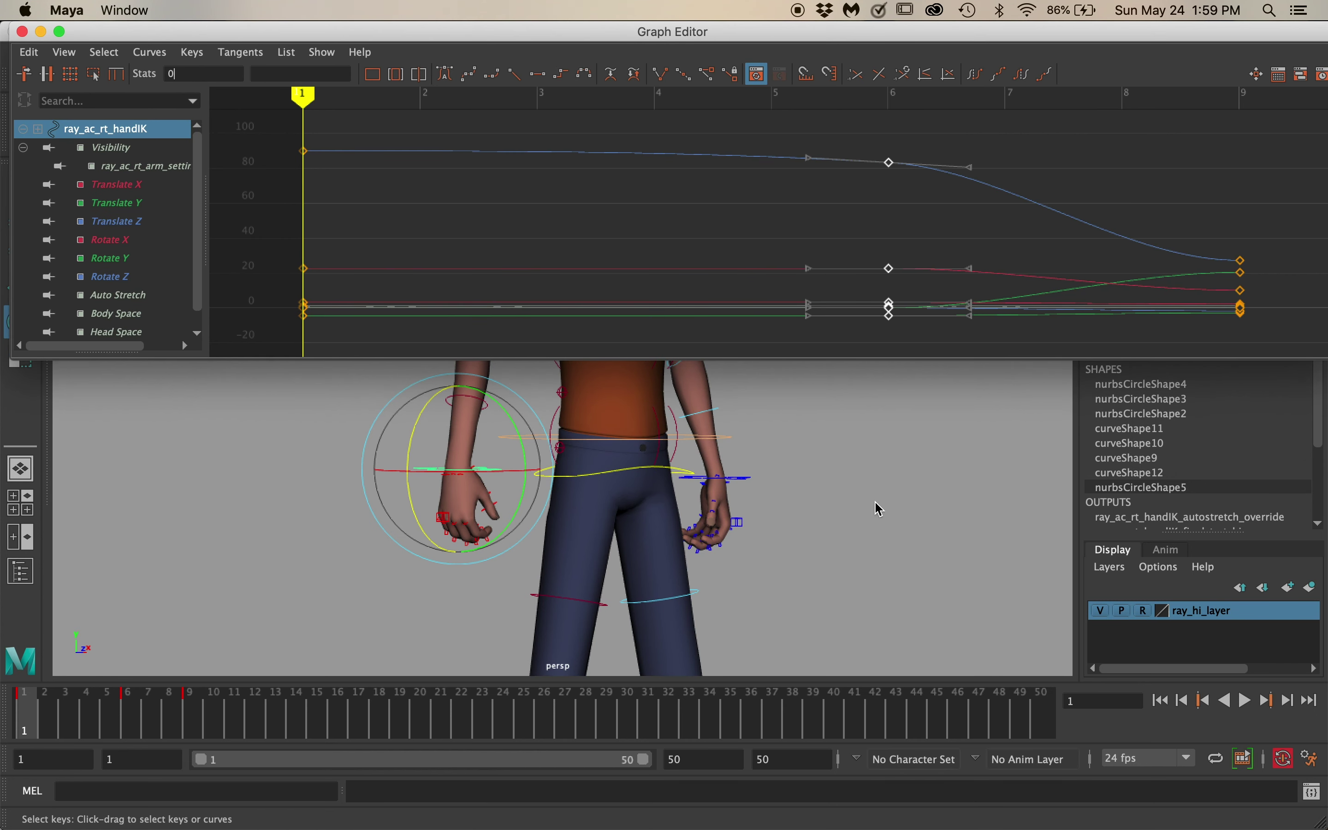
left_click_drag(878, 510, 566, 514, "alt")
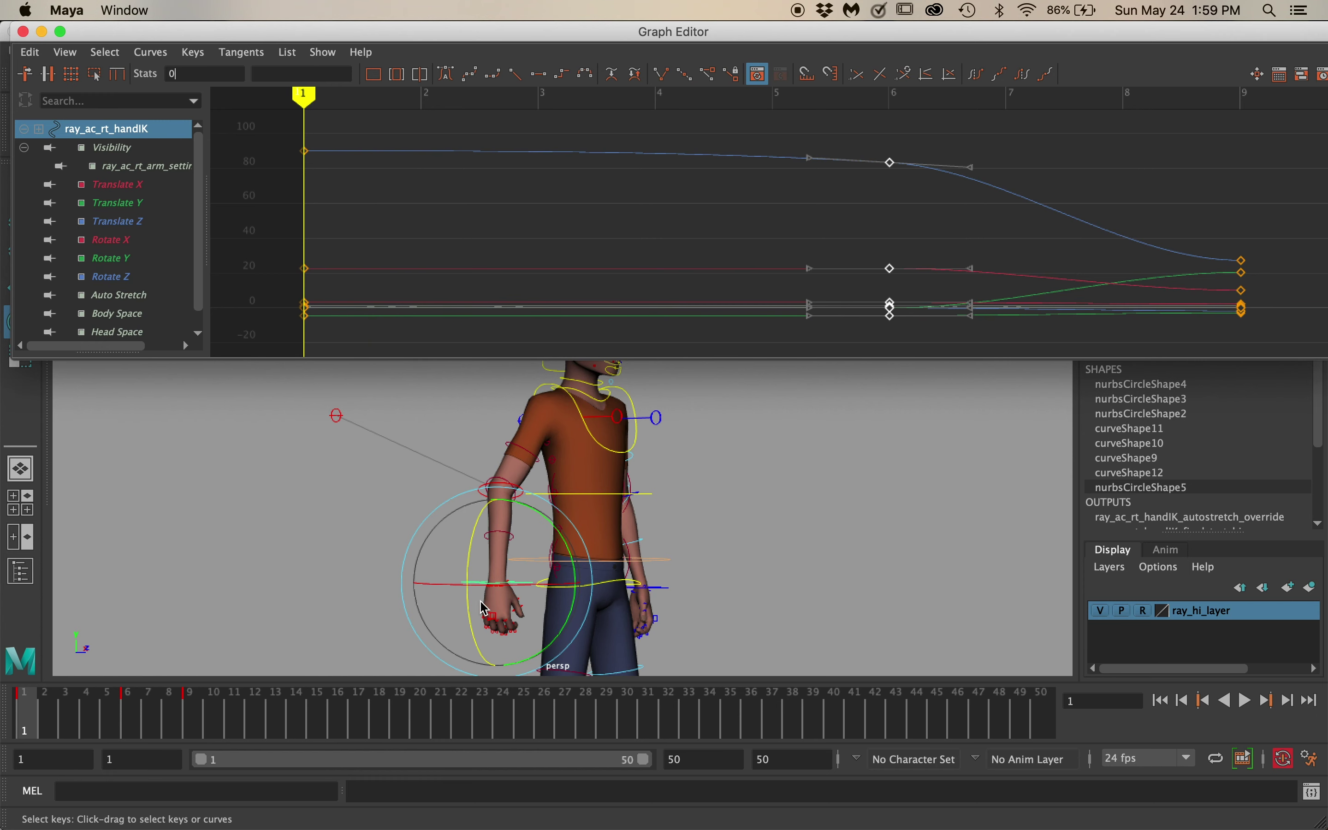
right_click_drag(756, 542, 401, 556, "alt")
left_click_drag(424, 383, 757, 640)
right_click_drag(711, 311, 572, 311, "alt")
Zoom the Graph Editor's curve view in on the key rows and back out.
middle_click_drag(572, 311, 662, 285, "alt")
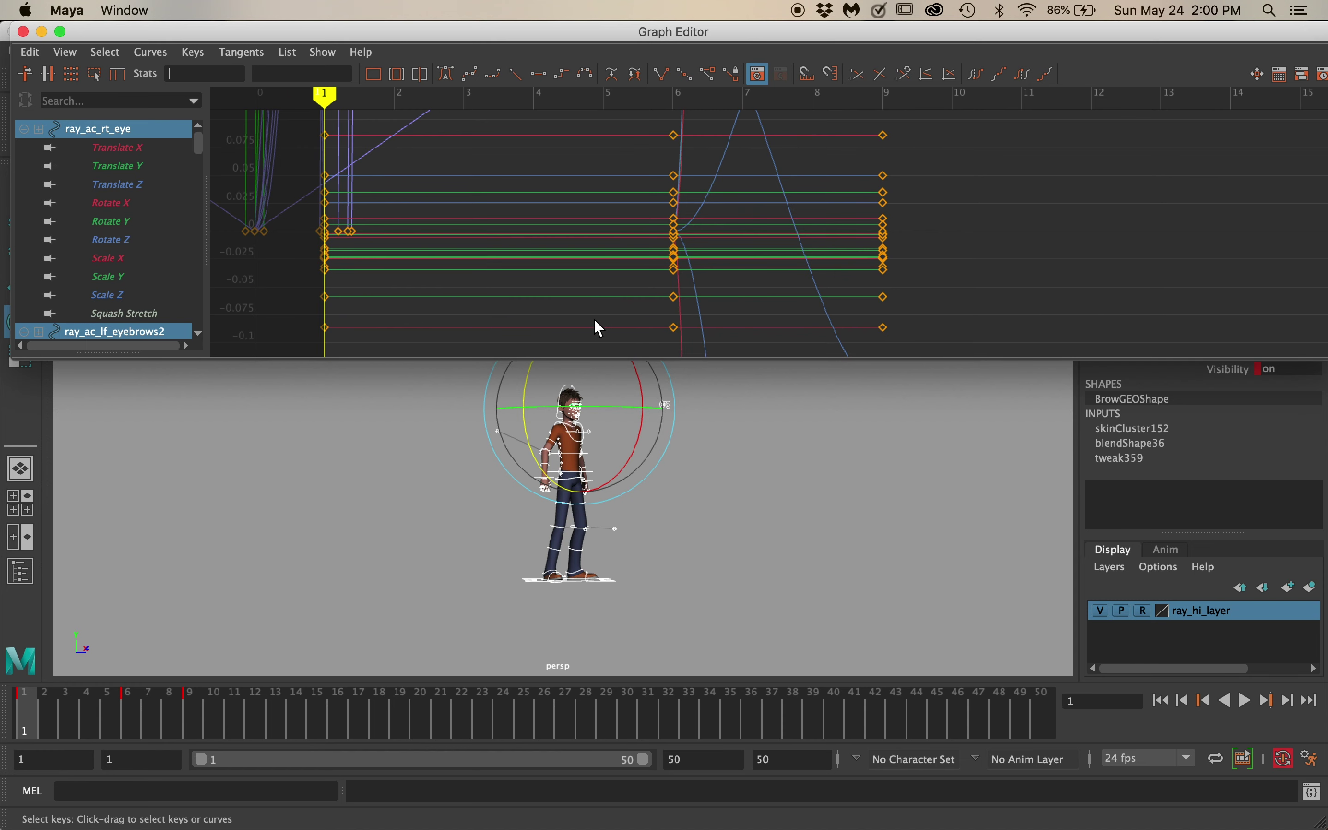
right_click_drag(593, 323, 611, 287, "alt")
middle_click_drag(611, 288, 625, 243, "alt")
right_click_drag(624, 243, 587, 254, "alt")
mouse_move(586, 254)
middle_mouse_down("alt")
mouse_move(691, 210)
mouse_move(604, 245)
middle_mouse_up("alt")
Deselect the rig and select only the right wrist IK control.
left_click(436, 472)
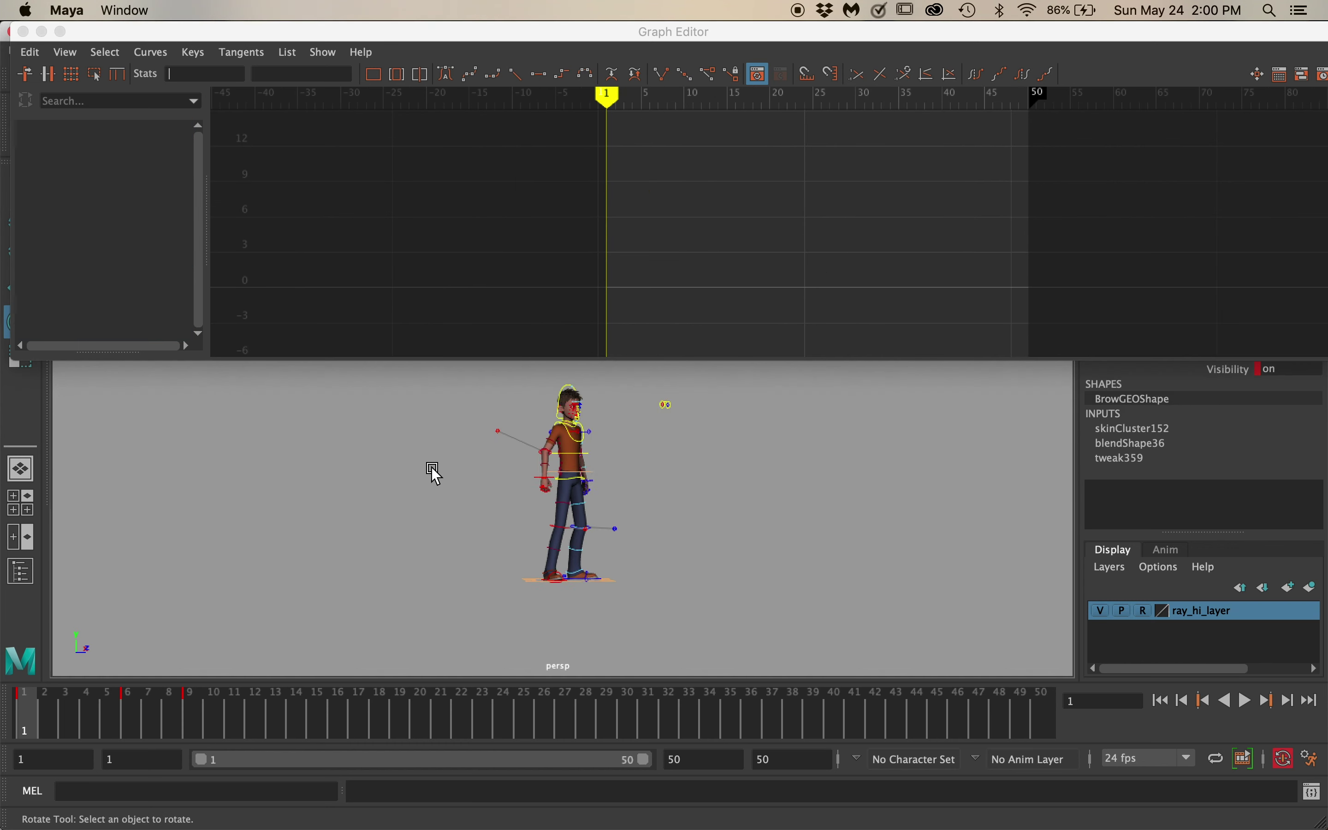
right_click_drag(436, 474, 608, 415, "alt")
middle_click_drag(608, 415, 534, 542, "alt")
right_click_drag(533, 542, 712, 560, "alt")
left_click_drag(712, 560, 634, 516, "alt")
left_click(580, 542)
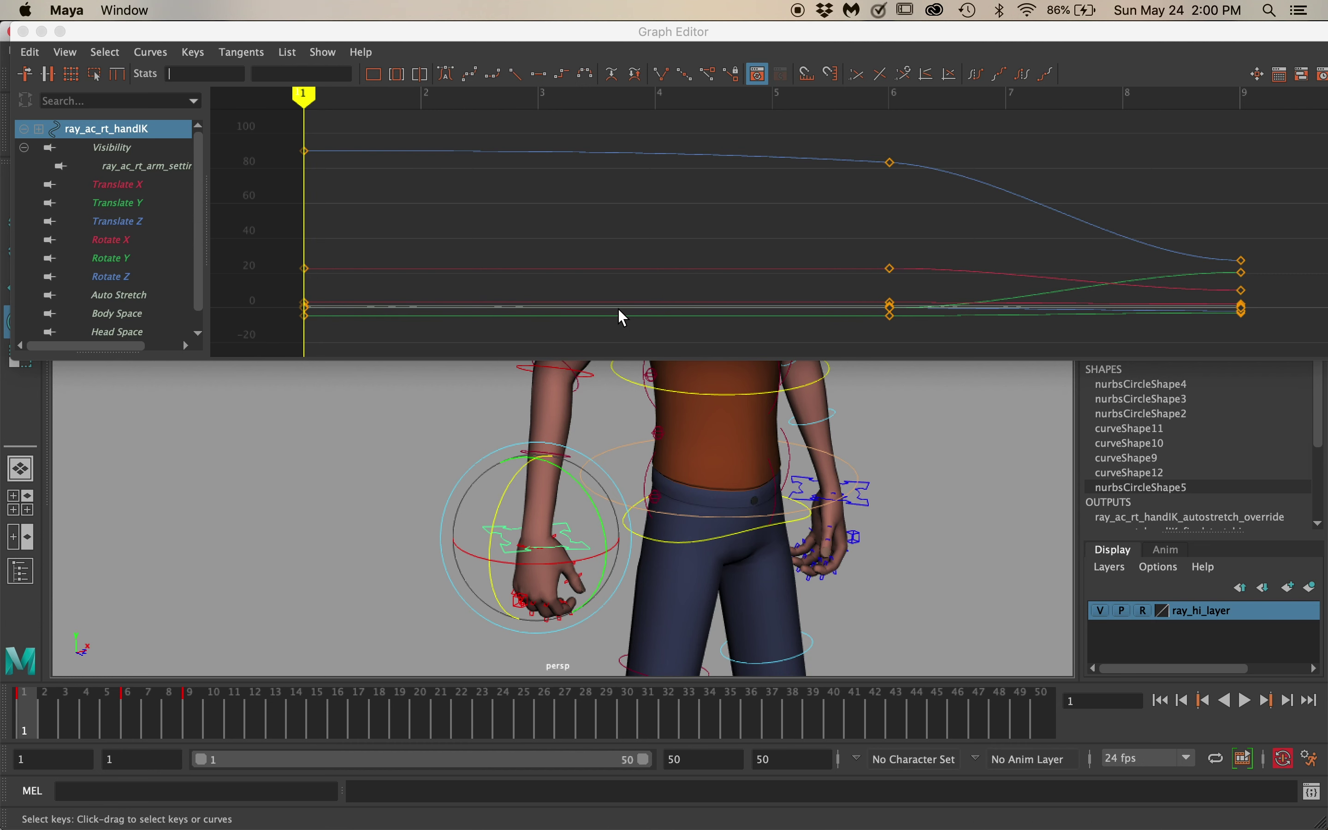
Fit the wrist keys from frame 1 to 9, widen the channel list, and un-maximize the Graph Editor.
middle_click_drag(465, 282, 560, 260, "alt")
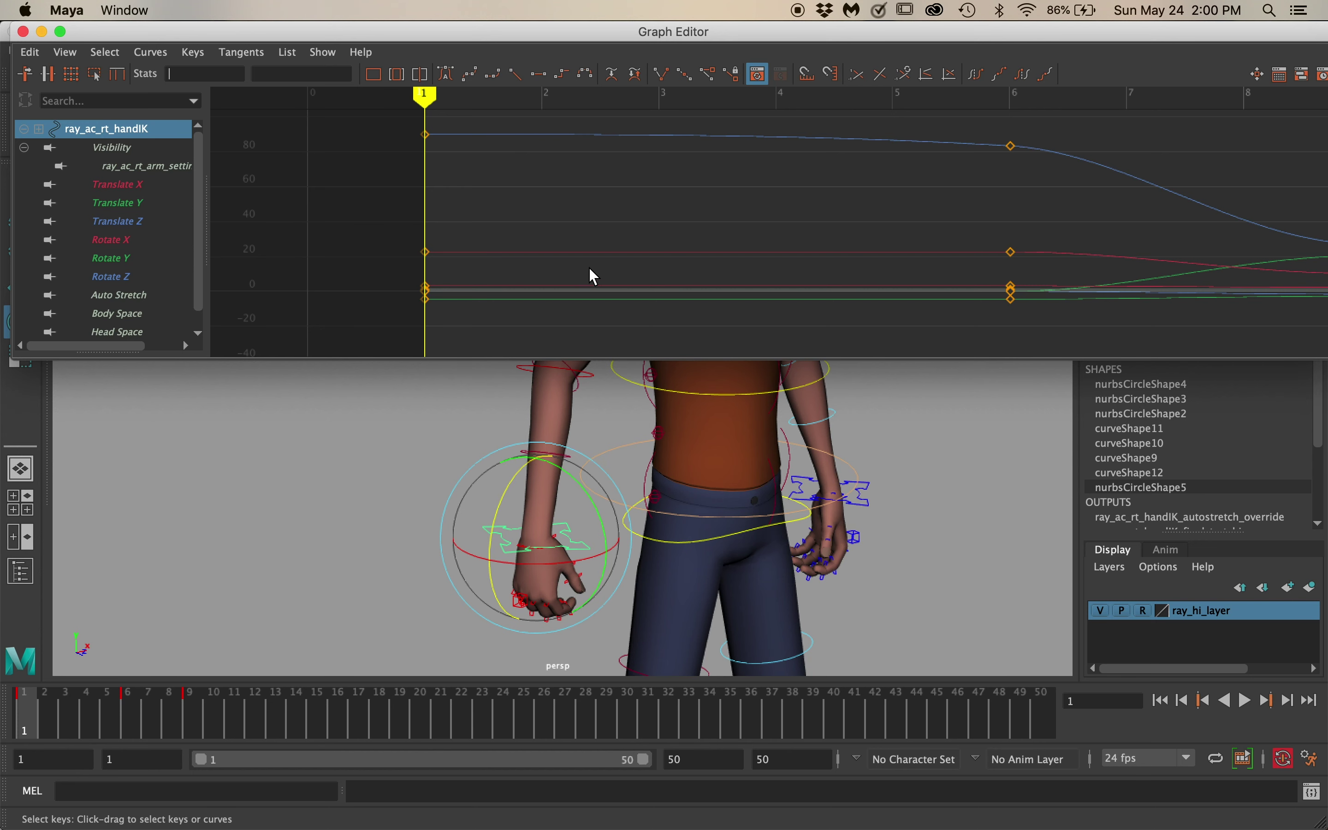
key("a")
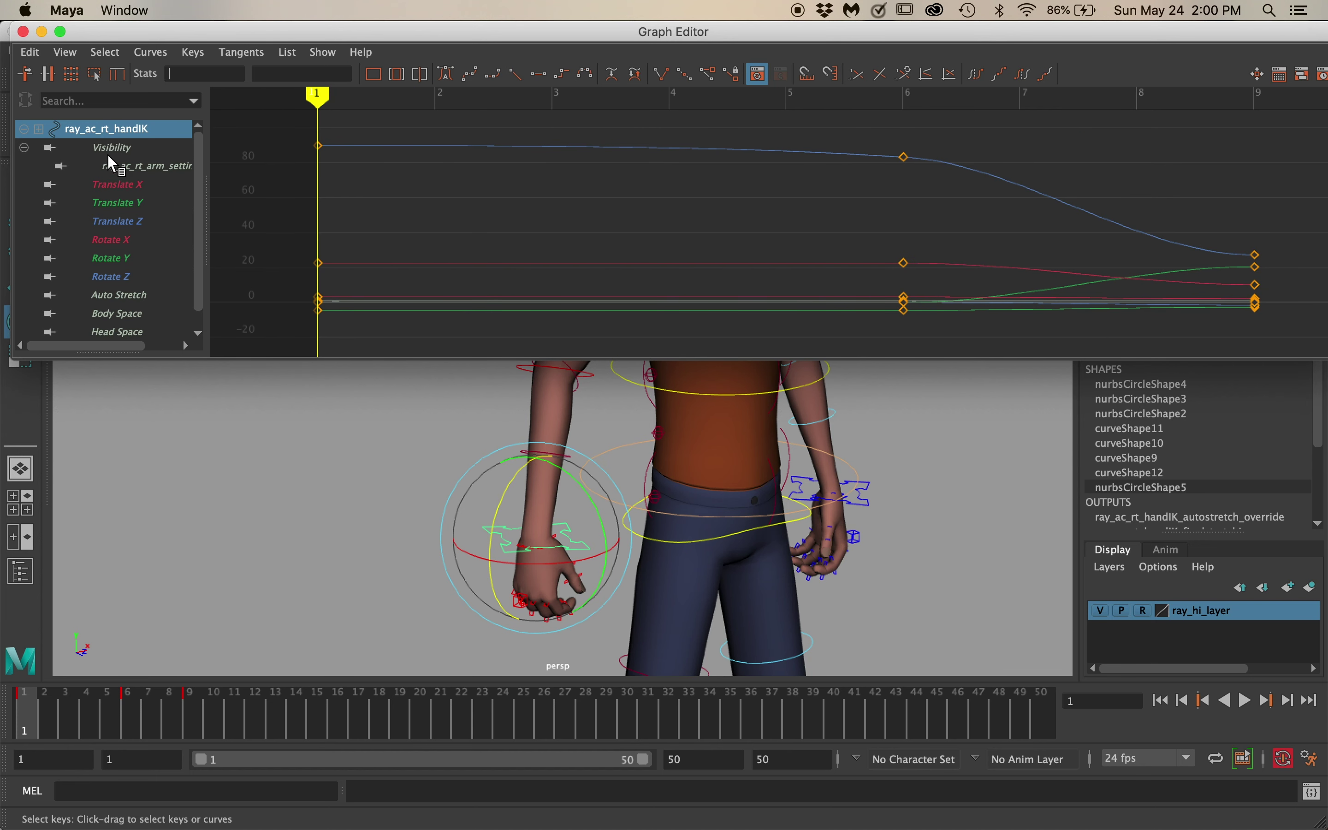
left_click_drag(211, 203, 349, 222)
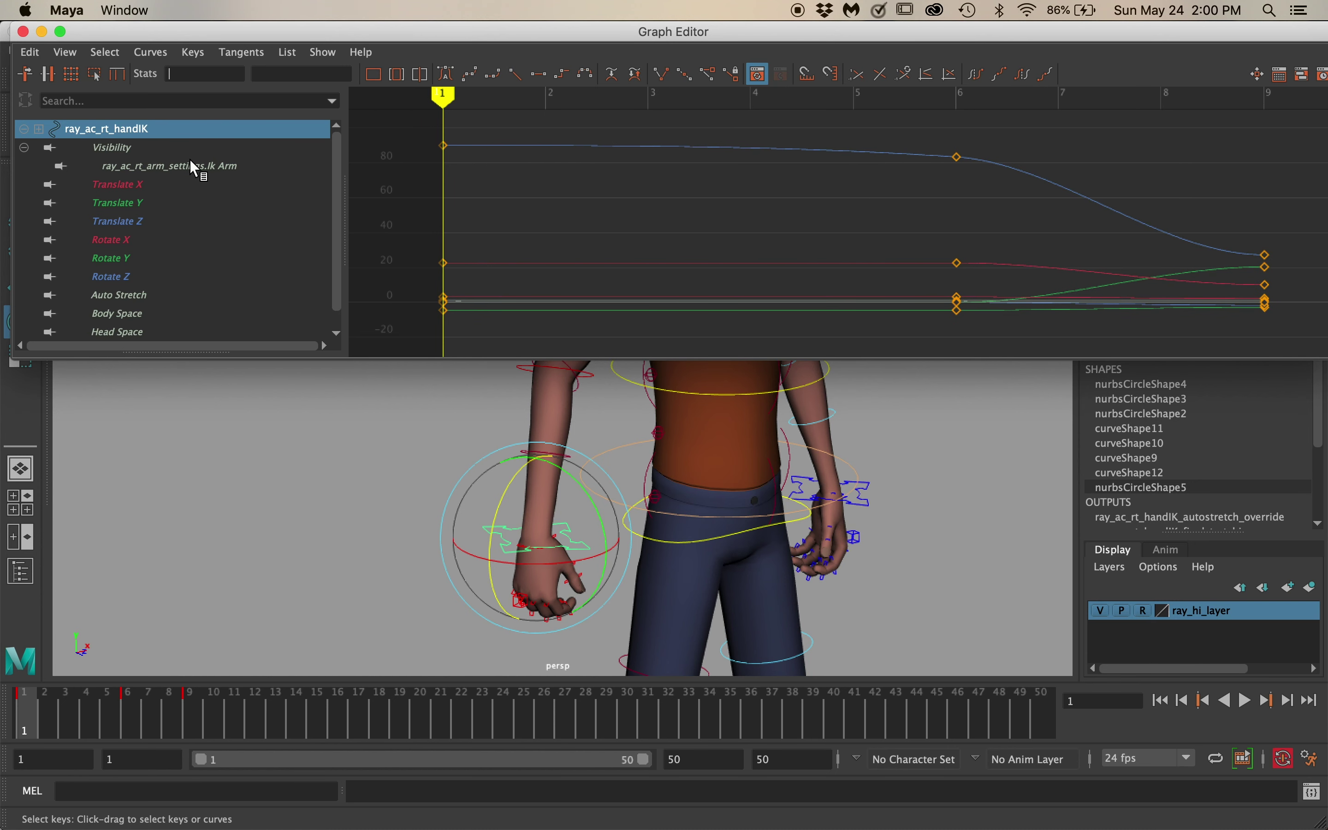
scroll(157, 319, "down", 1)
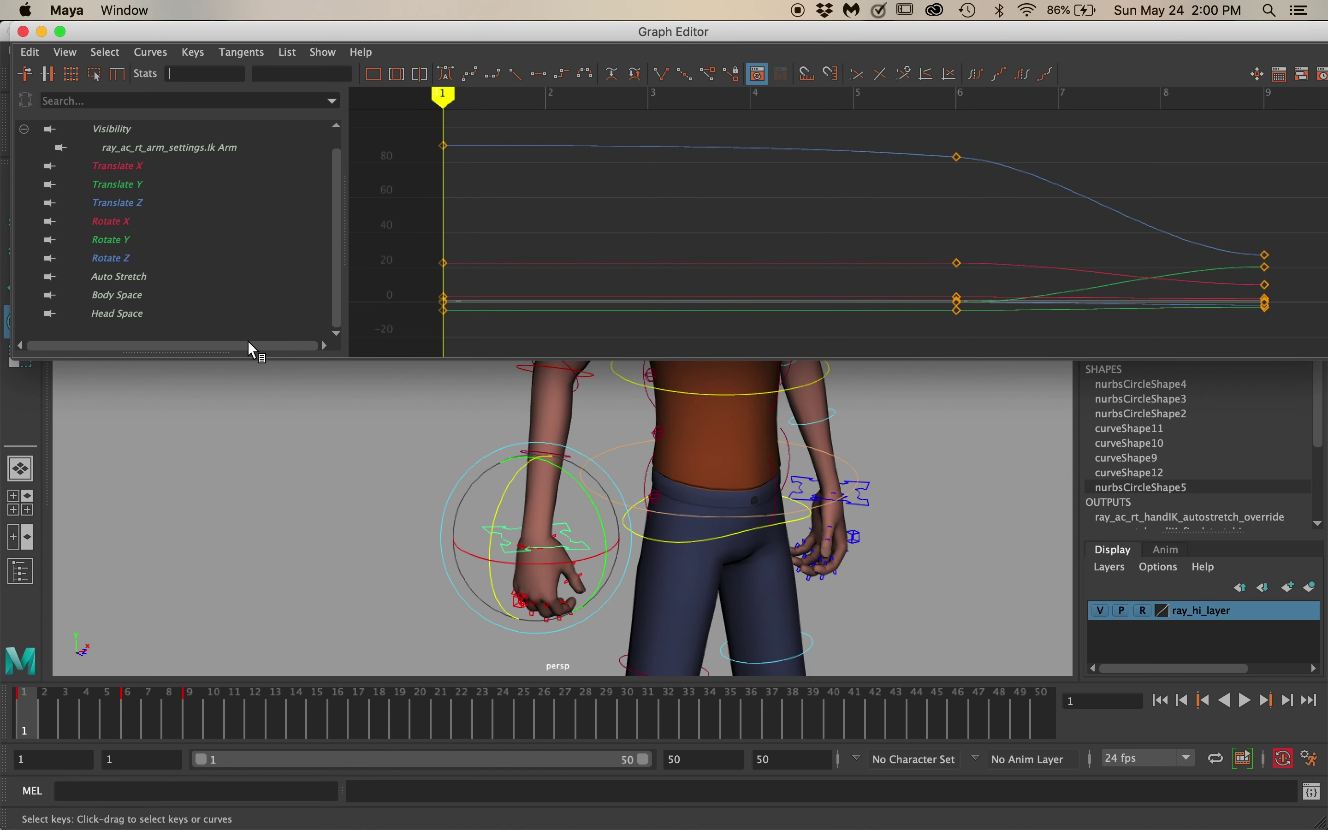
double_click(1186, 32)
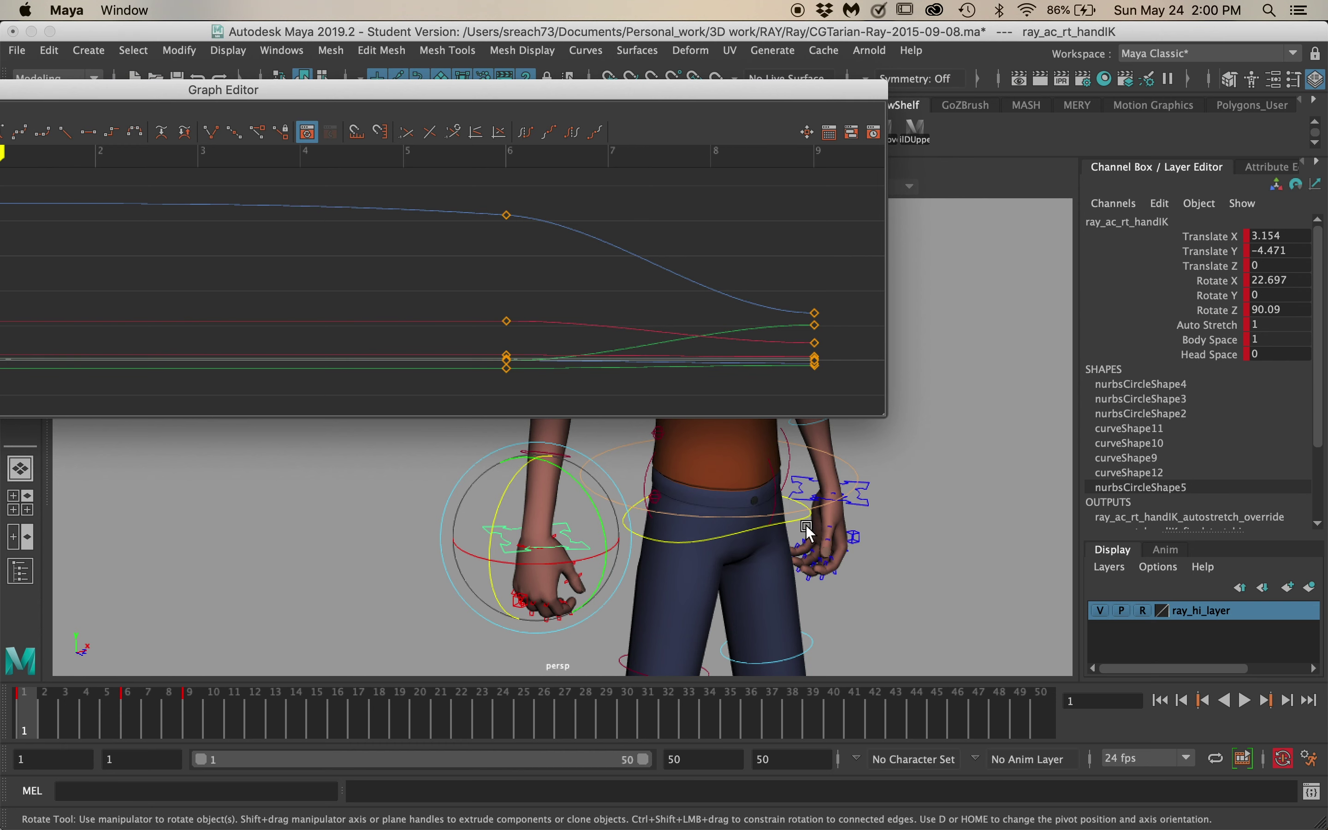
Select ray_ac_rt_footIK, frame its keys from 1 to 9, and move the Graph Editor below the viewport.
left_click_drag(771, 527, 764, 664, "alt")
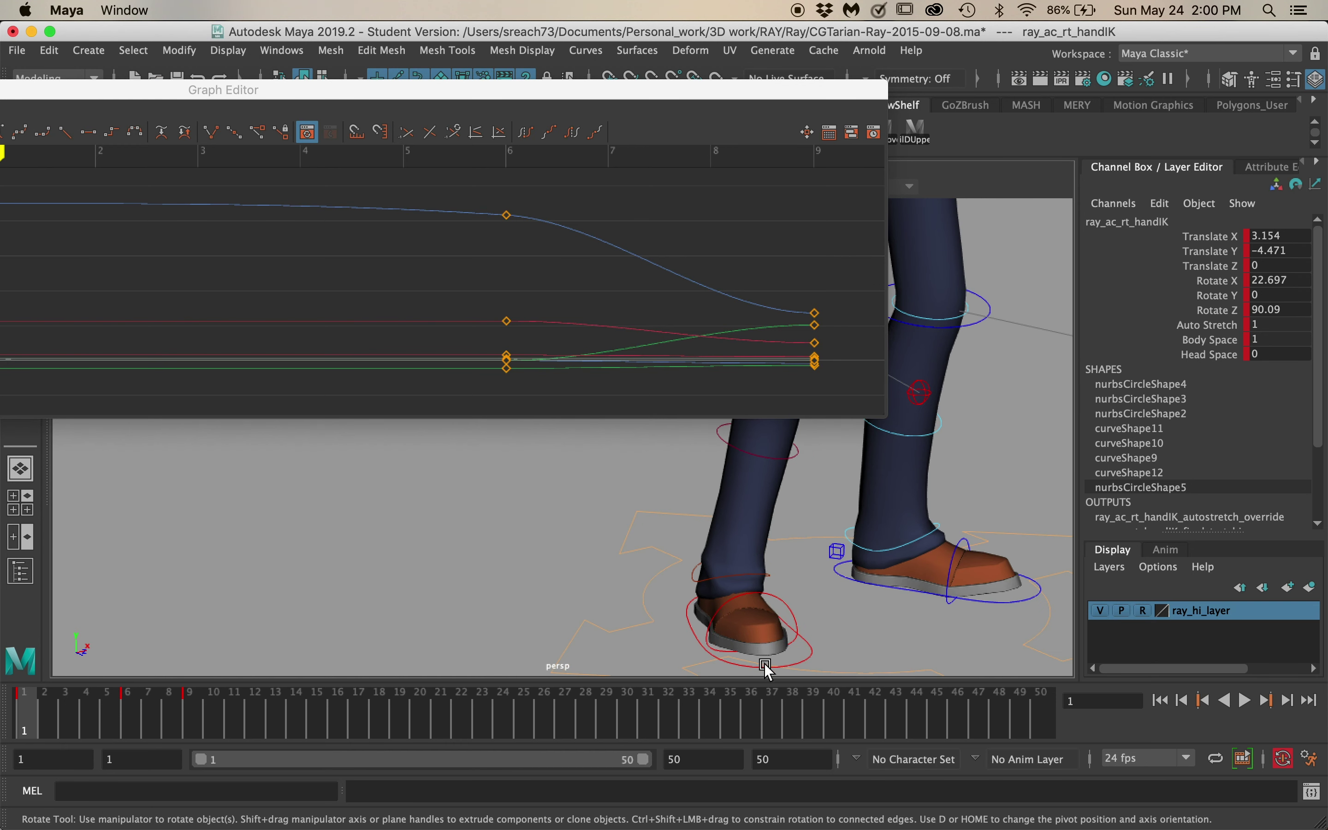
left_click(697, 644)
middle_click_drag(407, 320, 880, 335, "alt")
middle_click_drag(361, 316, 660, 316, "alt")
right_click_drag(660, 316, 549, 313, "alt")
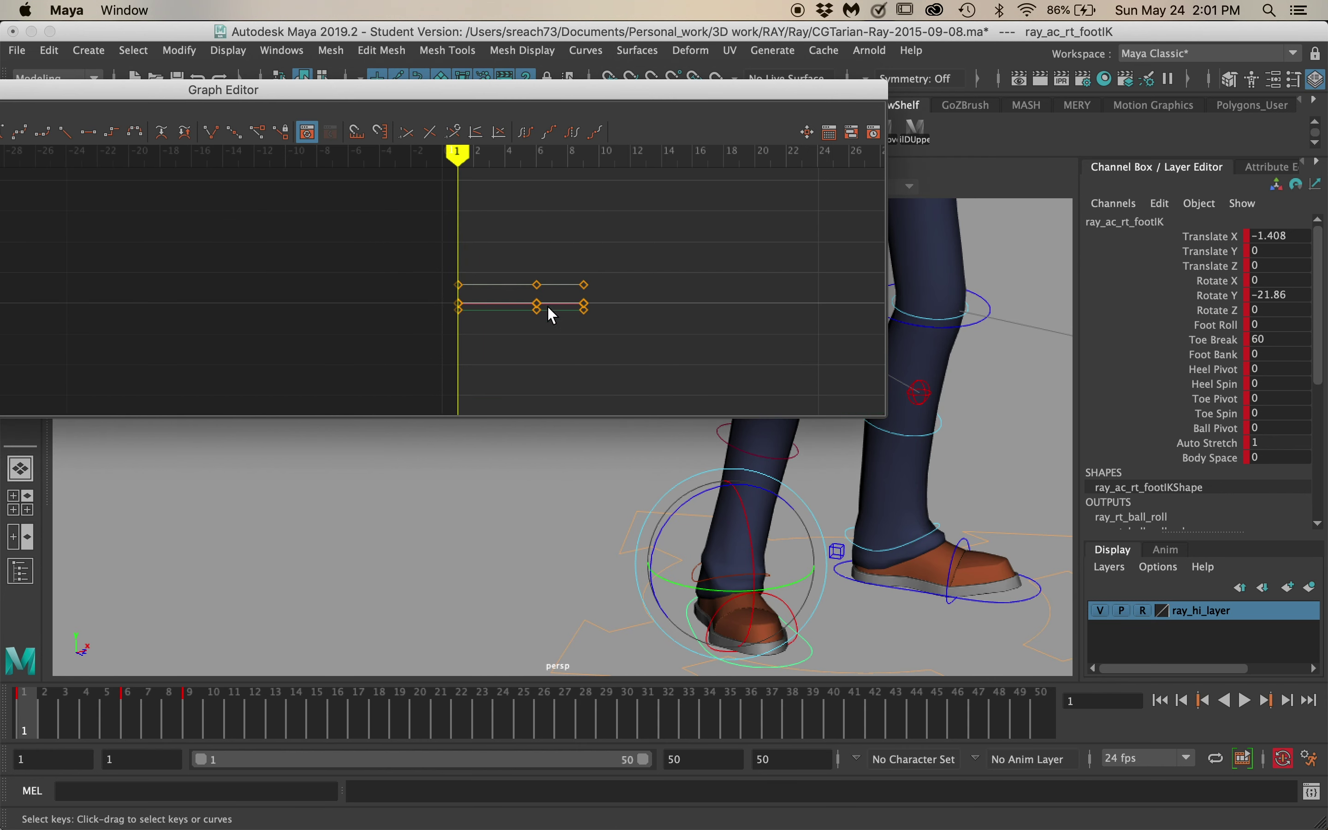
left_click_drag(483, 90, 1099, 83)
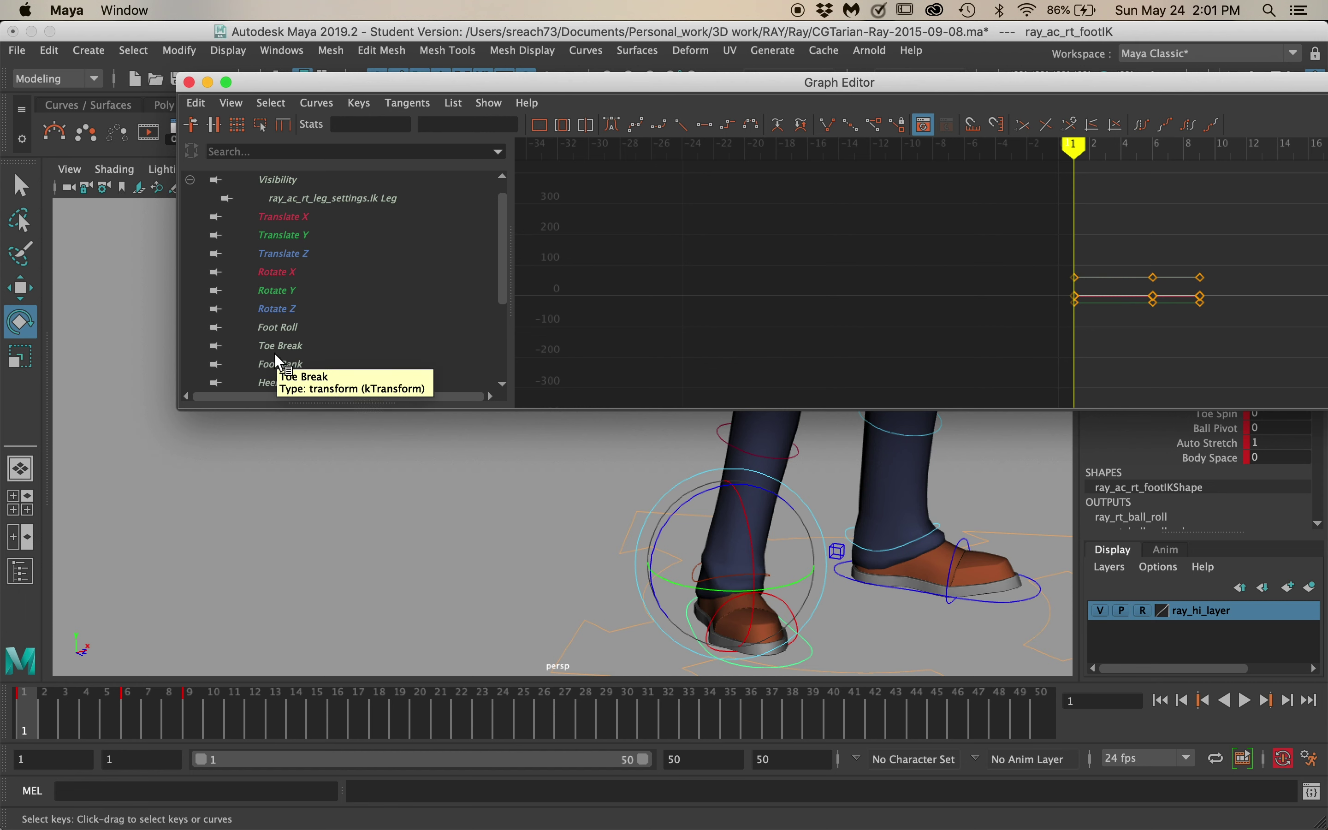
left_click_drag(800, 82, 702, 478)
Reselect the right wrist IK control in the viewport.
left_click(720, 421)
left_click_drag(719, 420, 635, 401, "alt")
left_click(681, 332)
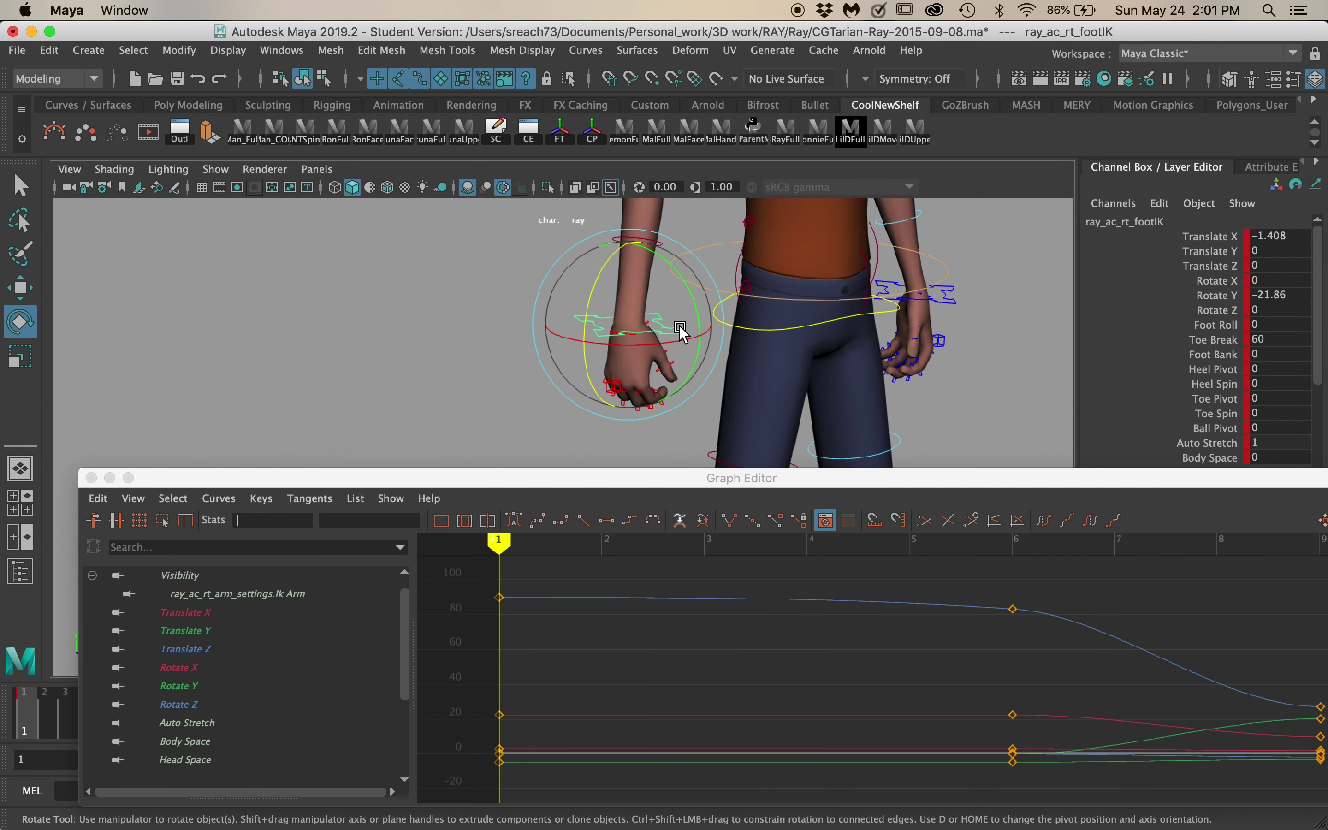
Move the Graph Editor to the top of the screen and show only Translate X, Y and Z curves.
left_click_drag(692, 476, 636, 37)
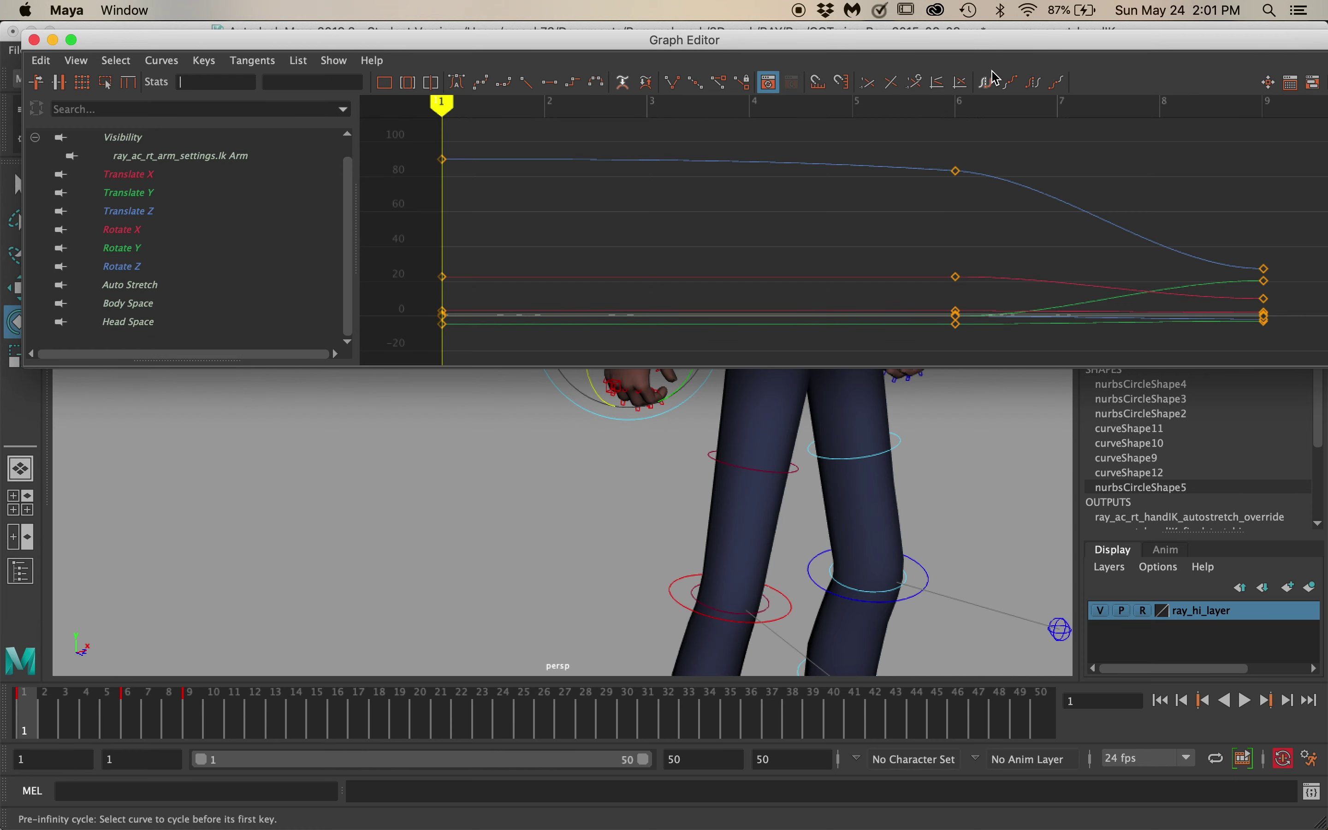
left_click_drag(985, 55, 1007, 80)
left_click_drag(710, 83, 685, 36)
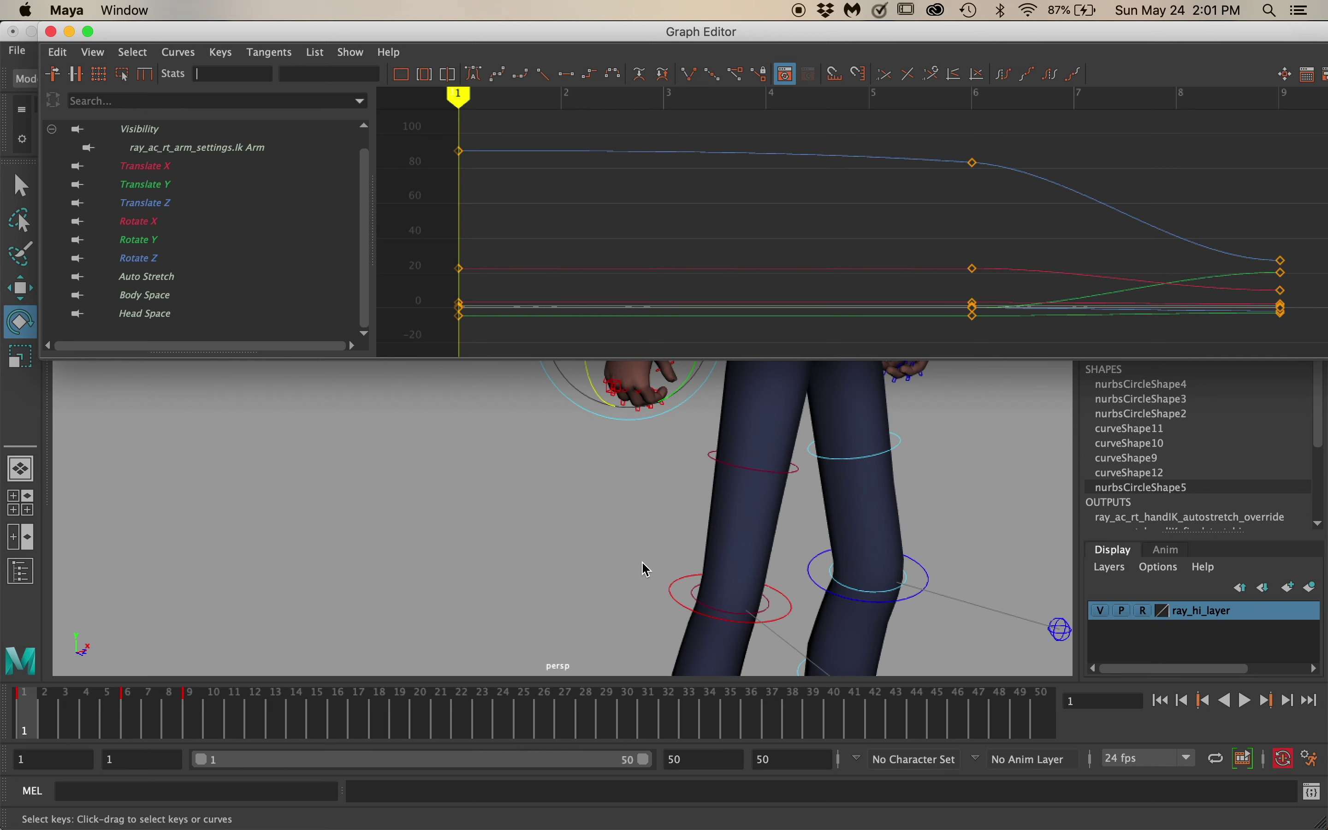
left_click_drag(934, 31, 870, 28)
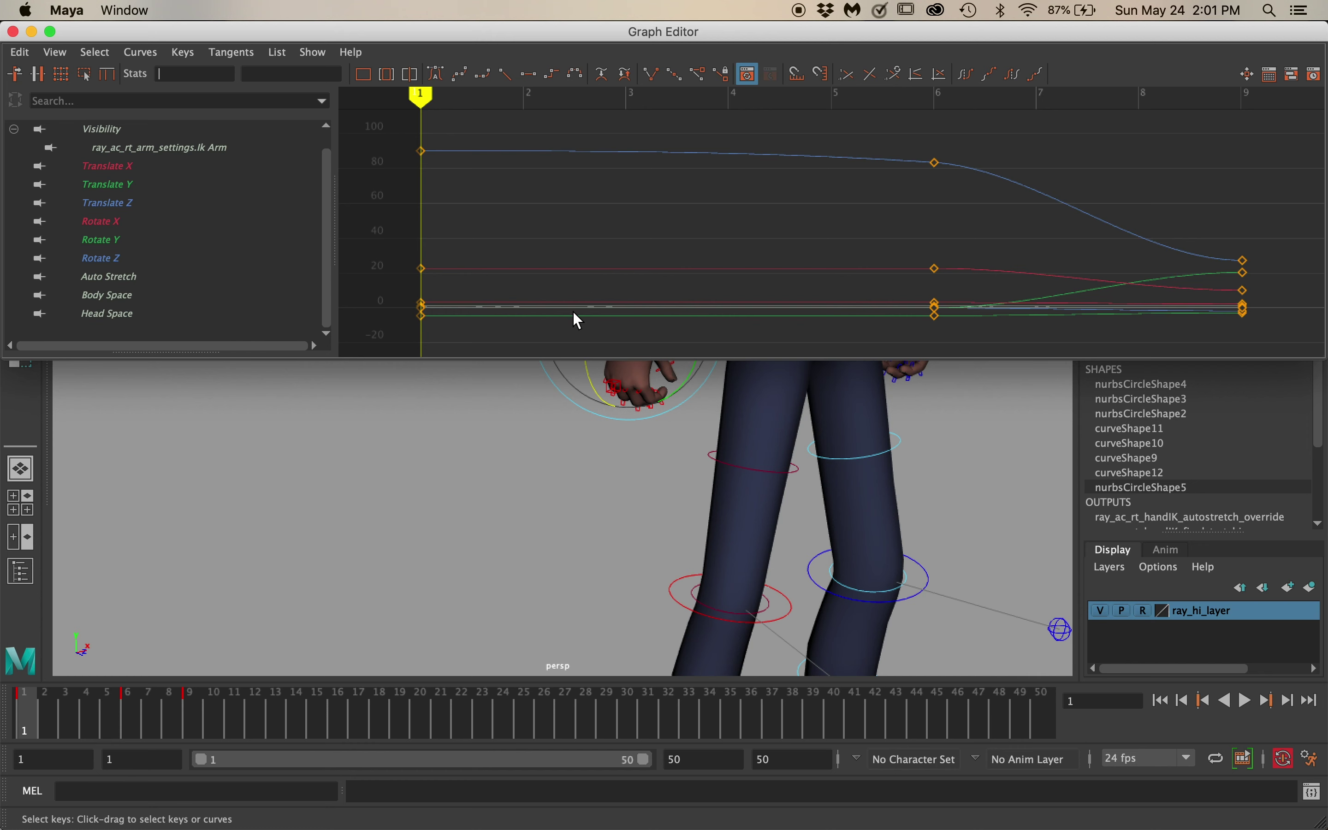
left_click_drag(572, 465, 510, 475, "alt")
left_click_drag(122, 162, 121, 204)
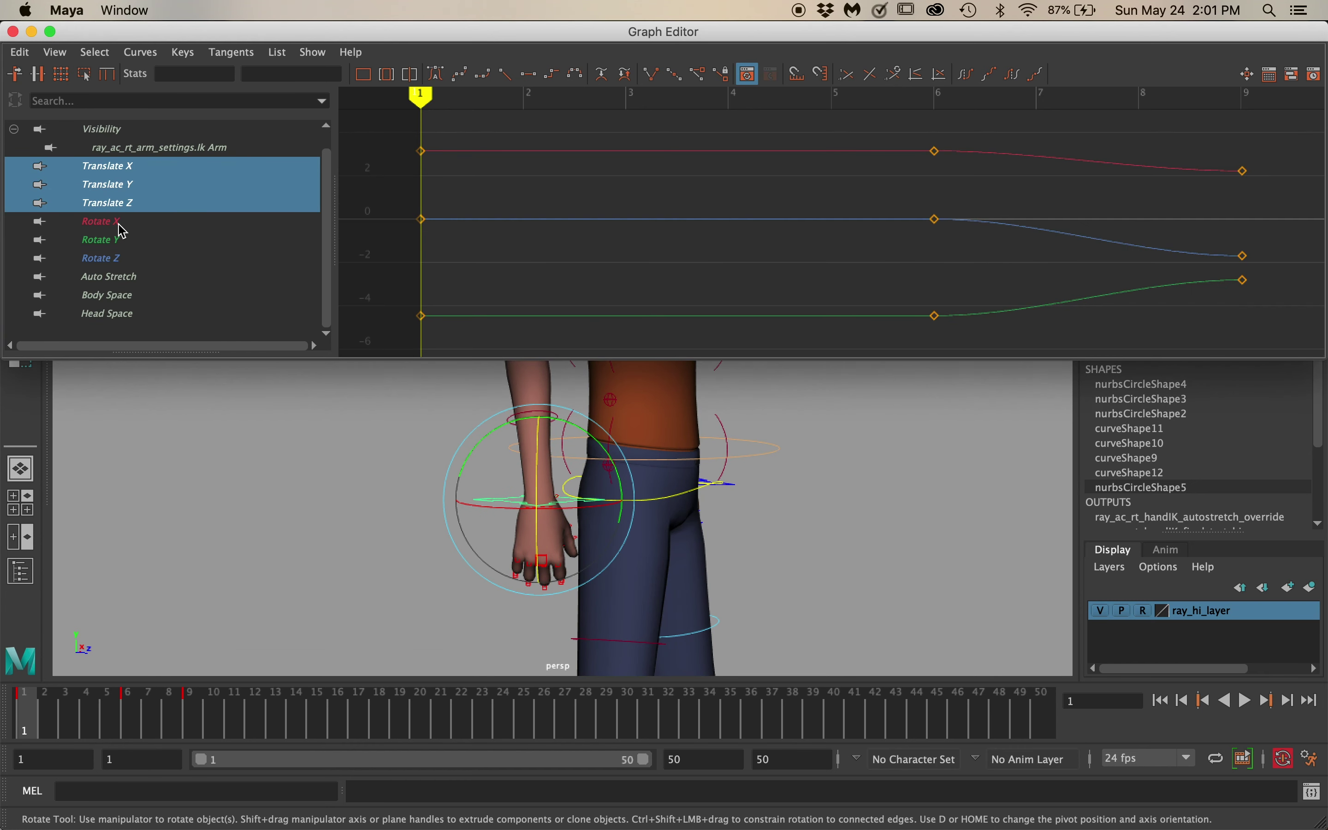
Isolate the Translate Z curve and frame it, showing its drop to about -1.8 at frame 9.
left_click(127, 202)
scroll(875, 269, "down", 5)
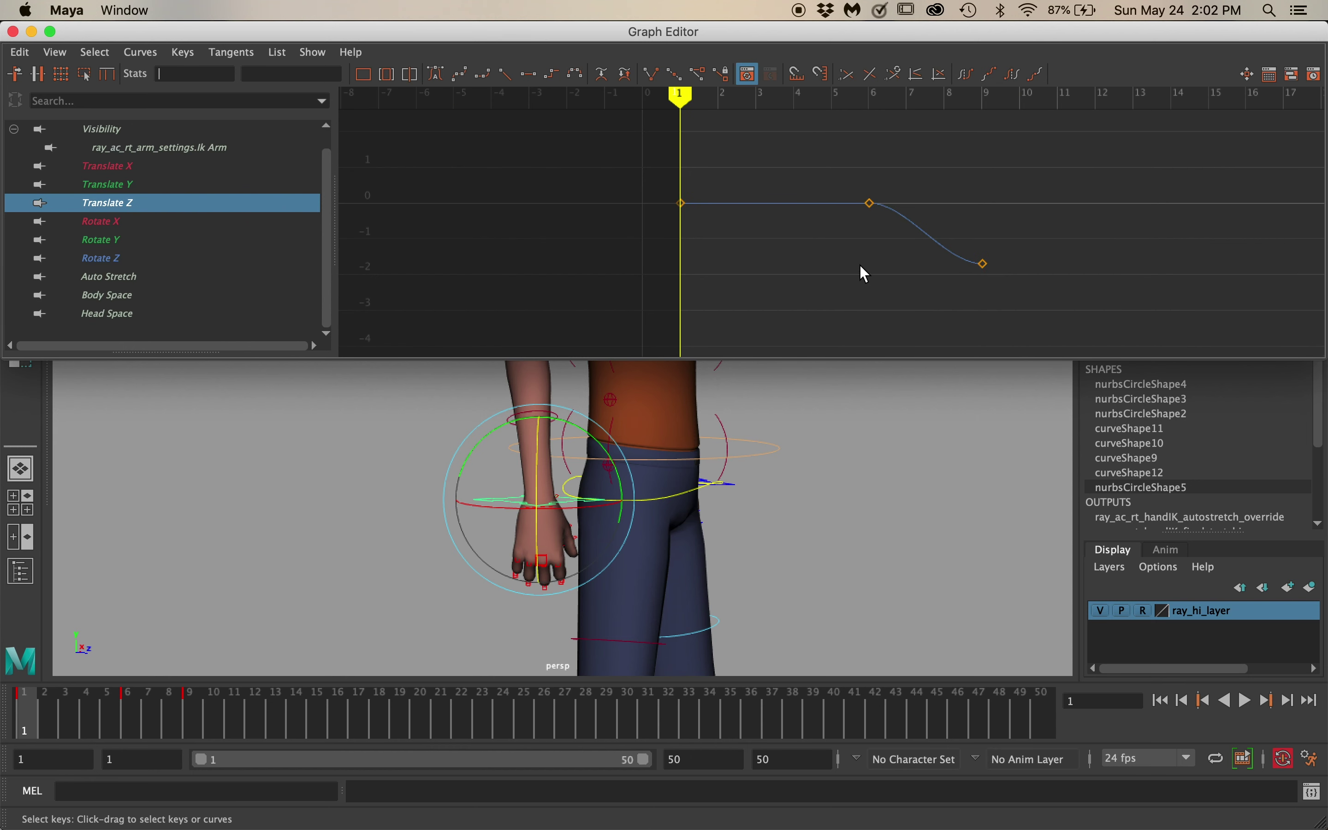
middle_click_drag(863, 273, 773, 243, "alt")
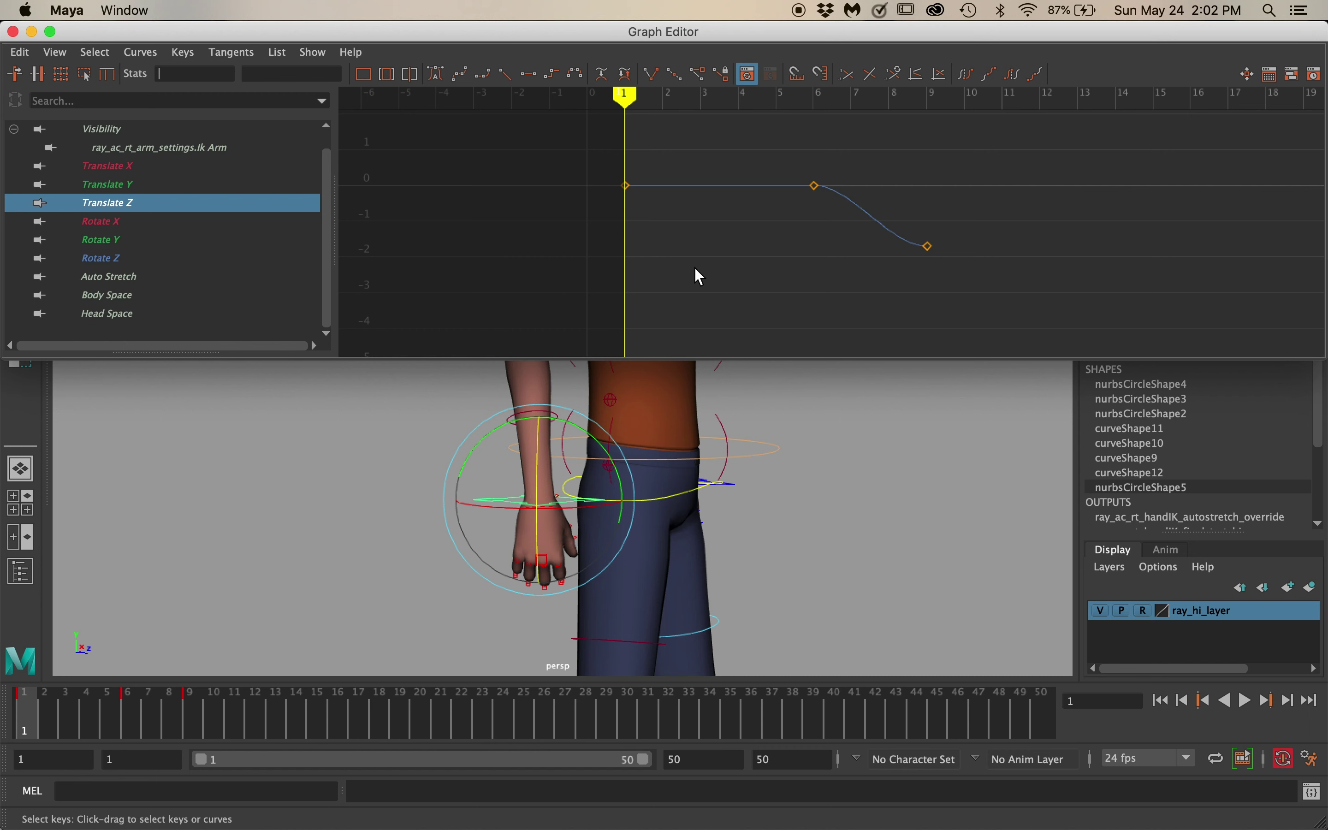
key("f")
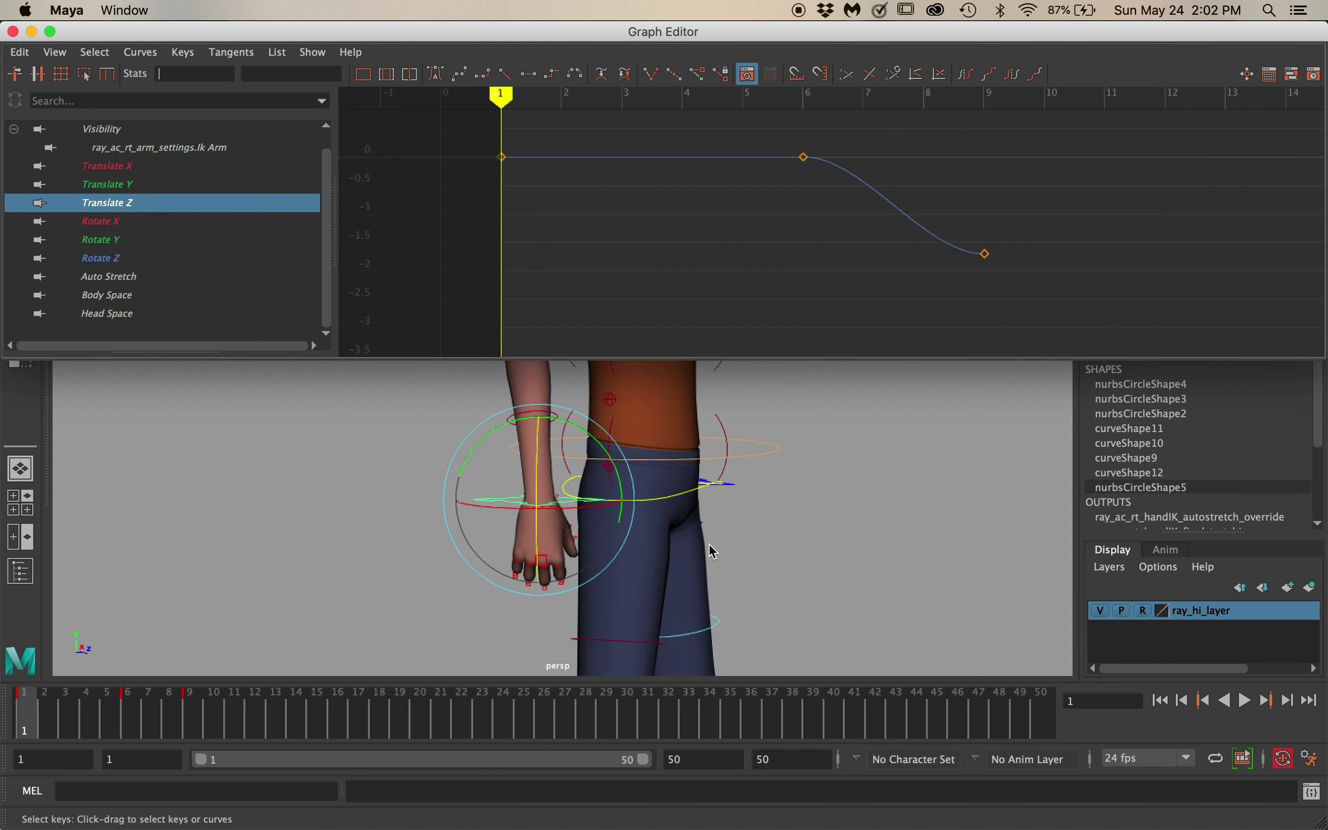
scroll(878, 274, "down", 5)
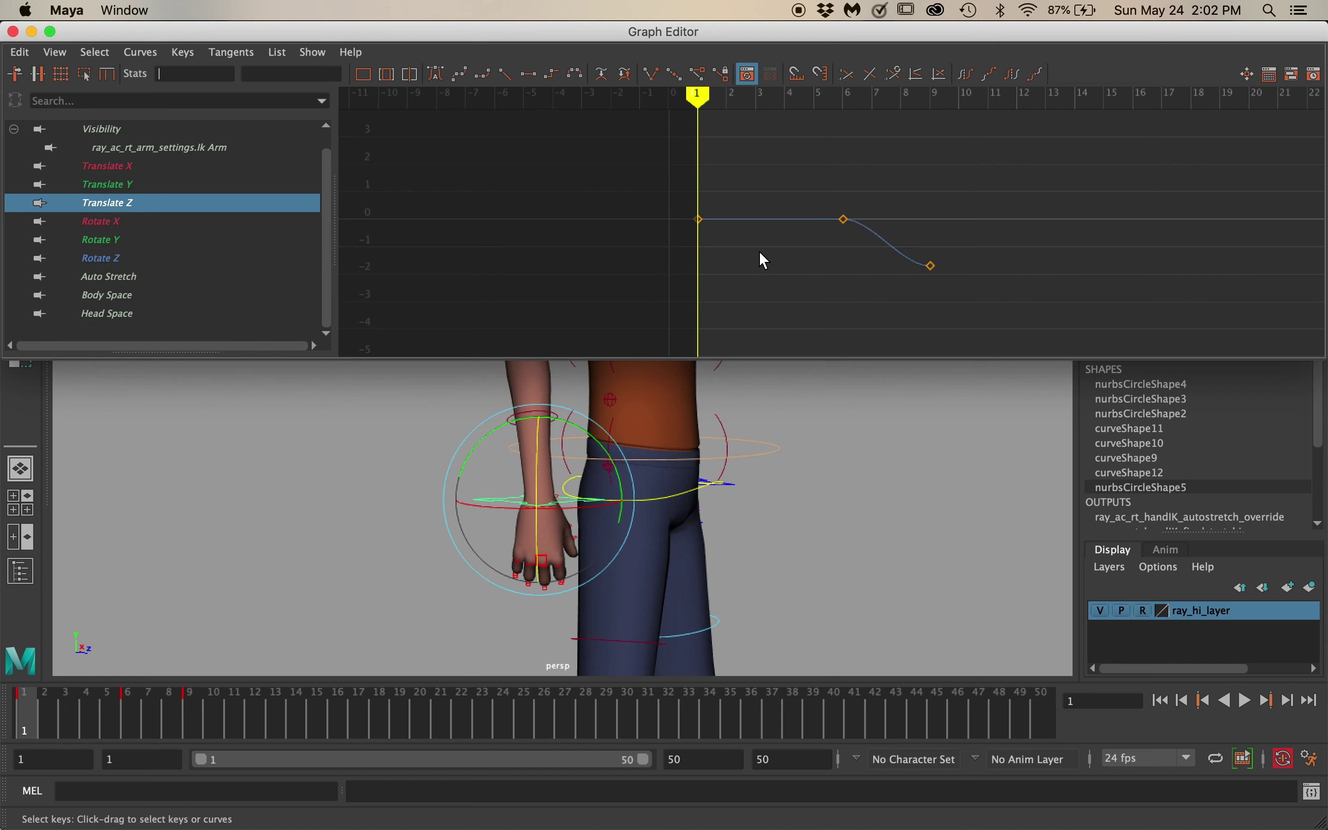
right_click_drag(750, 249, 851, 231, "alt")
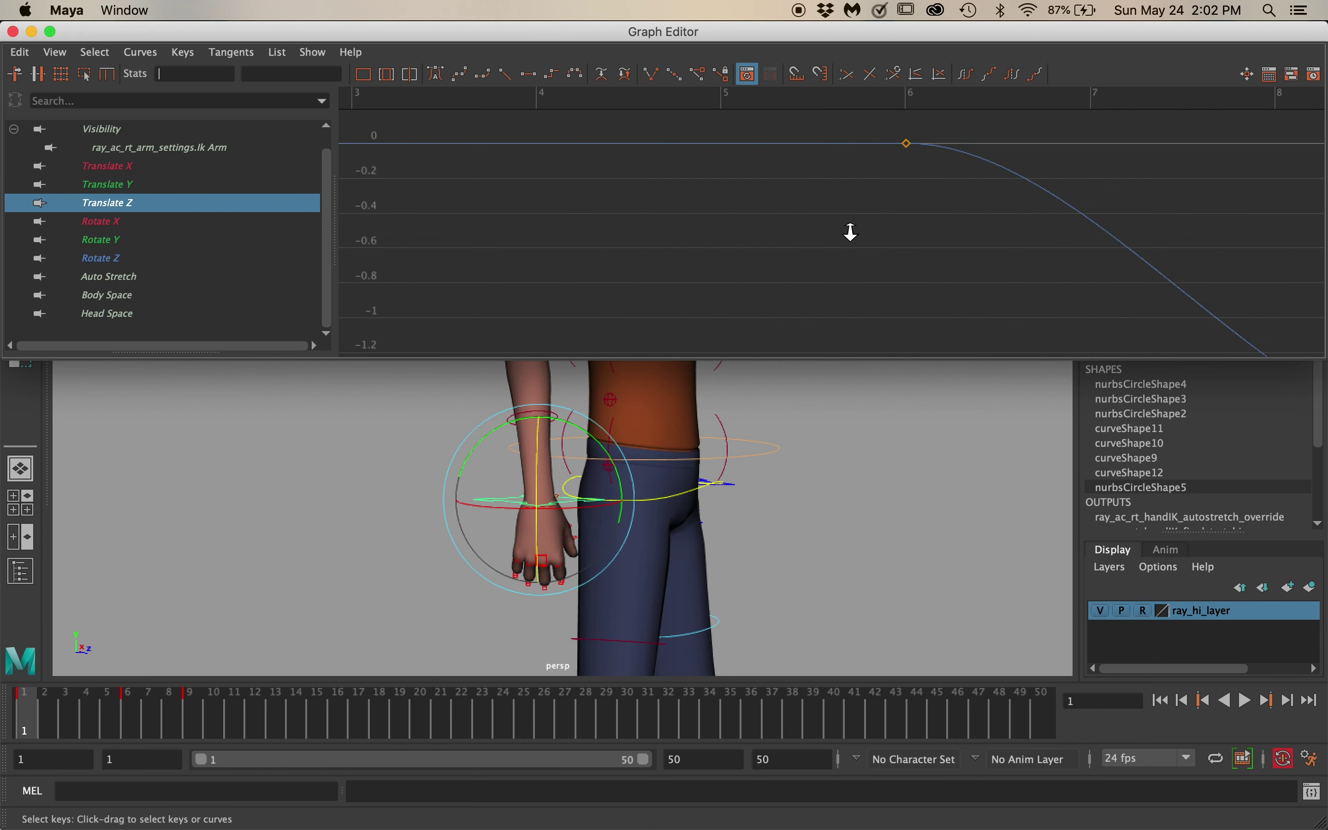
key("a")
Select the Translate Z keys at frames 1, 6 and 9, checking their values.
left_click_drag(563, 184, 618, 237)
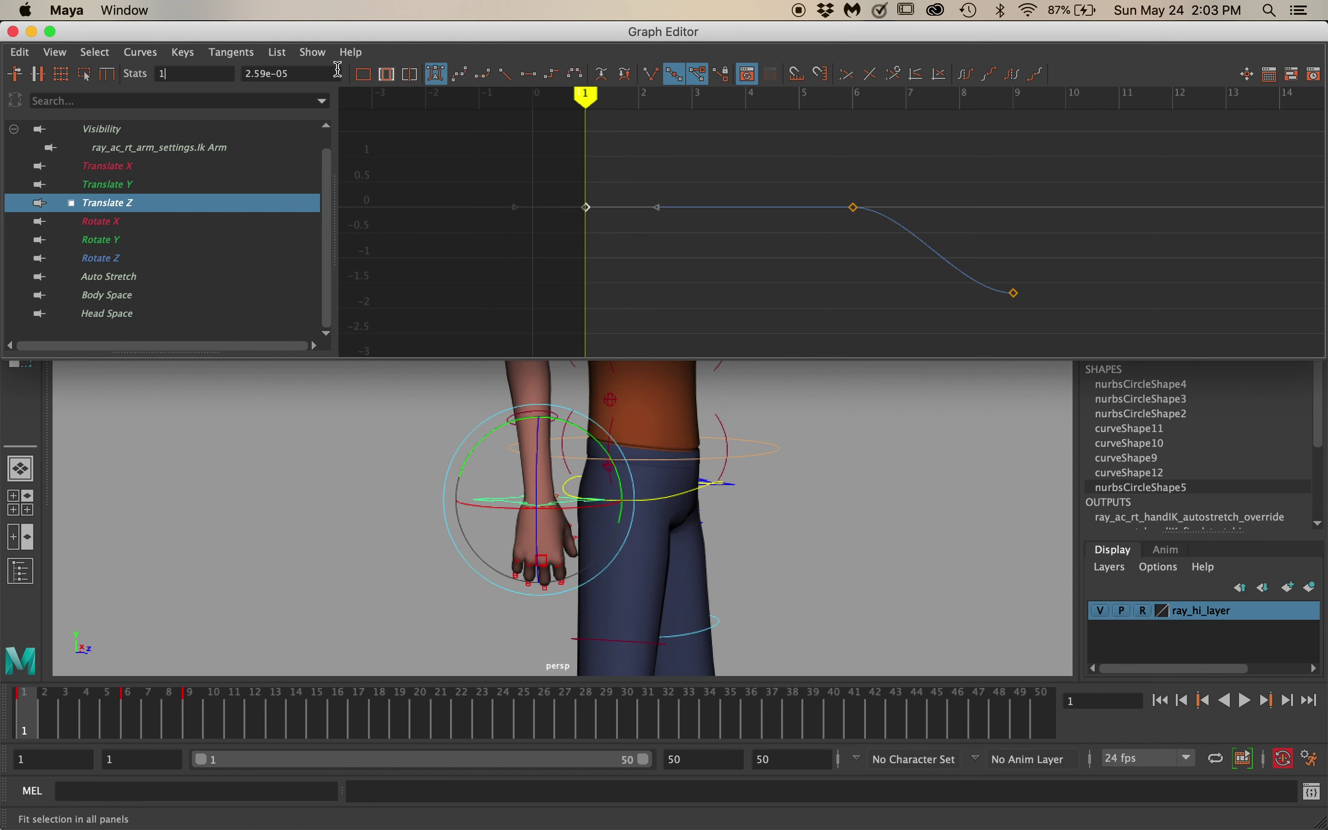
left_click(163, 77)
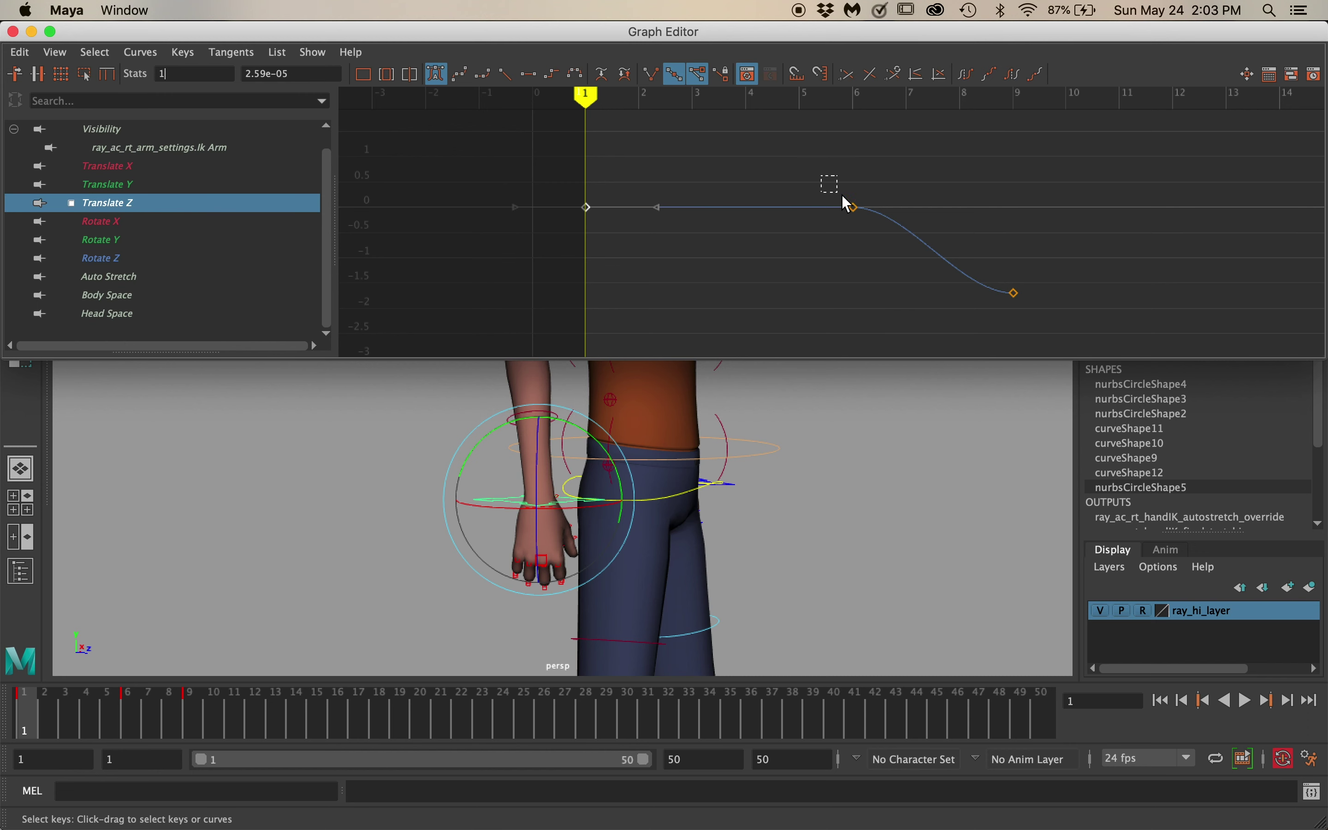
left_click_drag(888, 233, 867, 225)
middle_click(1011, 288)
left_click_drag(585, 98, 1012, 98)
mouse_move(995, 300)
left_mouse_down()
mouse_move(1050, 275)
mouse_move(1034, 282)
left_mouse_up()
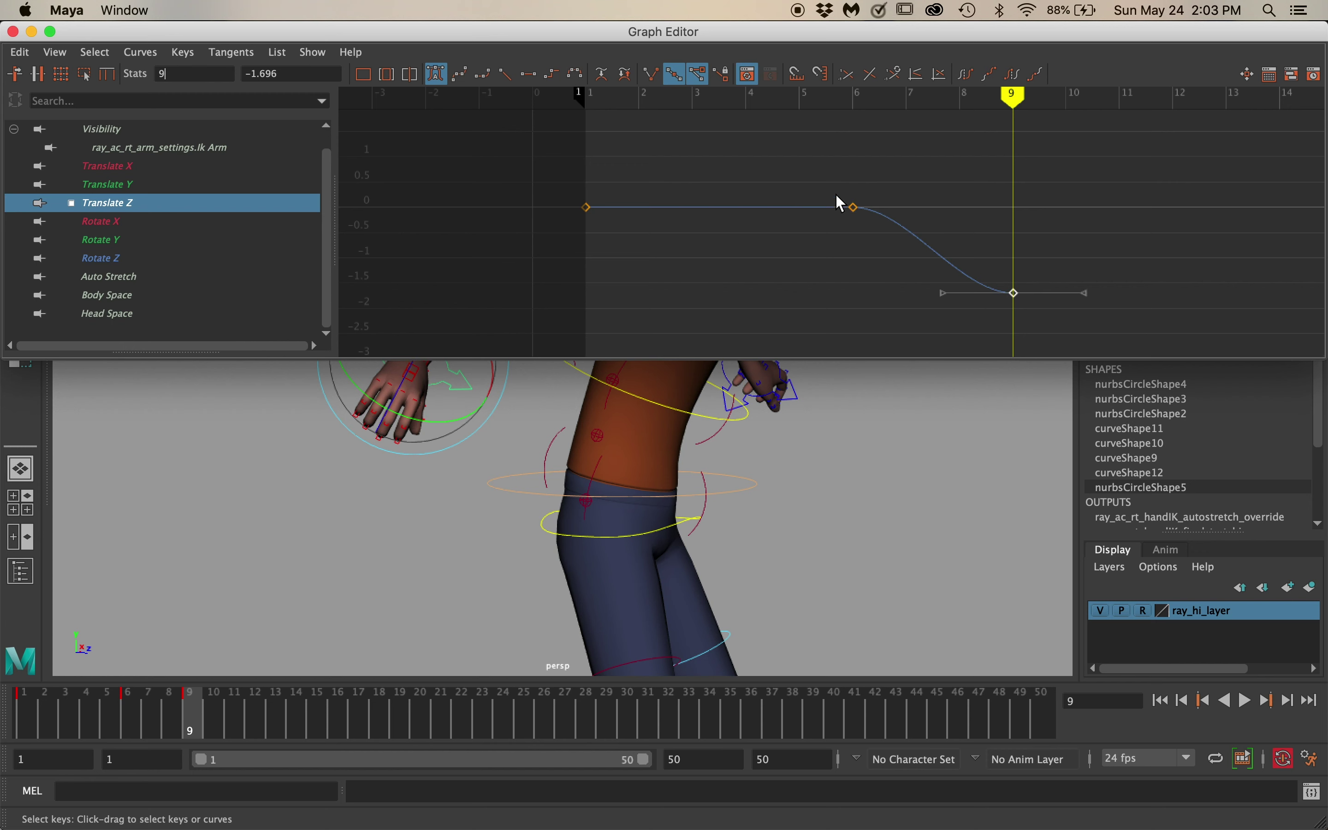
Drag the frame 6 key down to about -0.511 and play the animation back.
left_click_drag(832, 195, 850, 235)
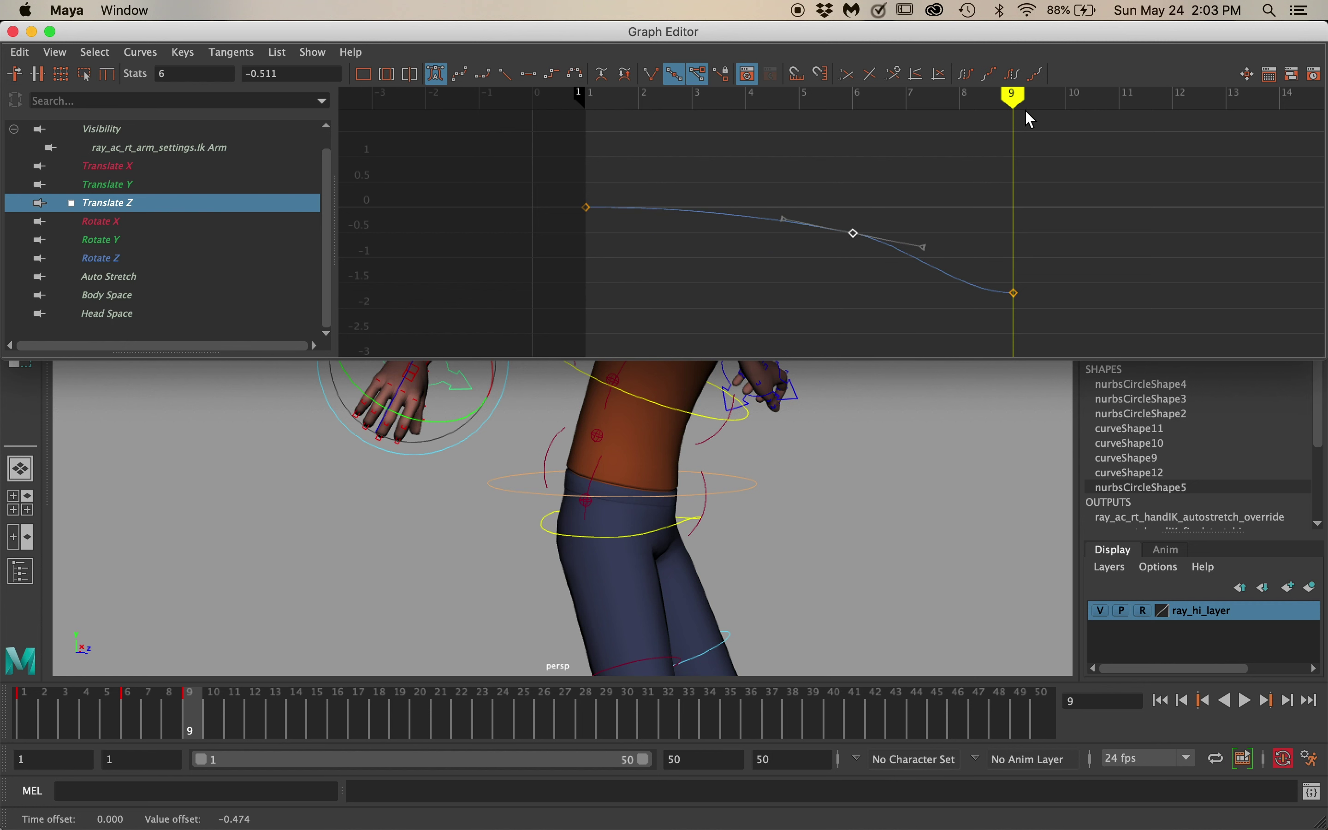
key("alt+v")
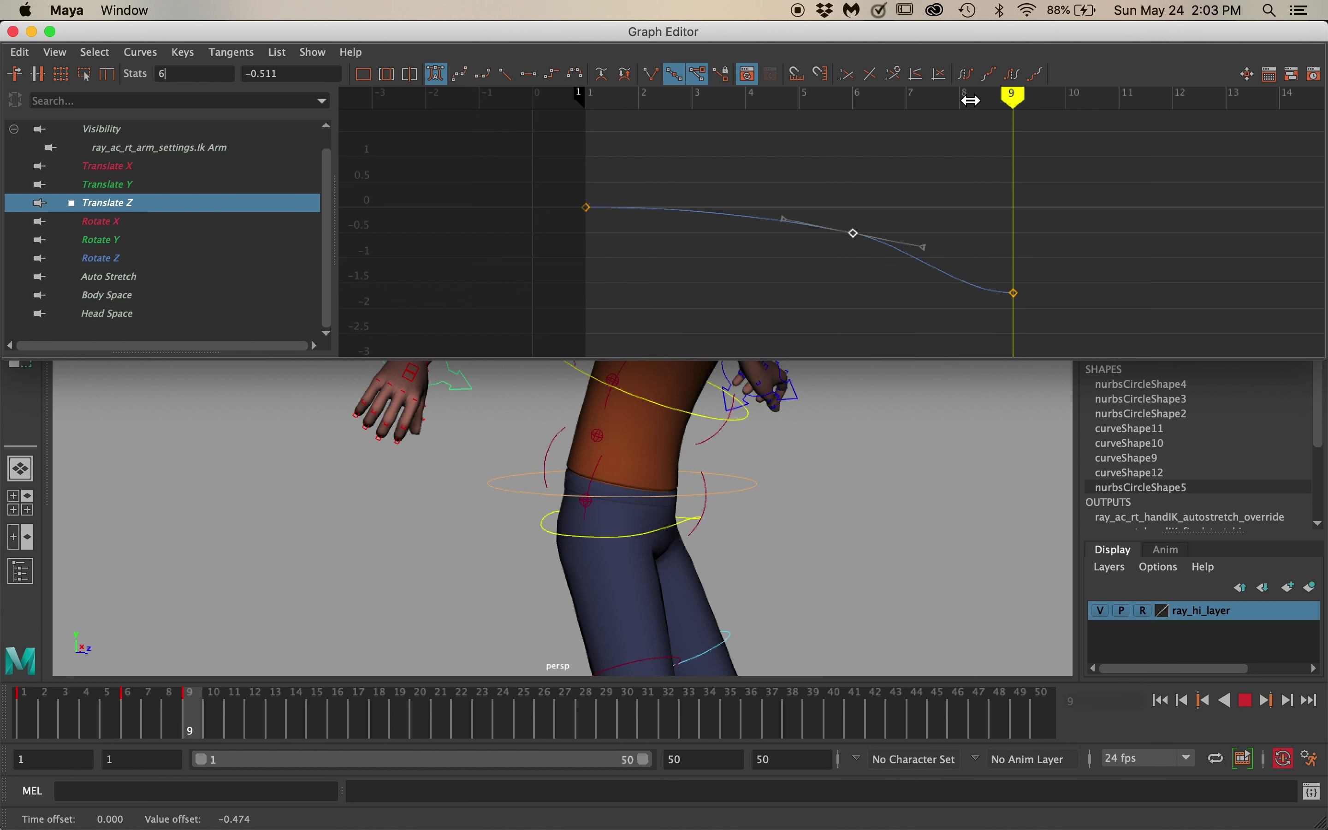
key("alt+v")
scroll(823, 231, "down", 5)
Show Translate X, Y, Z and Rotate X curves individually, then frame all six curves together.
mouse_move(456, 32)
left_mouse_down()
mouse_move(385, 45)
mouse_move(478, 42)
left_mouse_up()
left_click(145, 176)
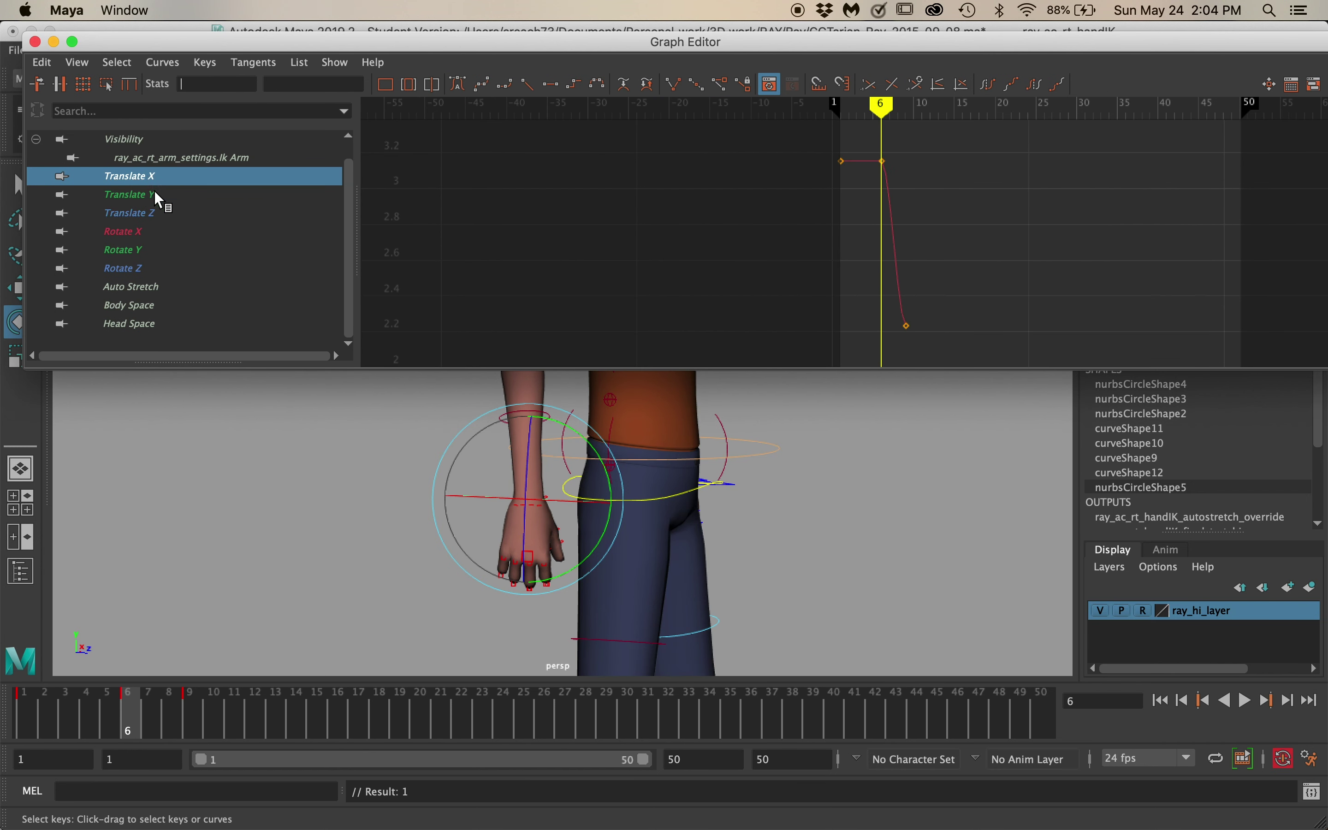
key("f")
scroll(1009, 237, "down", 5)
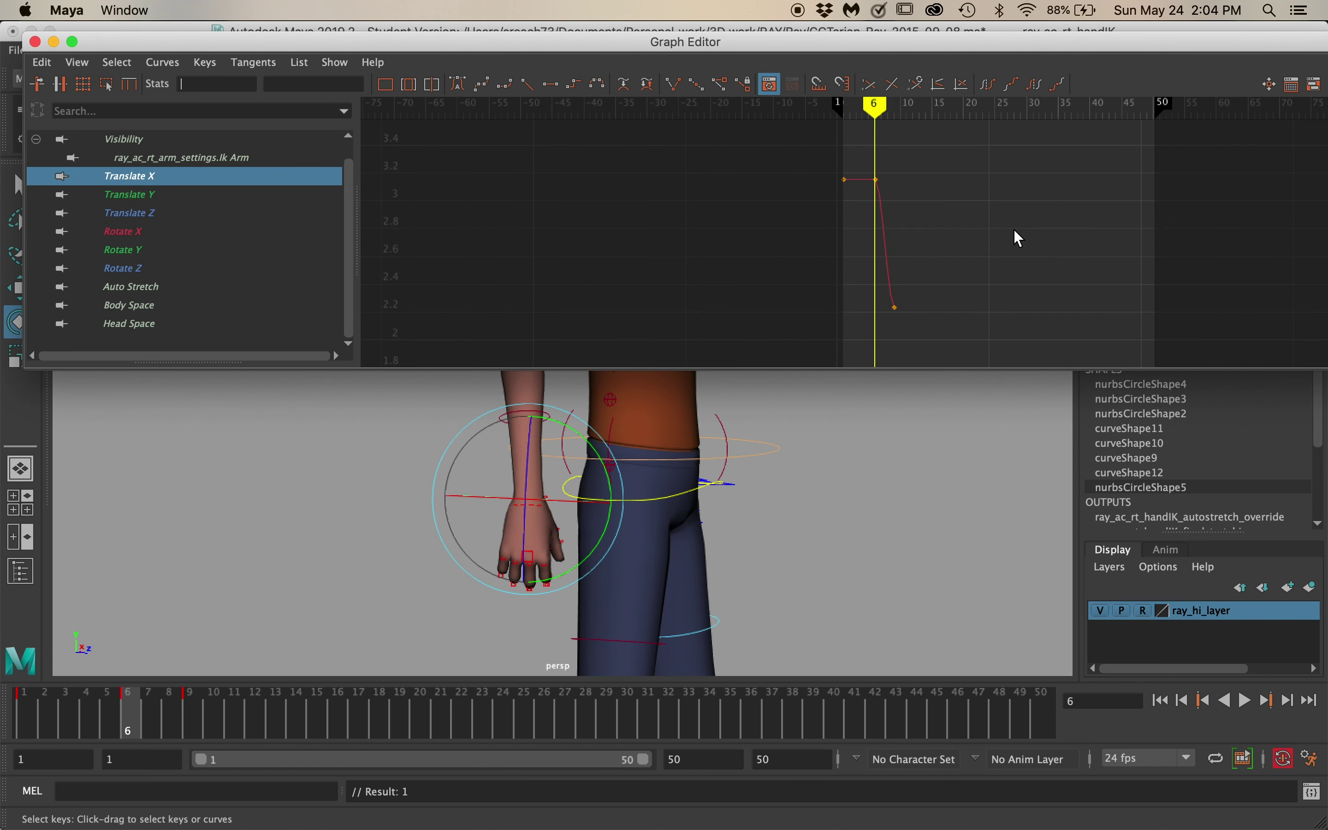
left_click(134, 194)
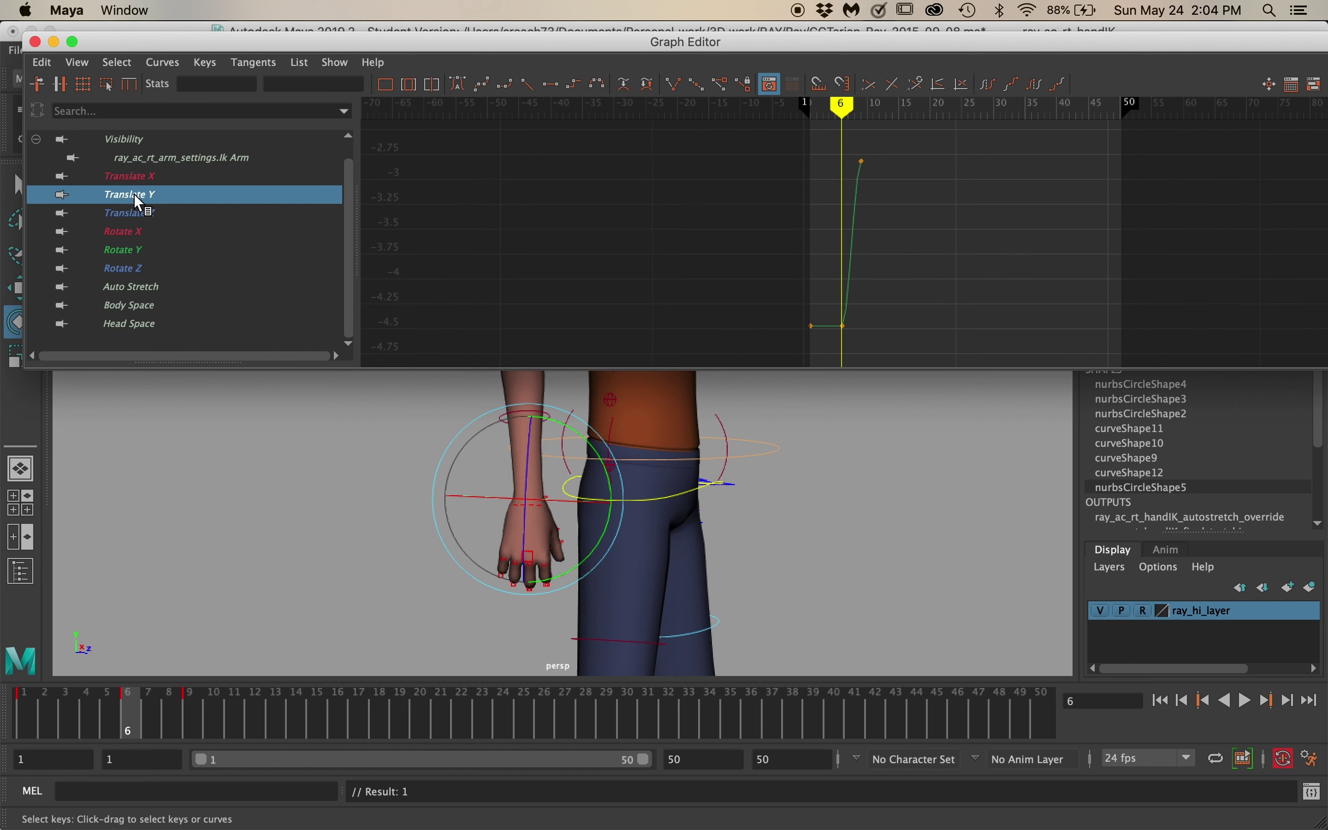
left_click(164, 213)
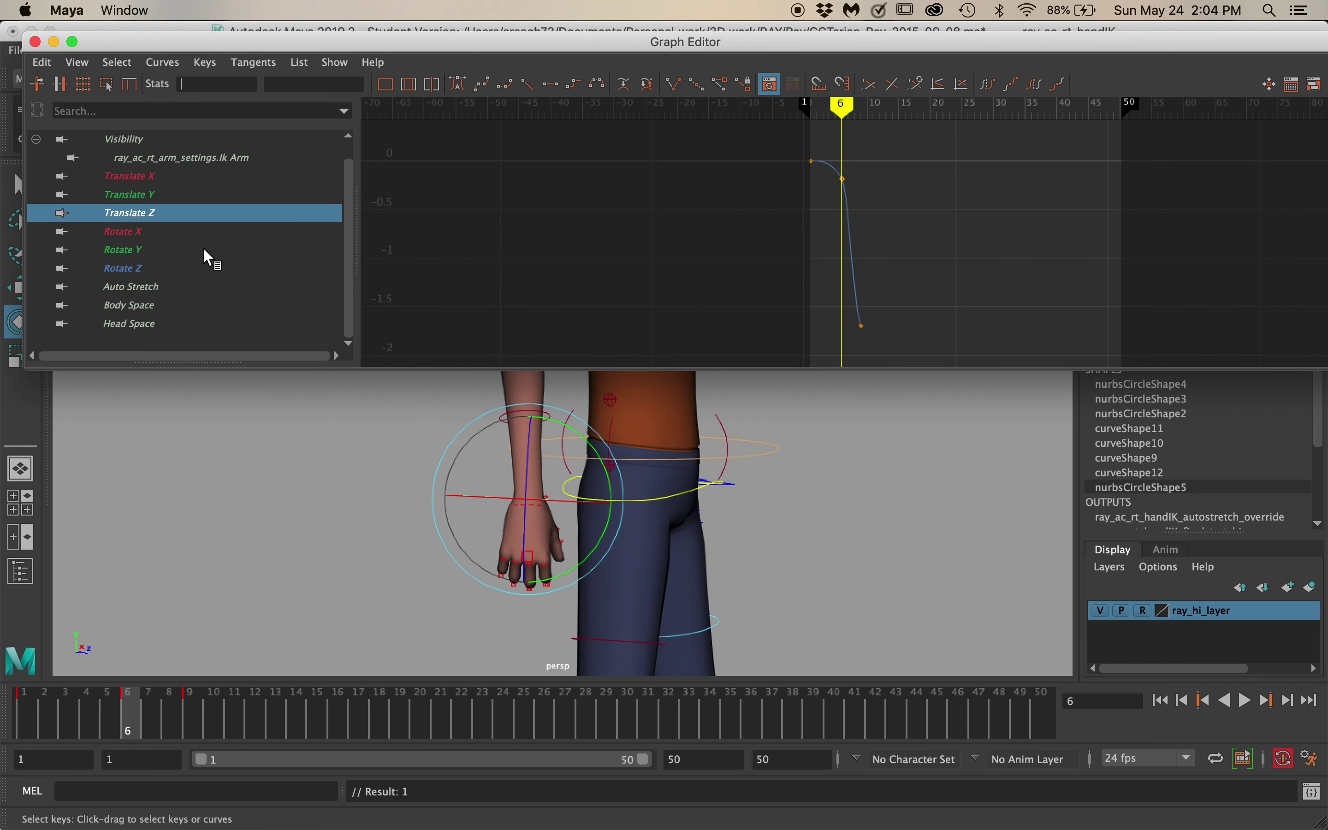
left_click(158, 232)
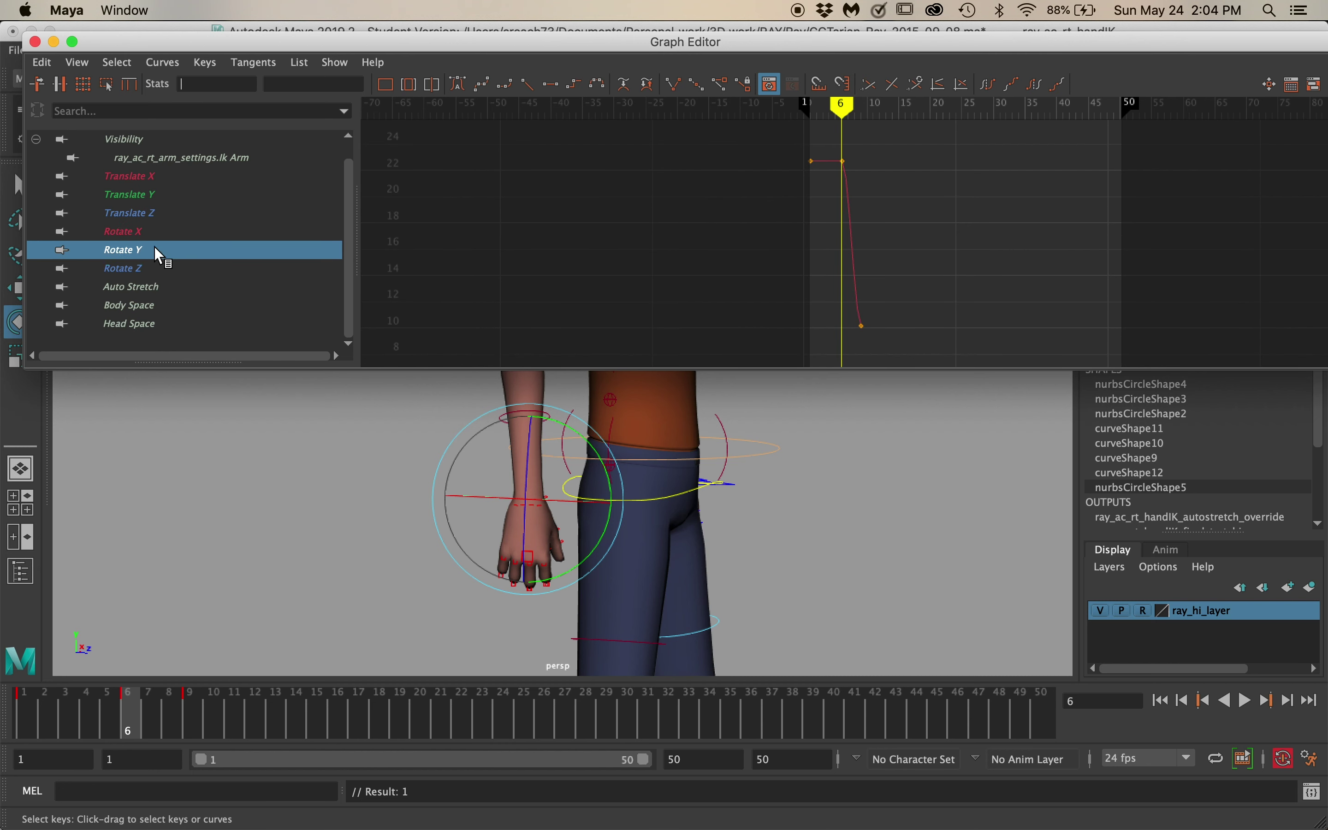
left_click_drag(129, 176, 124, 268)
key("f")
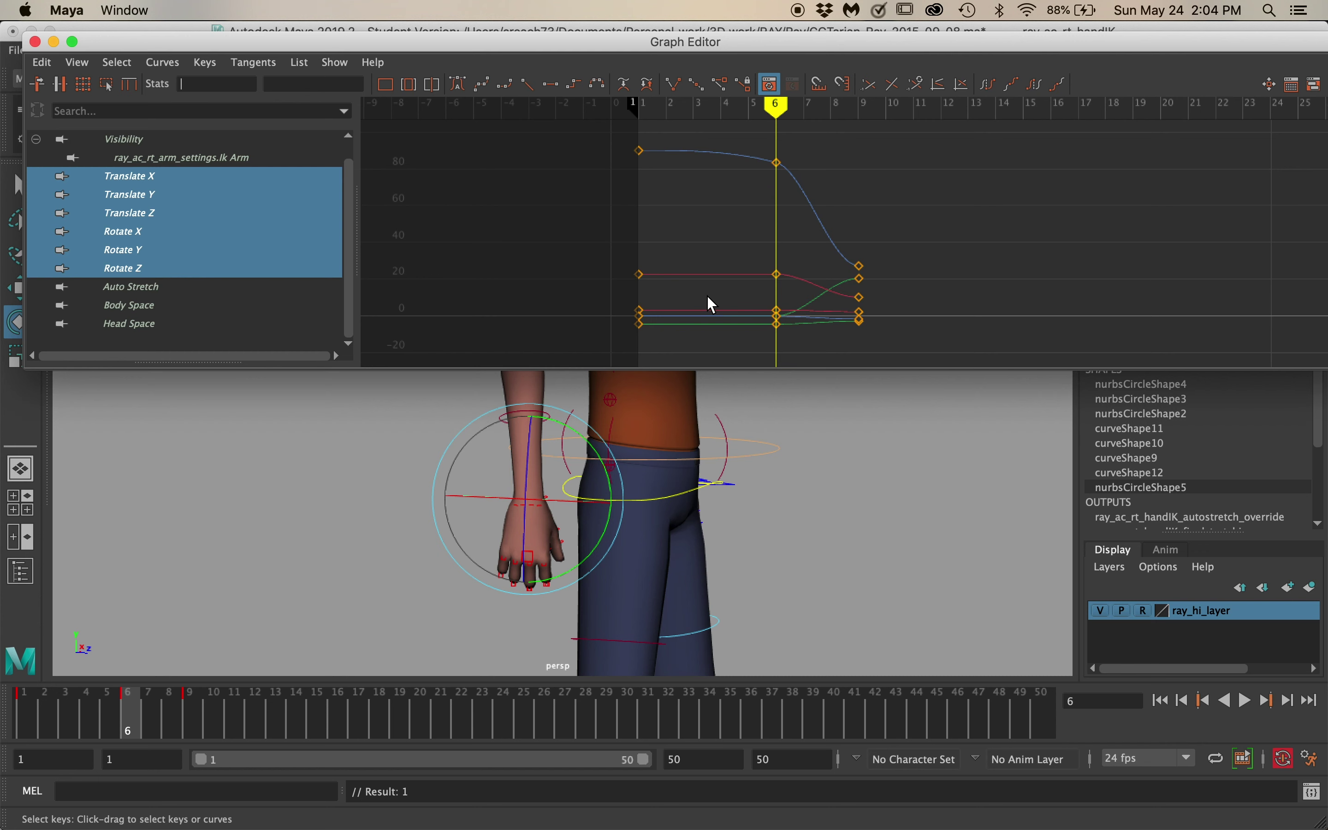
Pan and zoom the six curves, stretching the time axis around frame 6 and widening the value range.
middle_click_drag(691, 300, 736, 282, "alt")
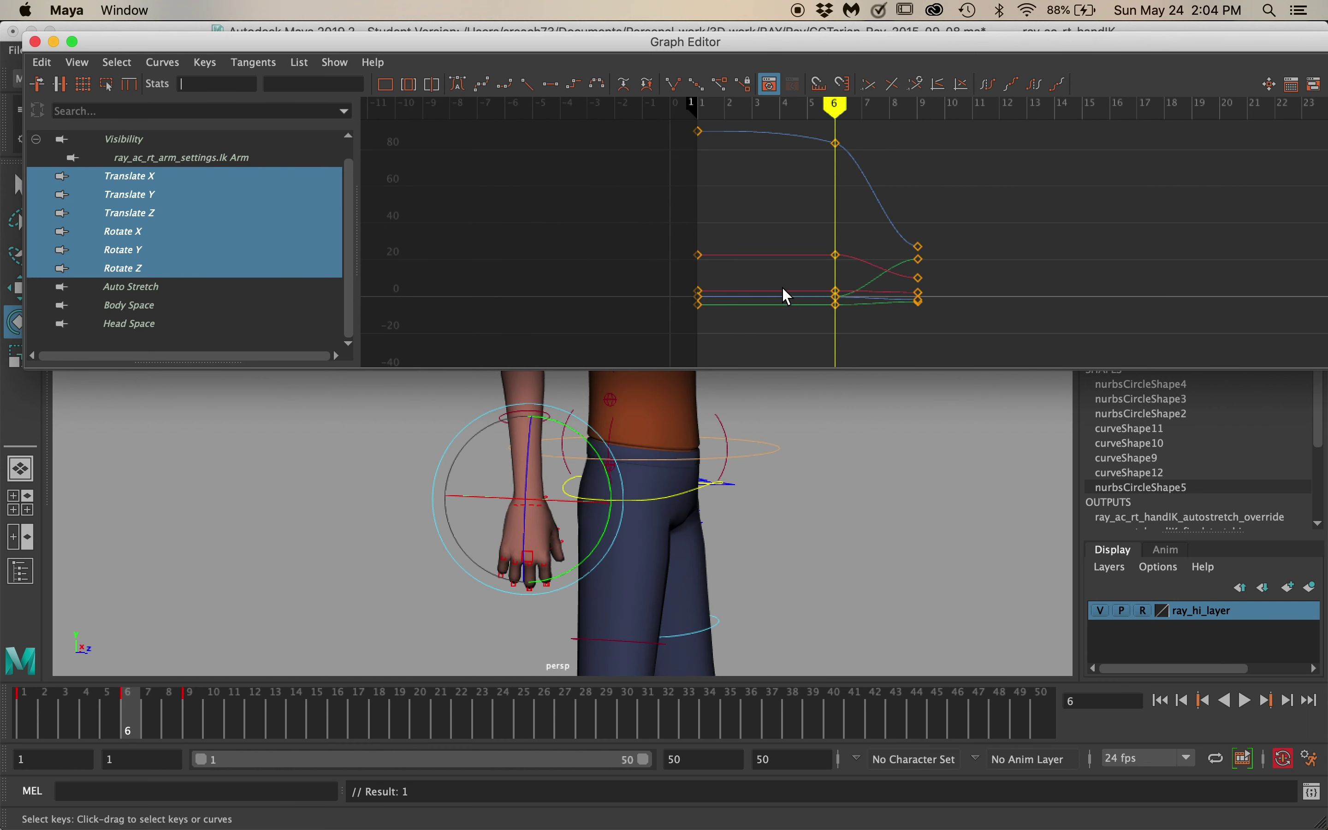
scroll(783, 288, "up", 3)
middle_click_drag(913, 279, 797, 286, "alt")
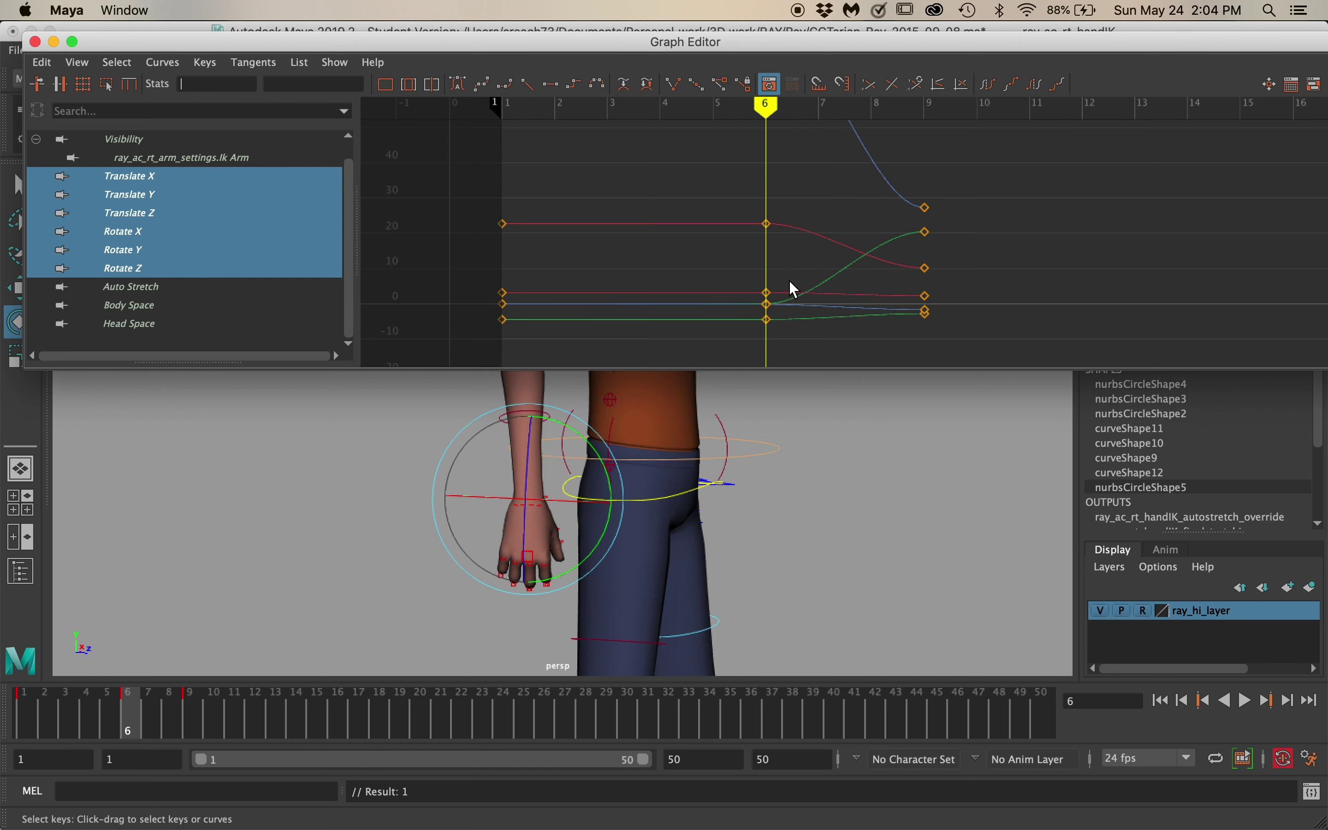
right_click_drag(771, 288, 757, 329, "alt+shift")
middle_click_drag(757, 330, 664, 230, "alt")
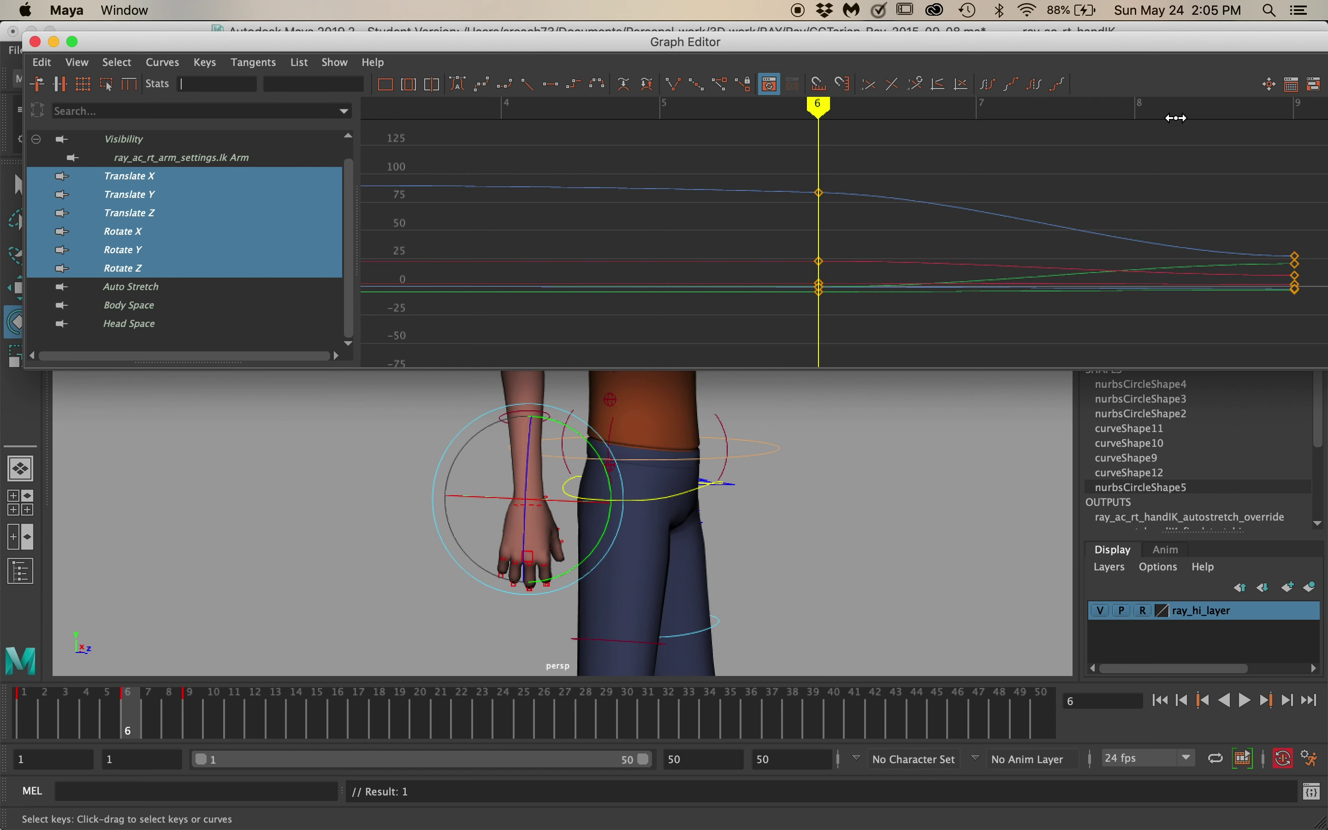
right_click_drag(1131, 261, 1028, 303, "alt+shift")
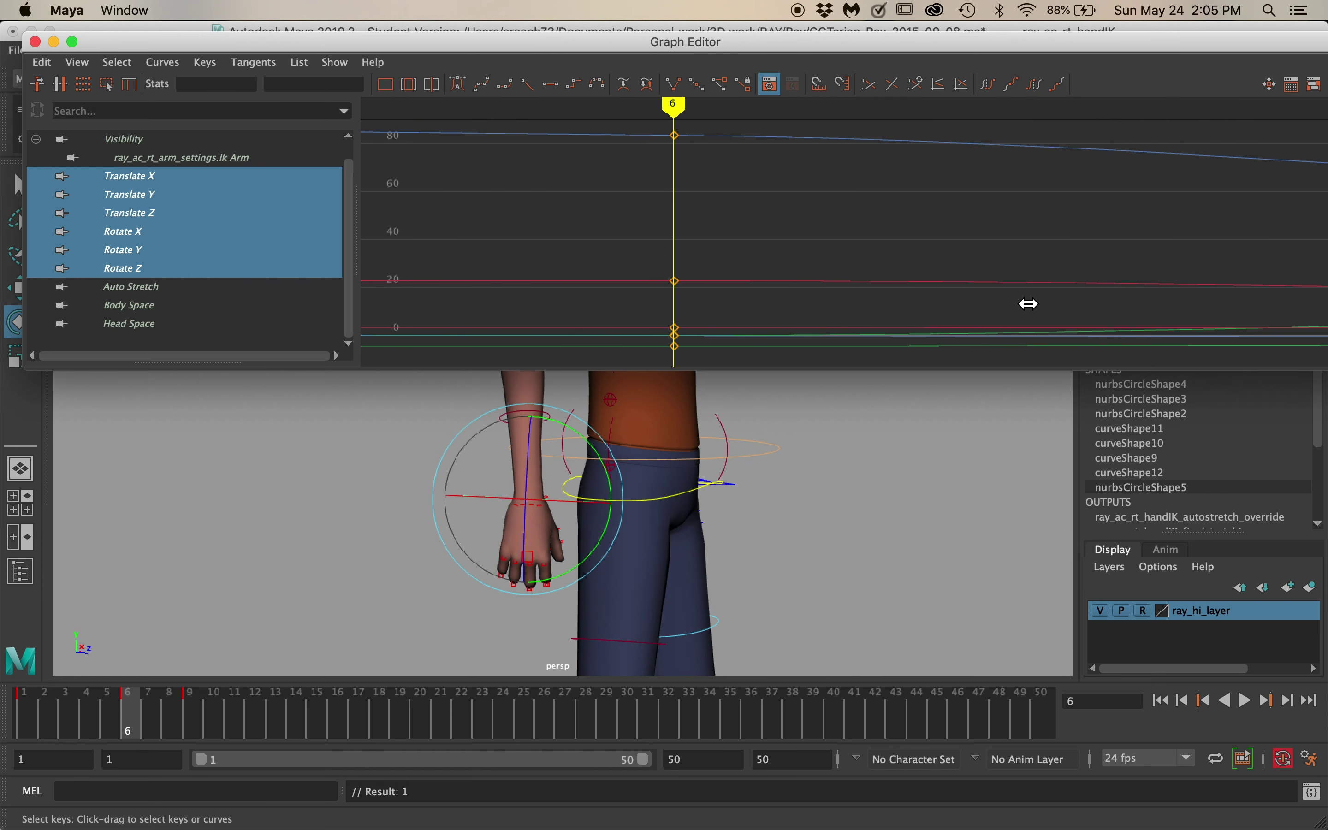
Frame all six wrist IK curves from frame 1 to 9, enlarge their value scale, and pan them into view.
key("f")
right_click_drag(910, 308, 872, 318, "alt+shift")
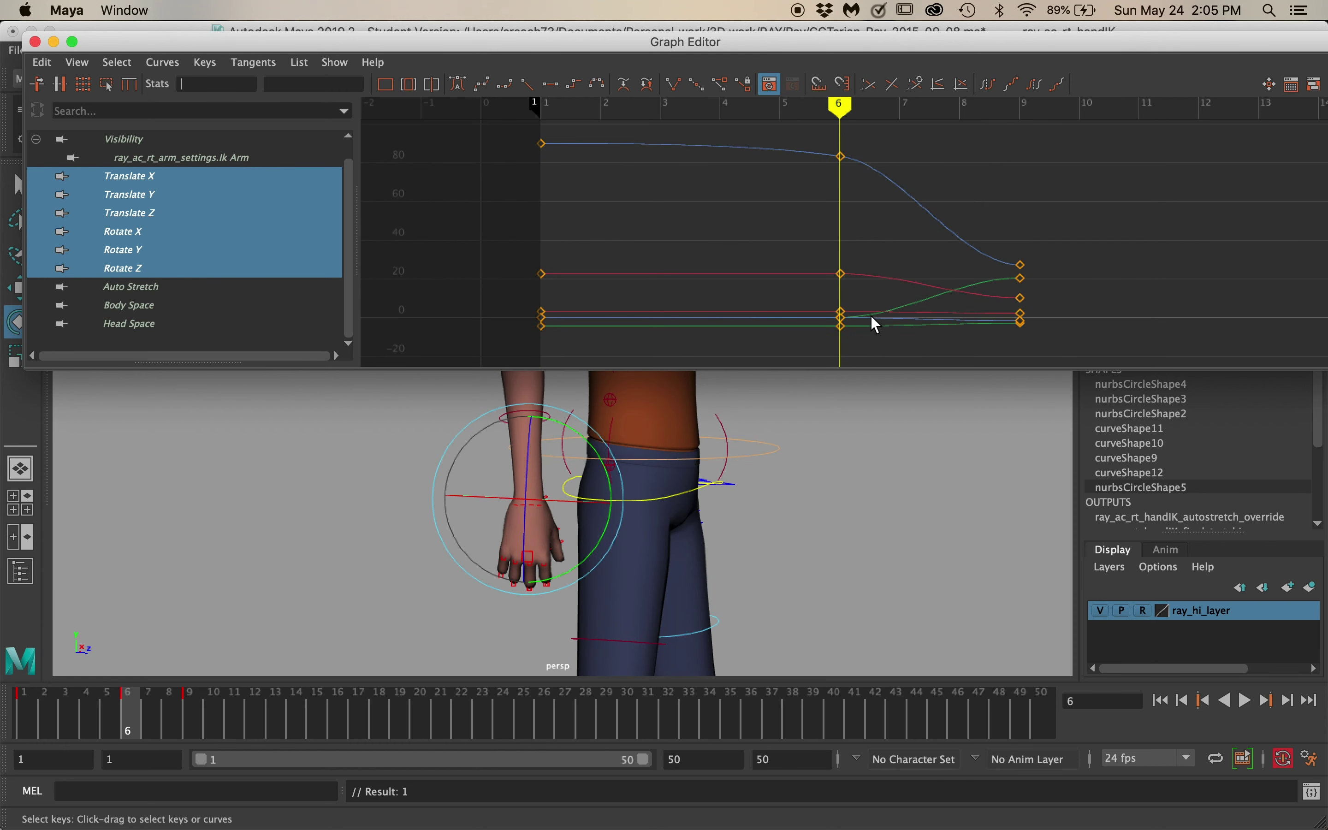
middle_click_drag(870, 316, 824, 257, "alt")
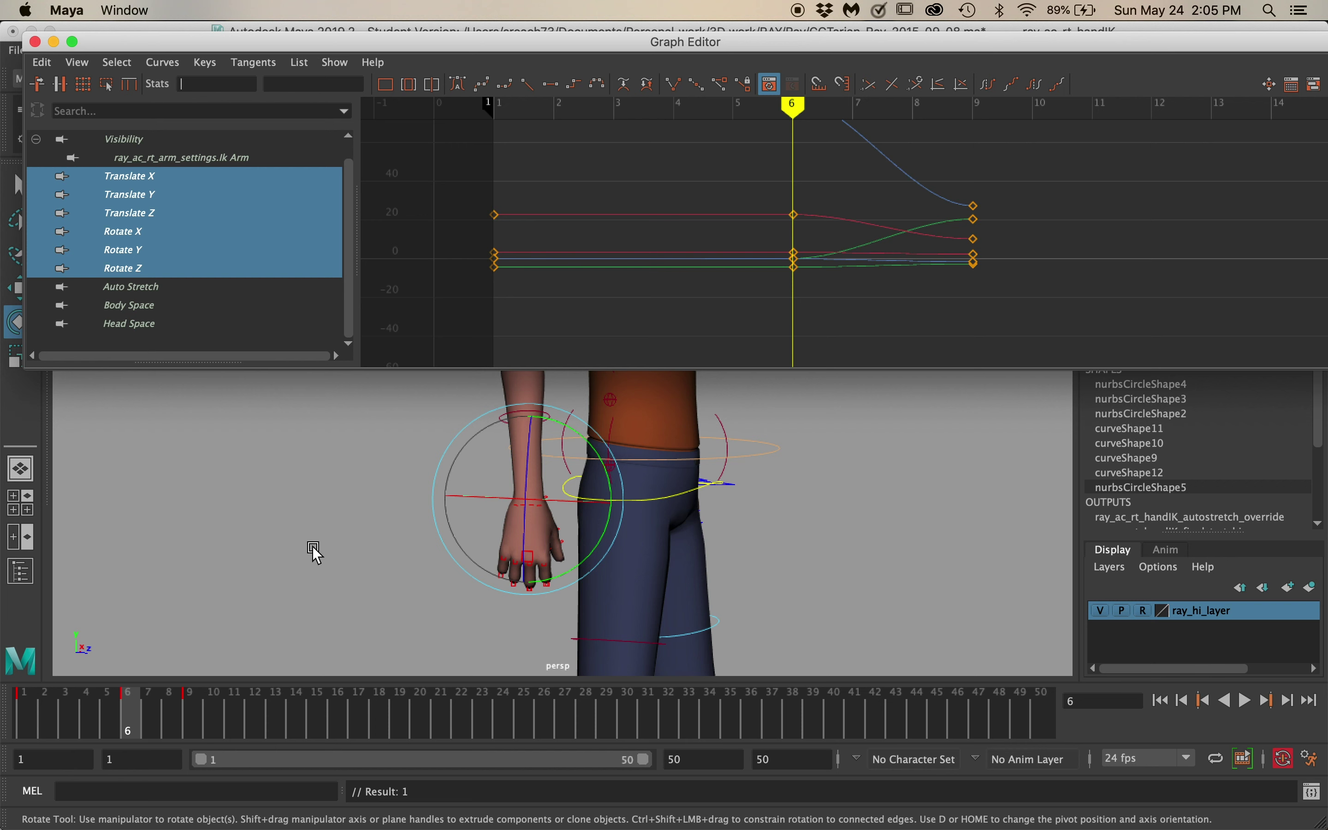
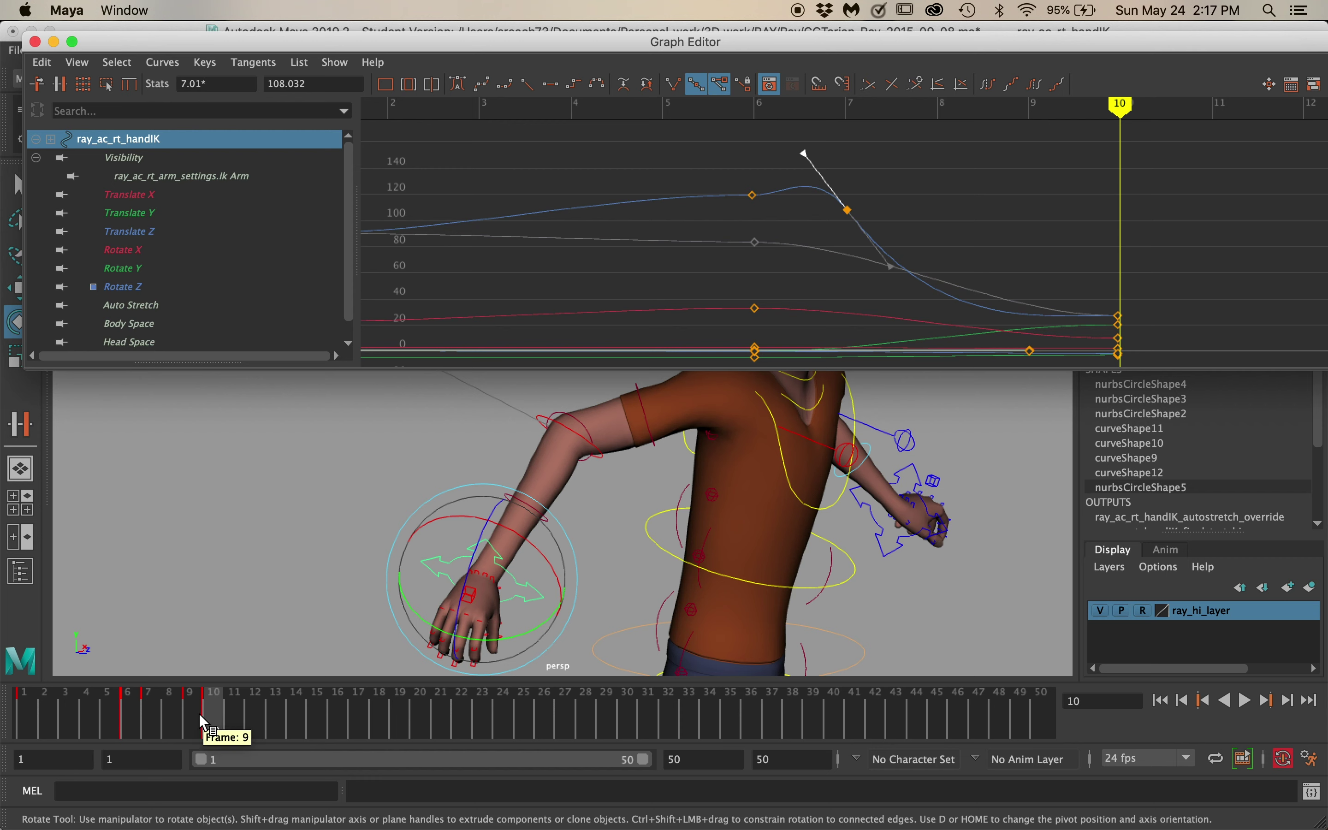
Scrub the animation to stop on frame 7 and pan the 3D view onto the waist and hands.
mouse_move(200, 715)
left_mouse_down()
mouse_move(112, 715)
mouse_move(187, 715)
mouse_move(116, 714)
mouse_move(156, 714)
left_mouse_up()
right_click_drag(748, 204, 742, 235, "alt")
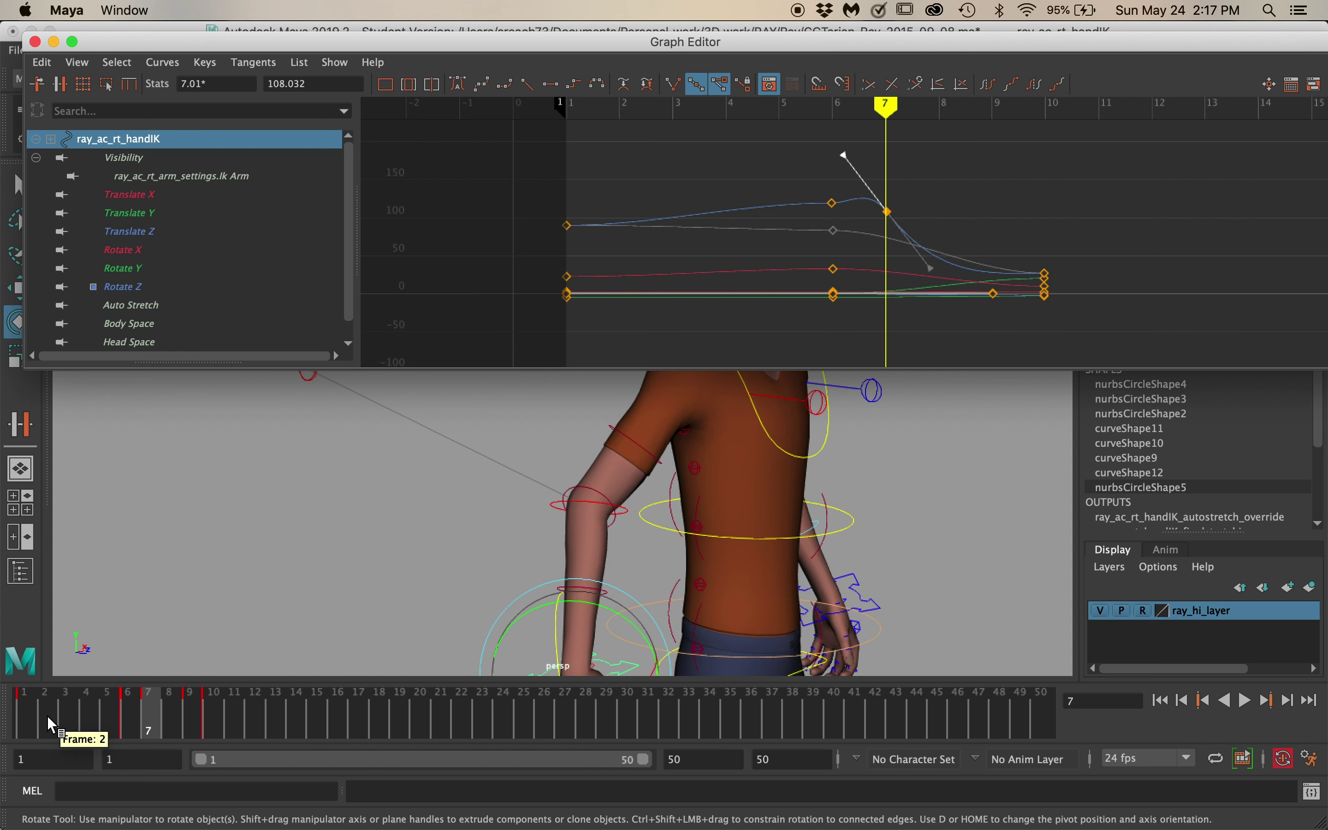
left_click(721, 536)
middle_click_drag(721, 536, 637, 377, "alt")
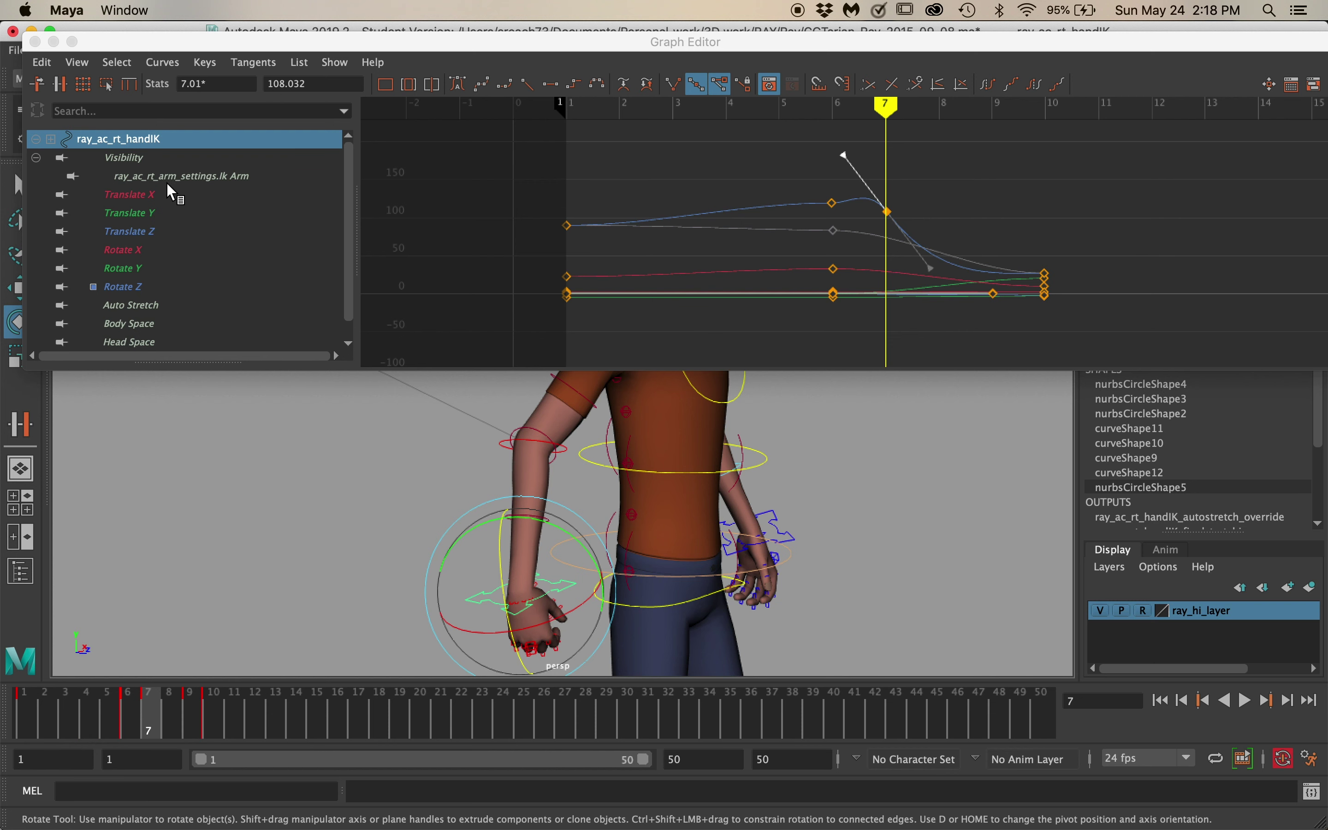
Show only the Translate X/Y/Z curves and reshape the Translate Z tangent into frame 10.
left_click_drag(160, 193, 154, 233)
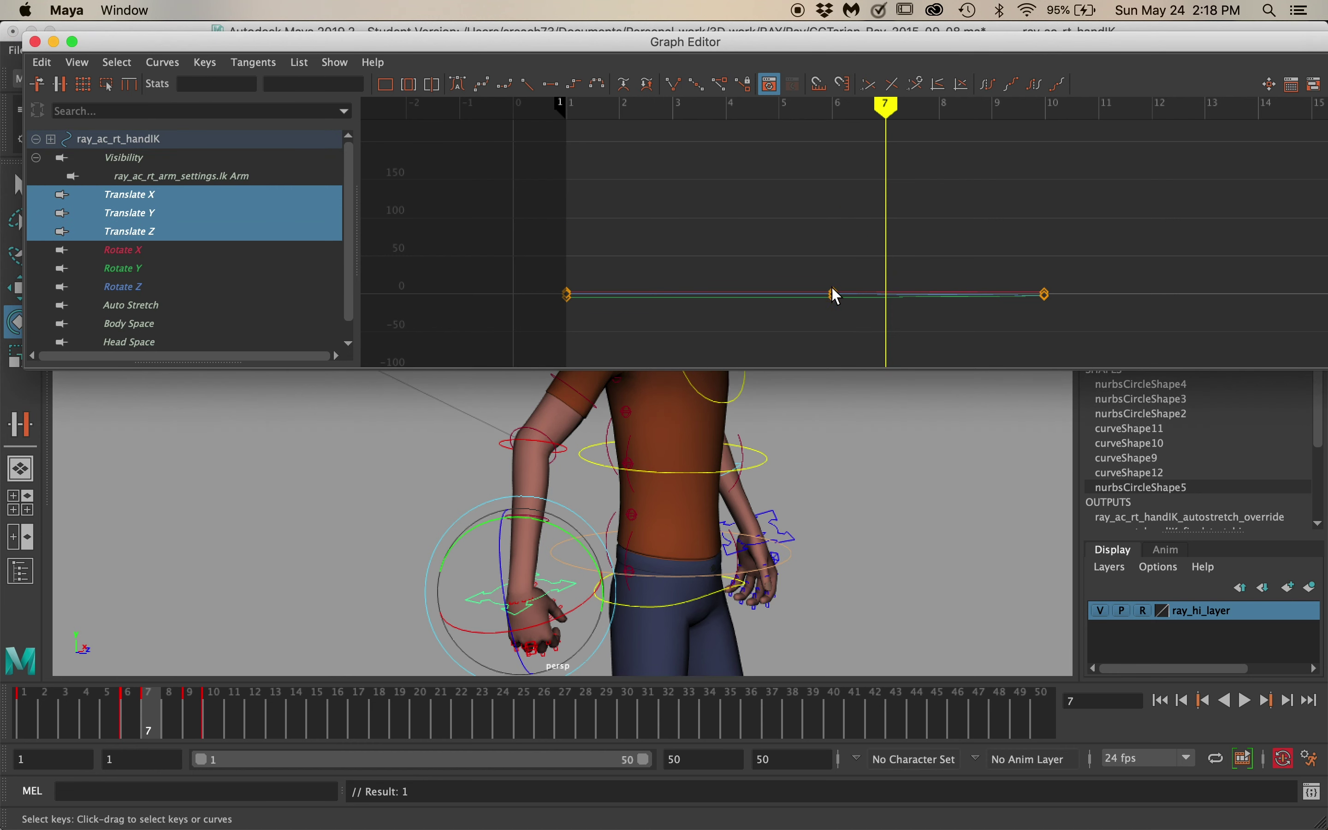
right_click_drag(833, 291, 903, 288, "alt")
left_click(1020, 261)
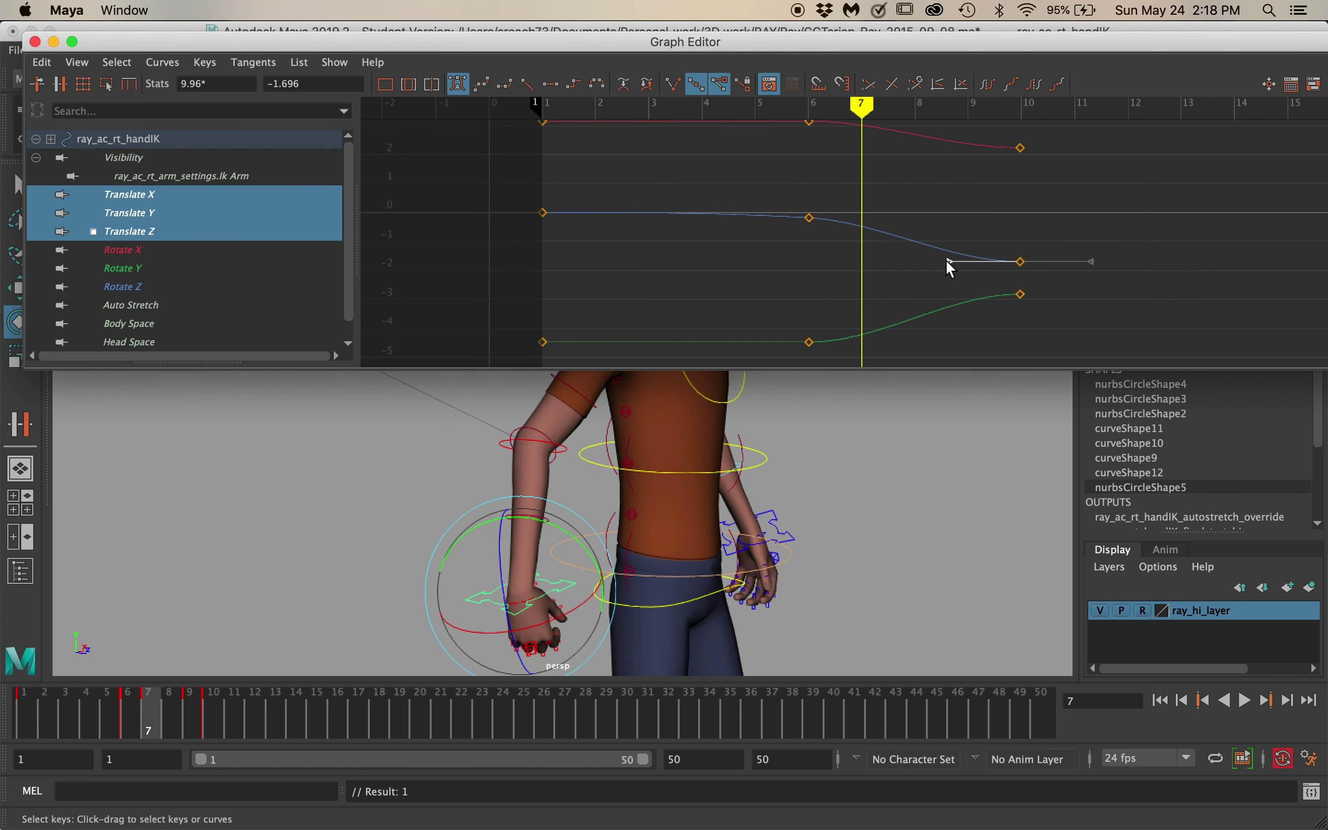
left_click_drag(949, 262, 952, 247)
Switch to the Rotate X/Y/Z curves and flatten the Rotate Z key tangent at frame 7.
left_click_drag(124, 250, 137, 287)
left_click_drag(832, 219, 888, 184)
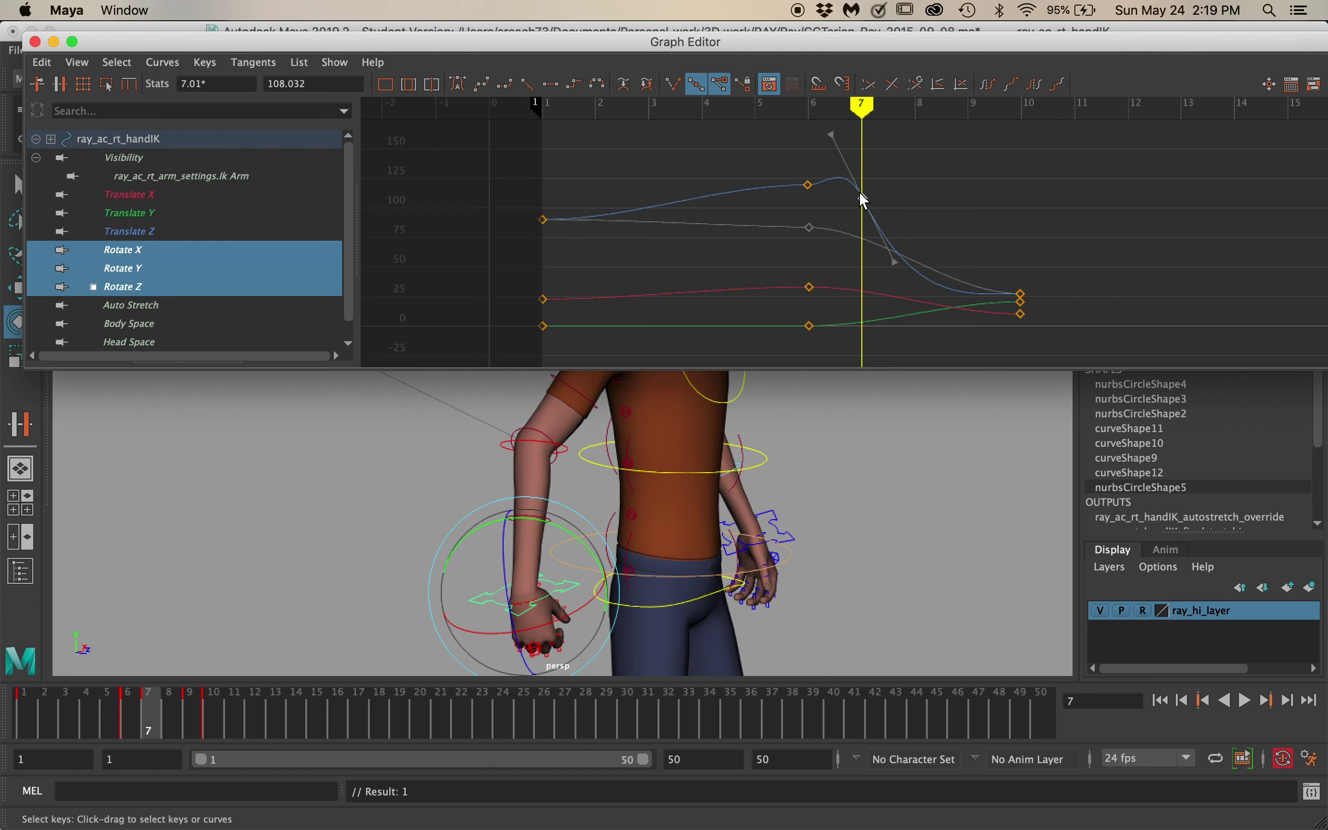
left_click_drag(818, 136, 806, 187)
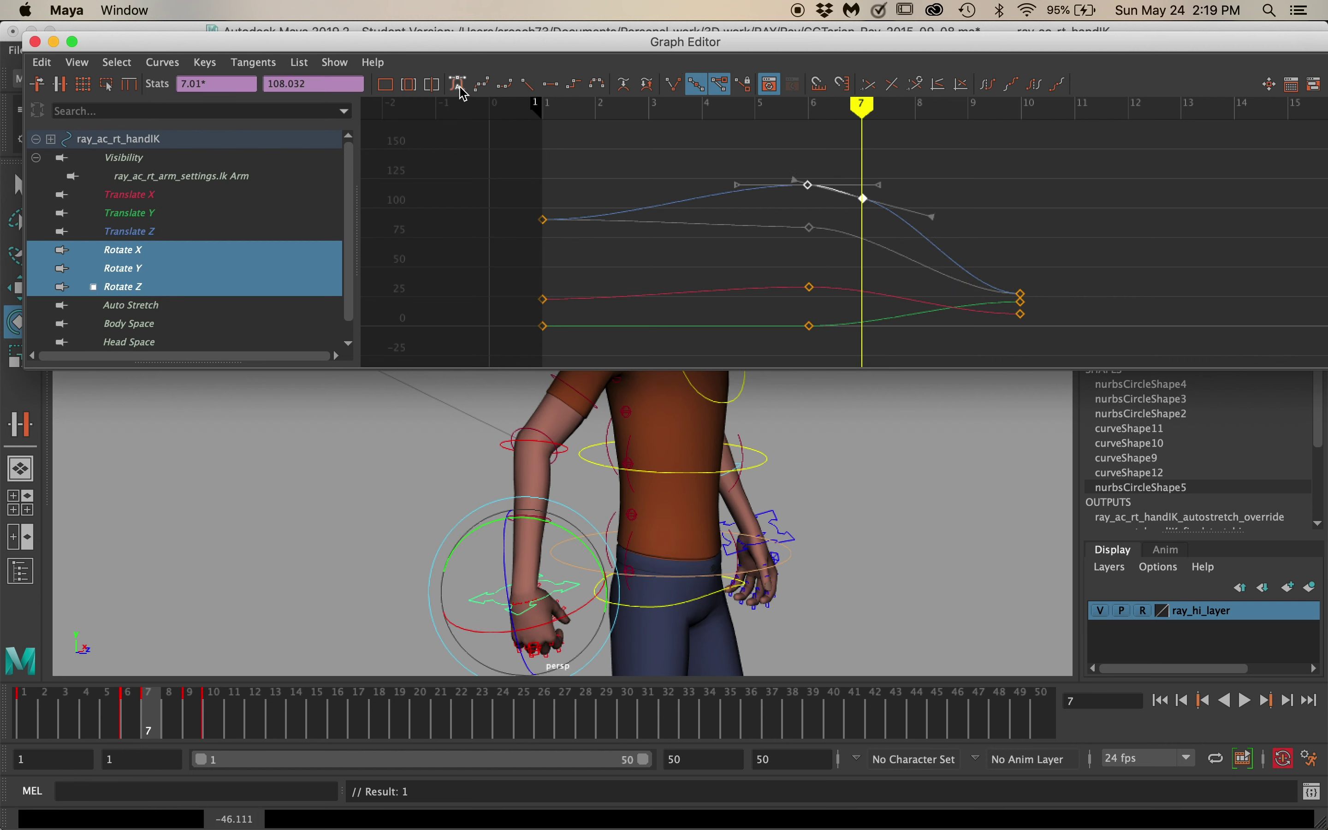
middle_click_drag(1002, 312, 786, 288, "alt")
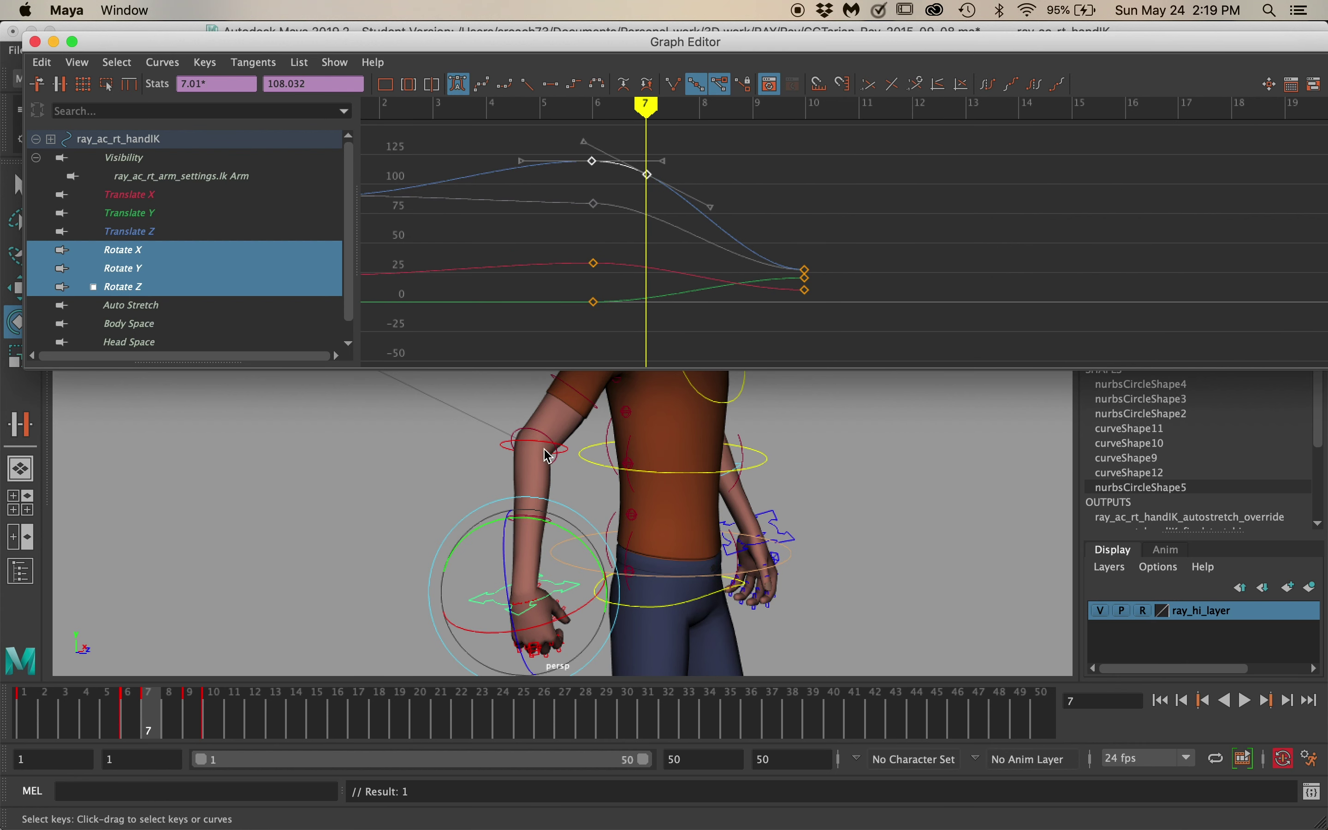
middle_click_drag(546, 449, 459, 460, "alt")
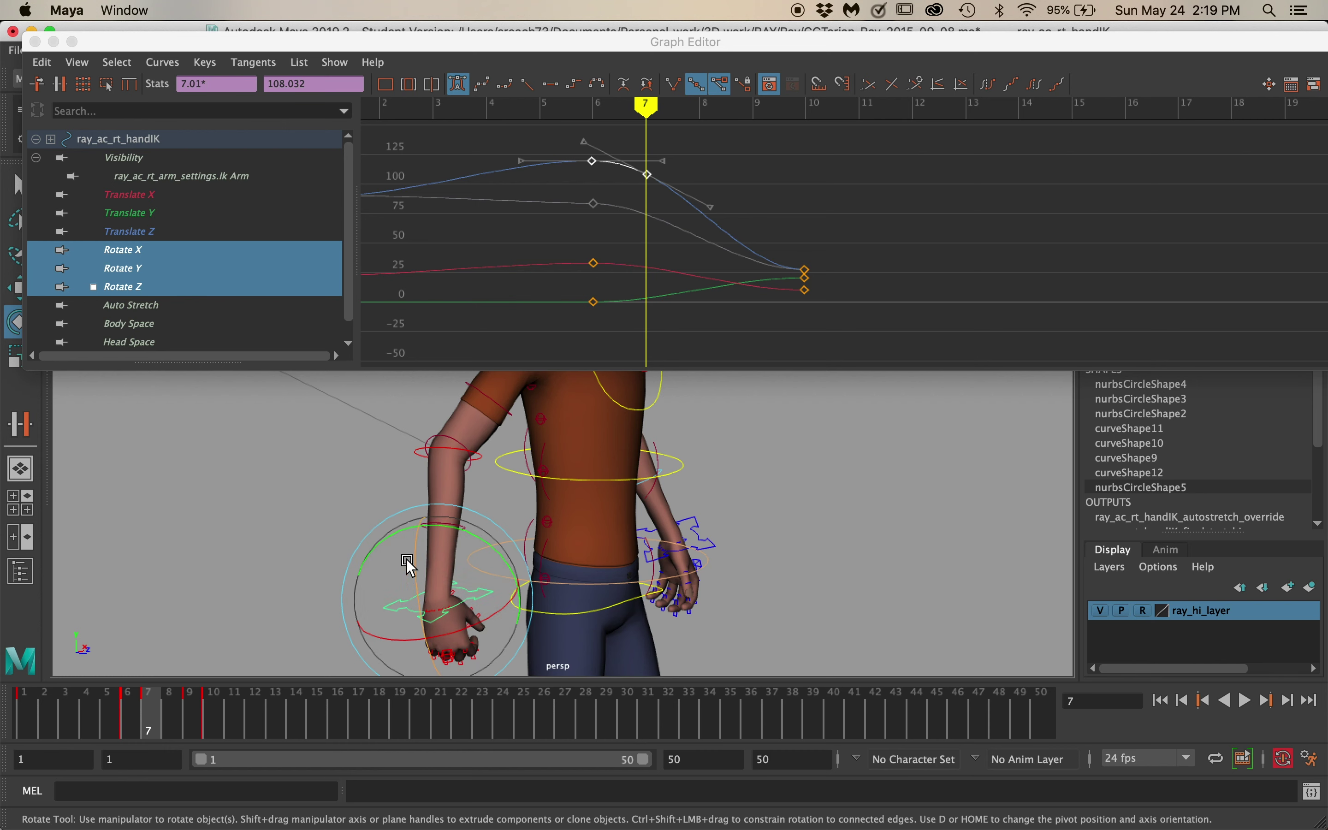
Scrub around frame 7 and zoom the graph onto the Rotate Z spike's keys.
left_click_drag(540, 527, 558, 486, "alt")
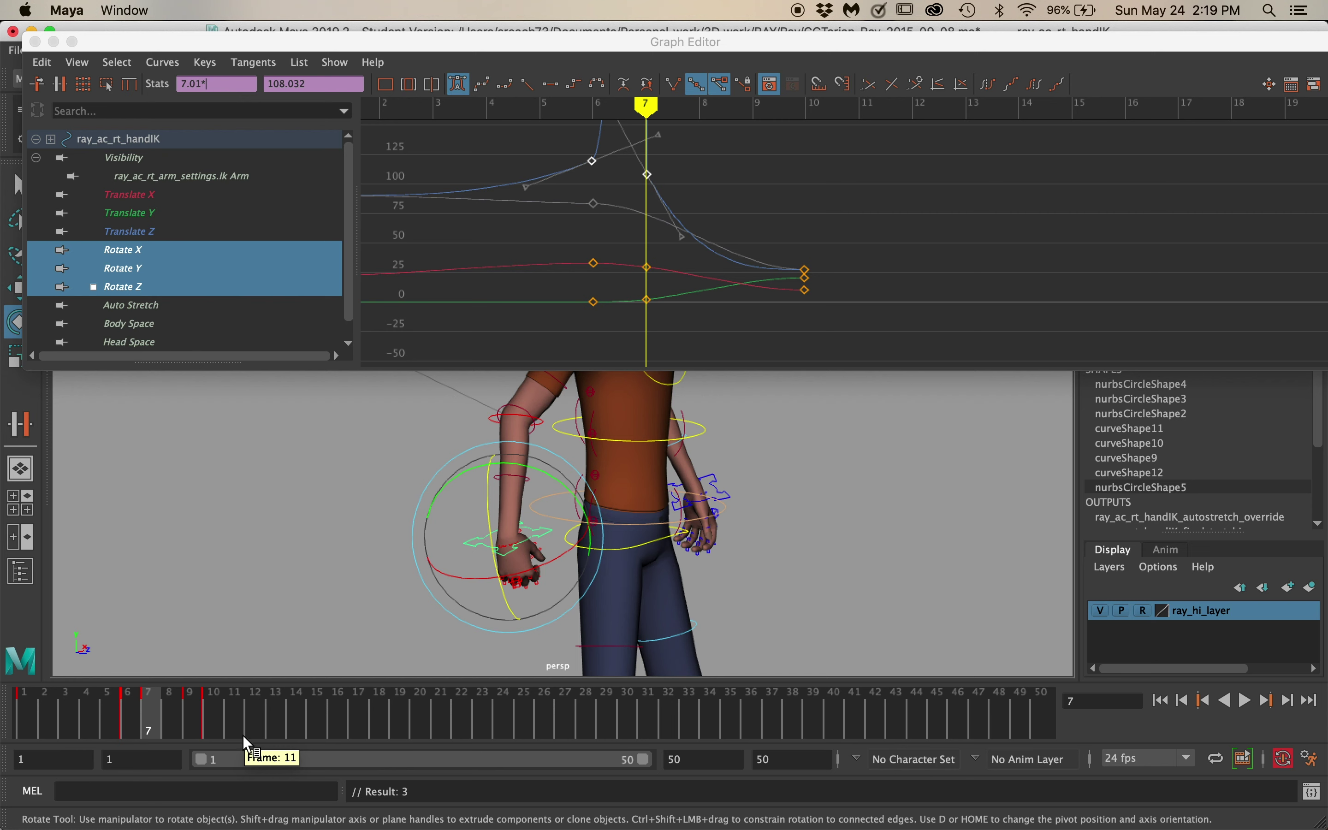
mouse_move(137, 707)
left_mouse_down()
mouse_move(93, 707)
mouse_move(213, 708)
mouse_move(24, 706)
mouse_move(176, 709)
mouse_move(117, 714)
mouse_move(149, 701)
left_mouse_up()
middle_click_drag(631, 201, 802, 283, "alt")
right_click_drag(802, 284, 545, 309, "alt")
middle_click_drag(567, 274, 1002, 273, "alt")
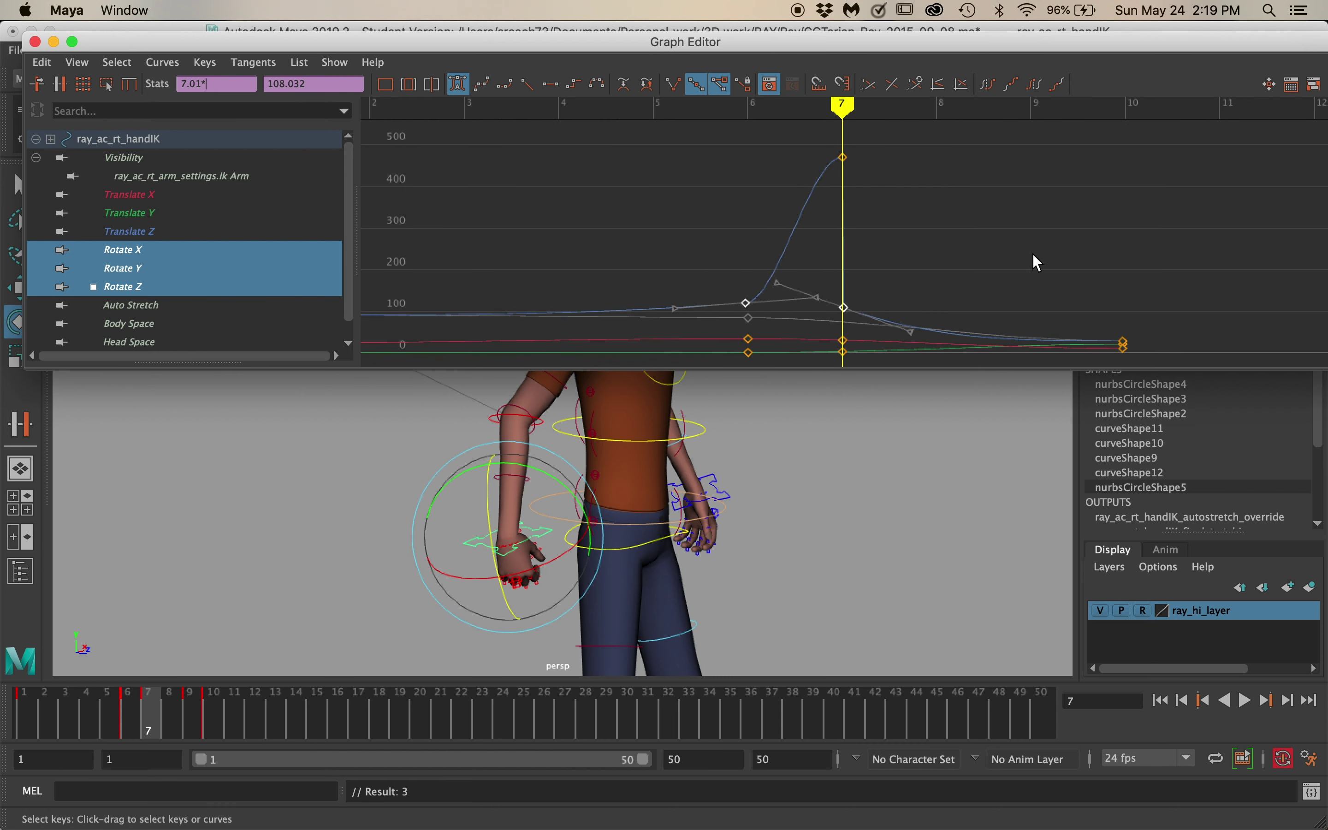
right_click_drag(1002, 273, 773, 294, "alt")
middle_click_drag(774, 294, 820, 245, "alt")
Move the frame-7 Rotate Z key later to frame 7.17, check the pose, and frame all keys.
middle_click_drag(926, 221, 837, 242, "alt")
left_click_drag(774, 149, 938, 338)
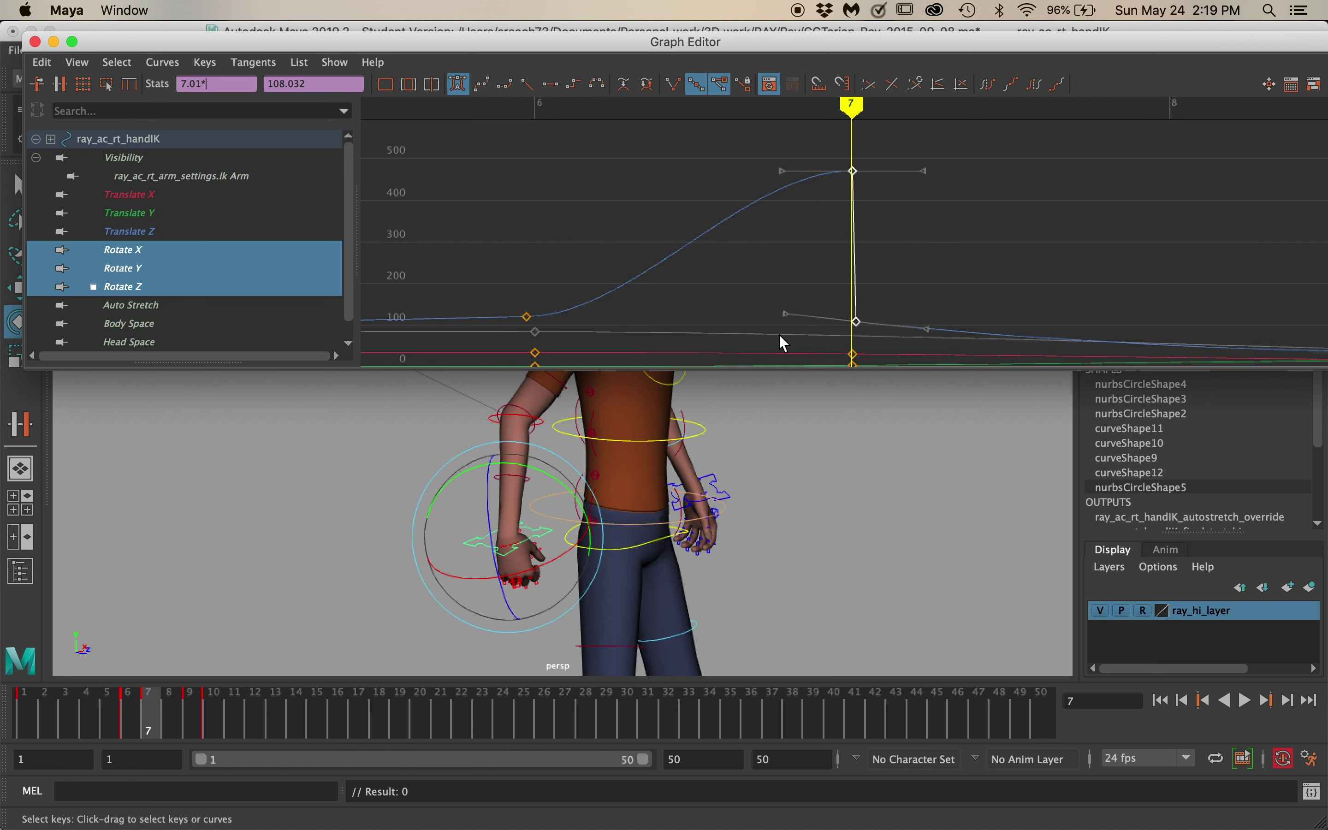
left_click_drag(858, 328, 860, 324)
middle_click_drag(861, 321, 910, 320, "shift")
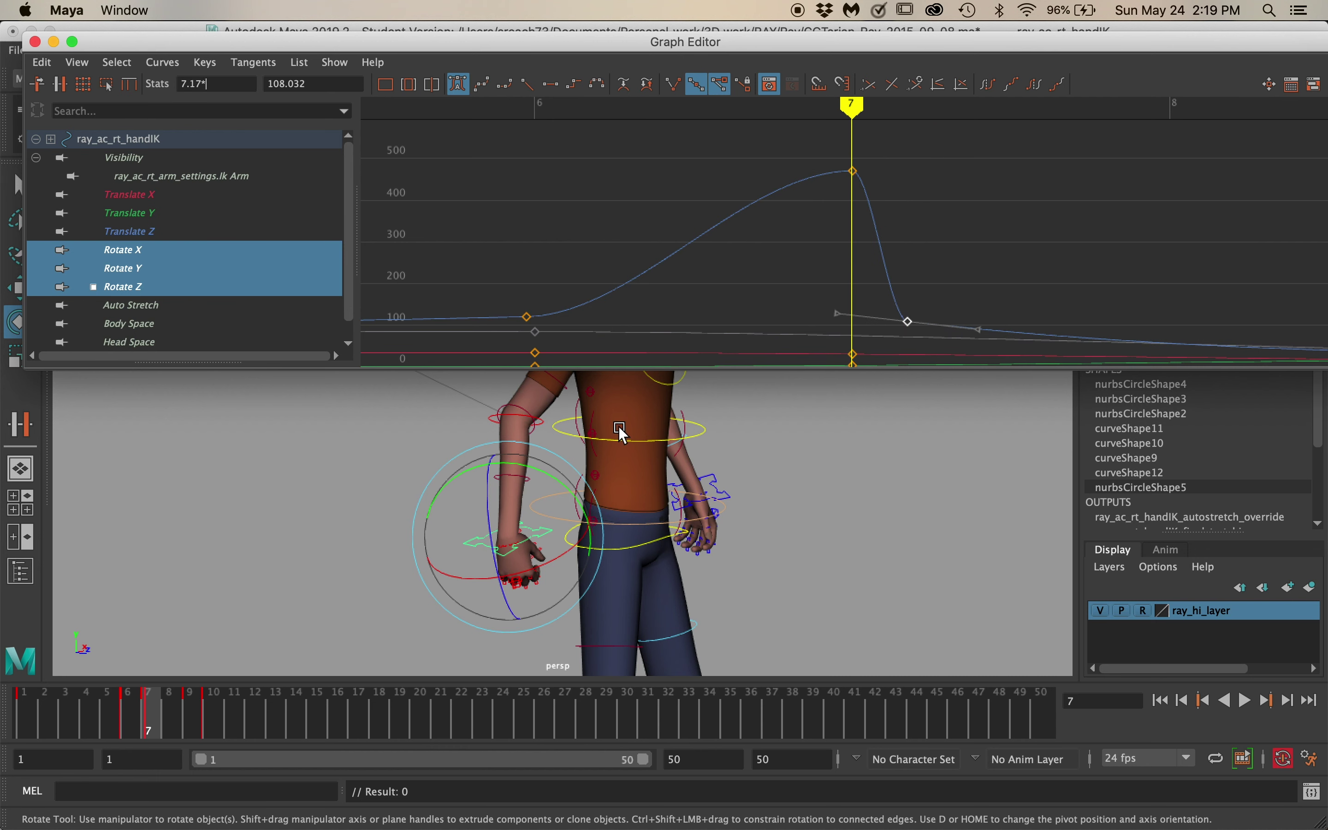
mouse_move(155, 695)
left_mouse_down()
mouse_move(127, 697)
mouse_move(149, 706)
left_mouse_up()
key("a")
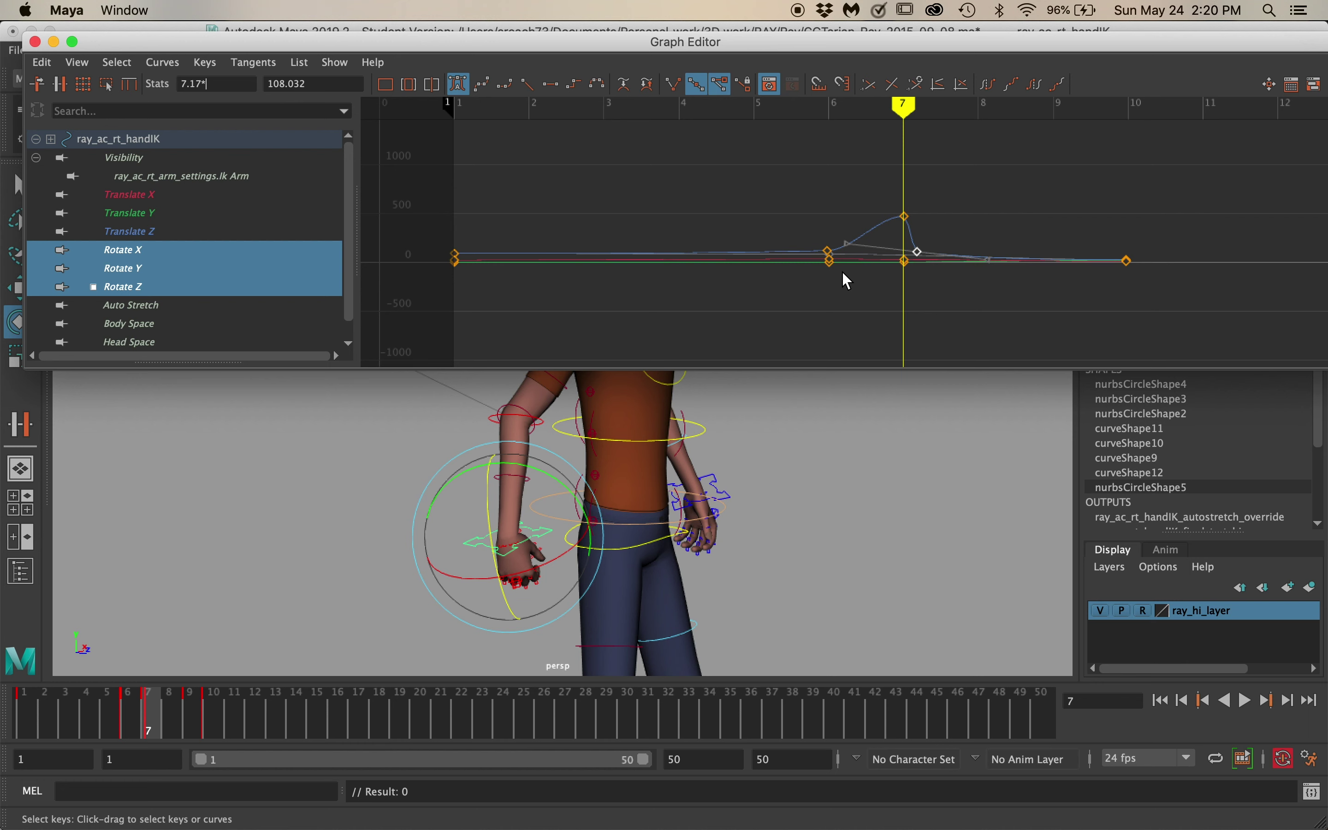
Apply Curves > Euler Filter to the rotate curves and zoom in to inspect them around frame 7.
left_click(136, 64)
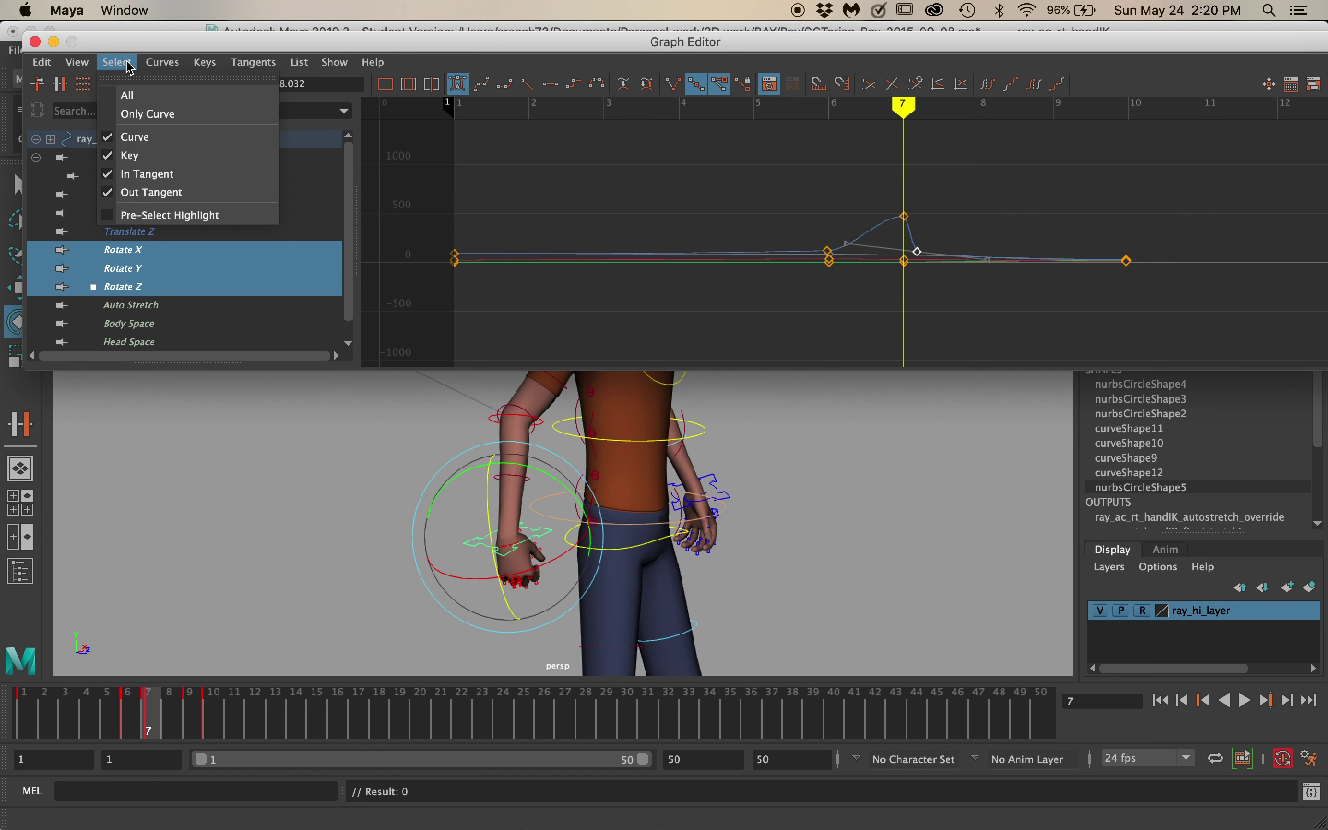
mouse_move(162, 69)
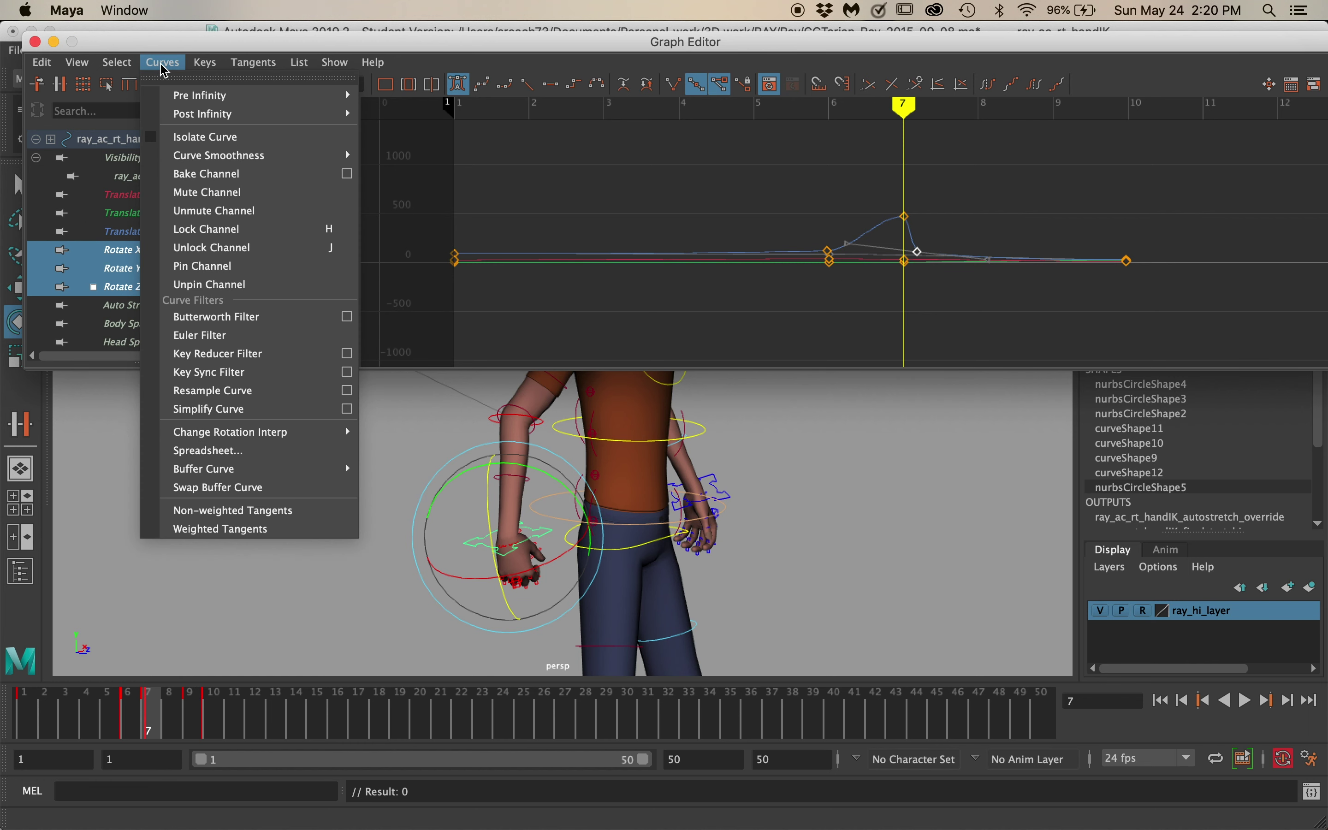
left_click(260, 339)
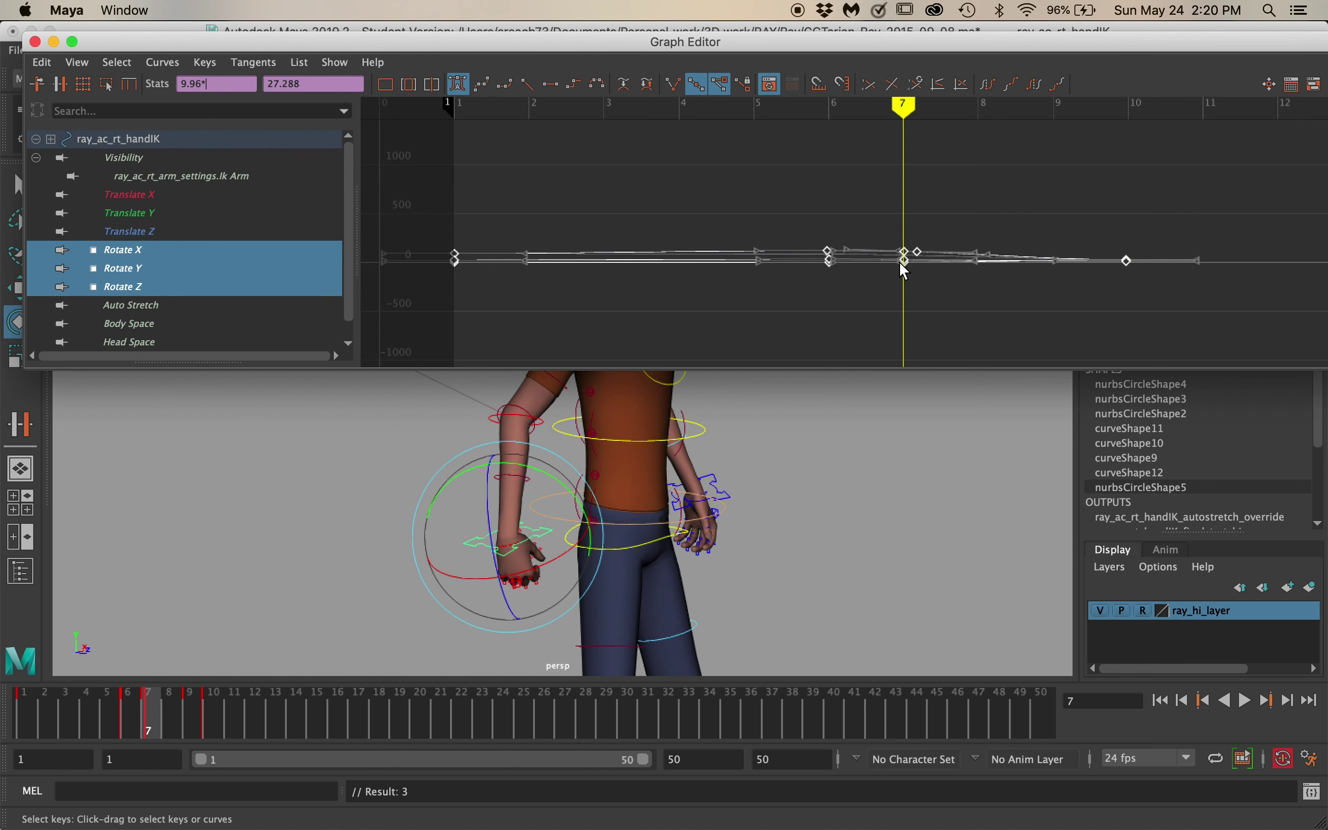
right_click_drag(961, 291, 921, 288, "alt")
middle_click_drag(921, 289, 903, 155, "alt")
right_click_drag(847, 280, 841, 236, "alt")
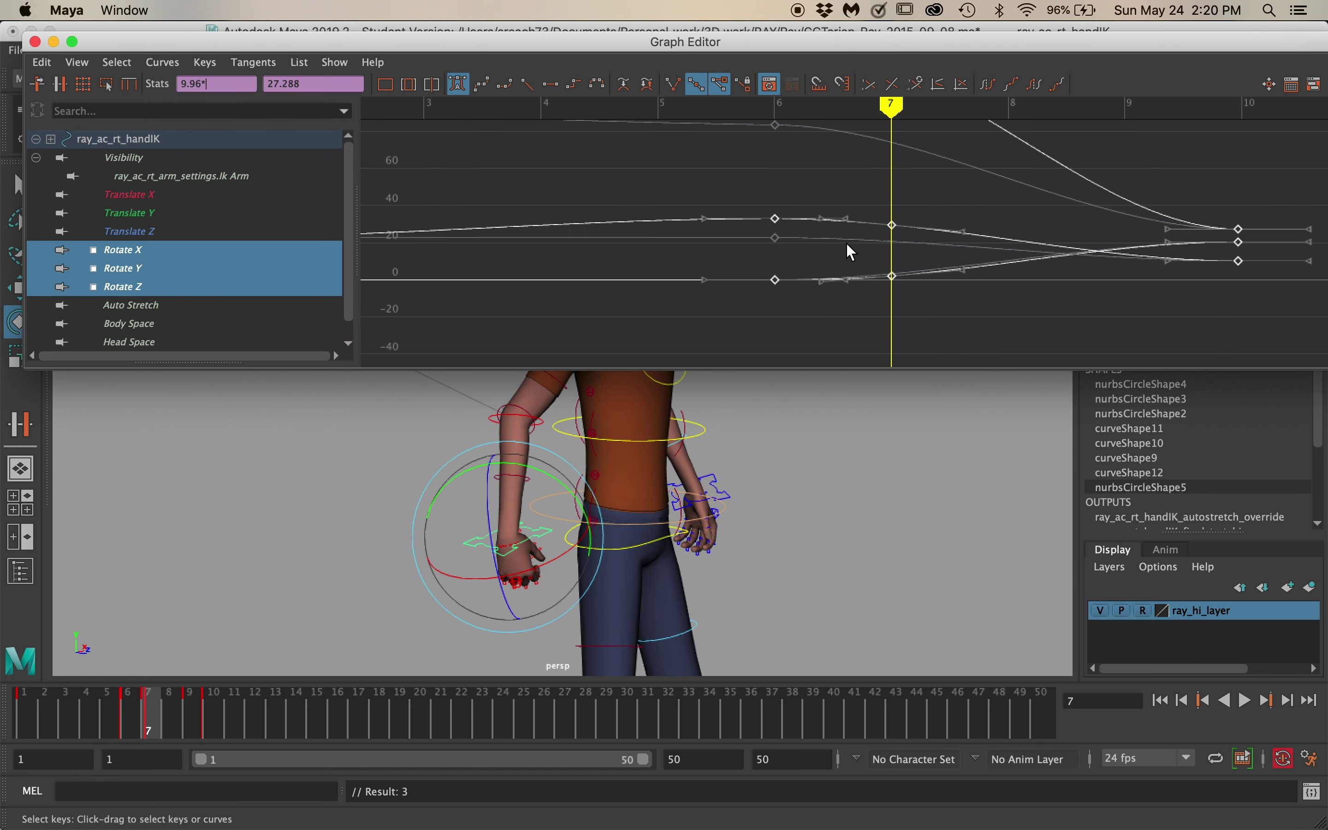
middle_click_drag(841, 236, 803, 254, "alt")
right_click_drag(804, 253, 933, 263, "alt")
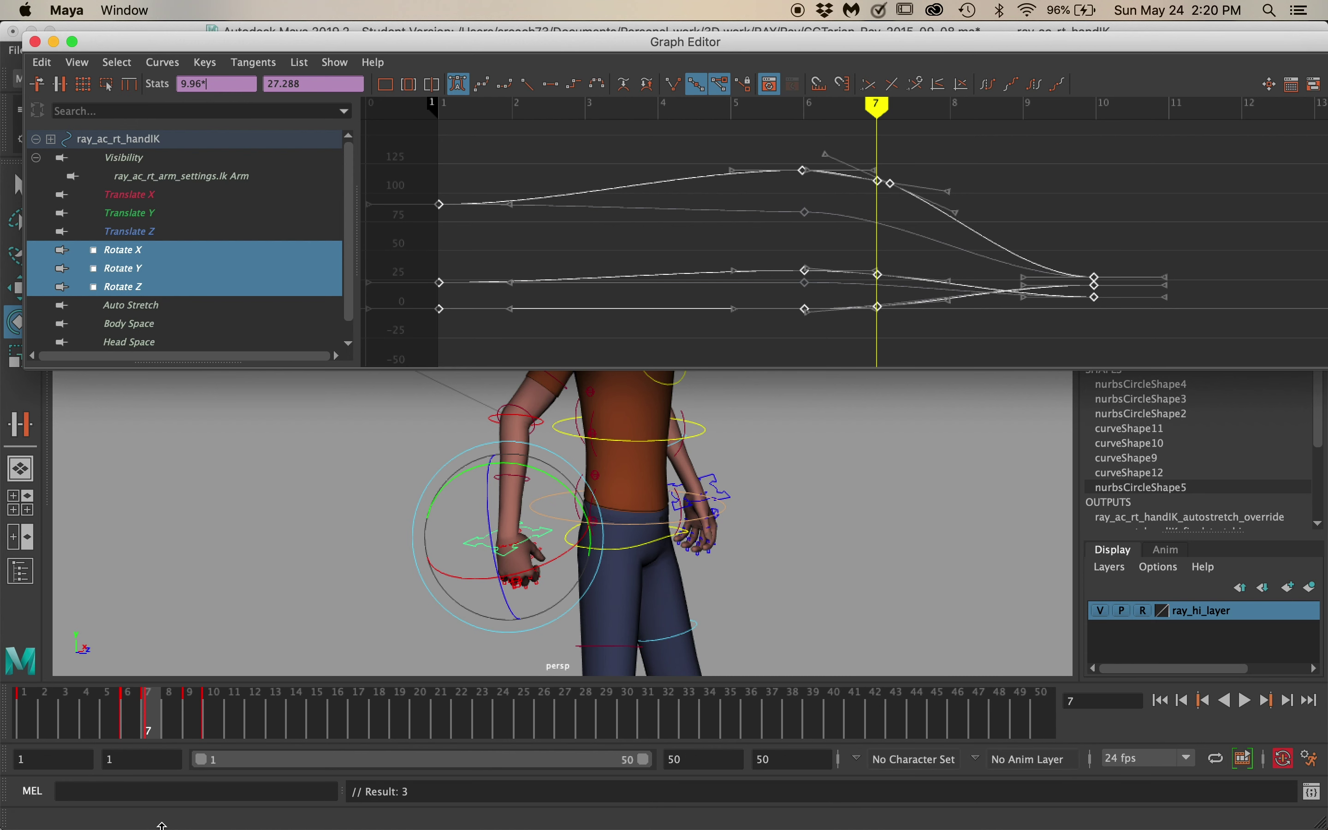
Switch to the ArtStation profile in Chrome and browse the album of all portfolio projects.
left_click(134, 812)
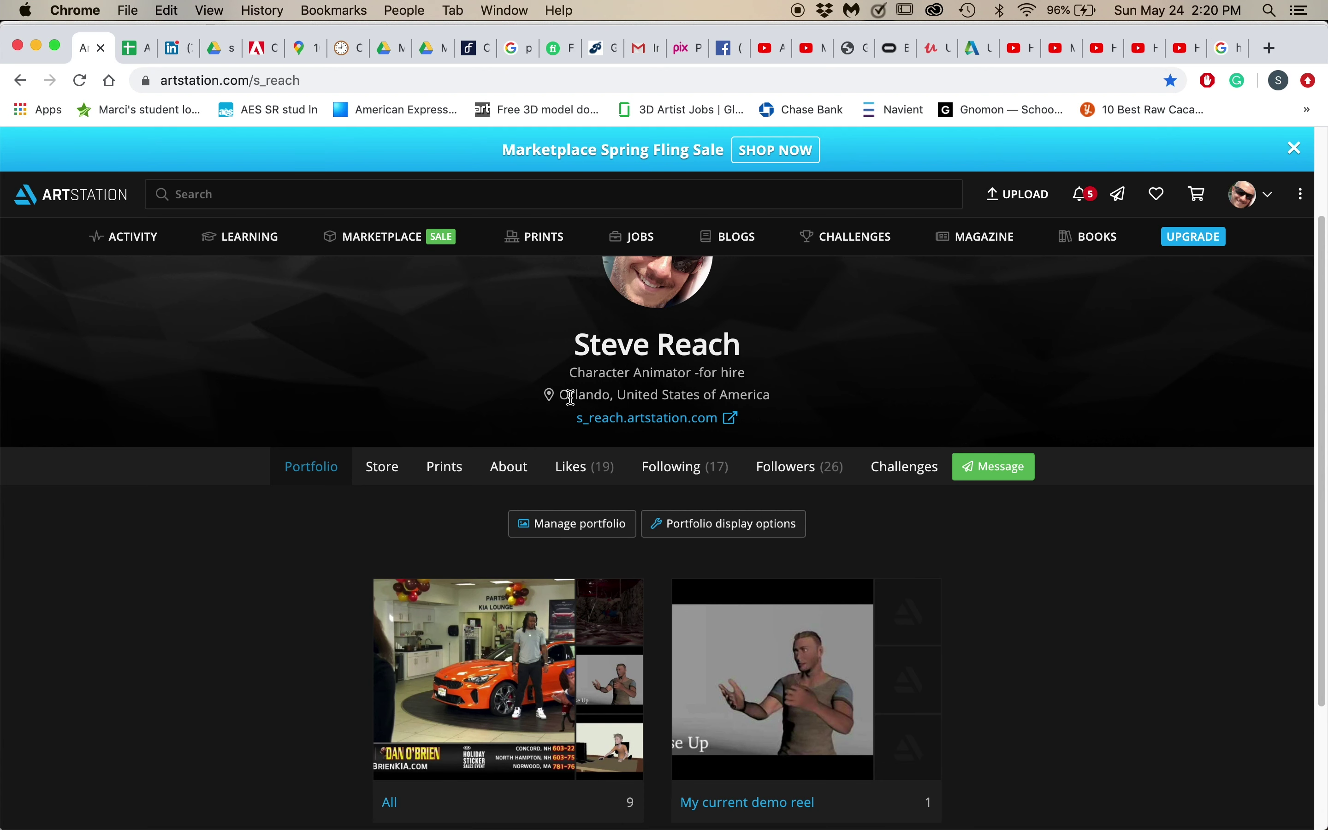
scroll(769, 708, "down", 1)
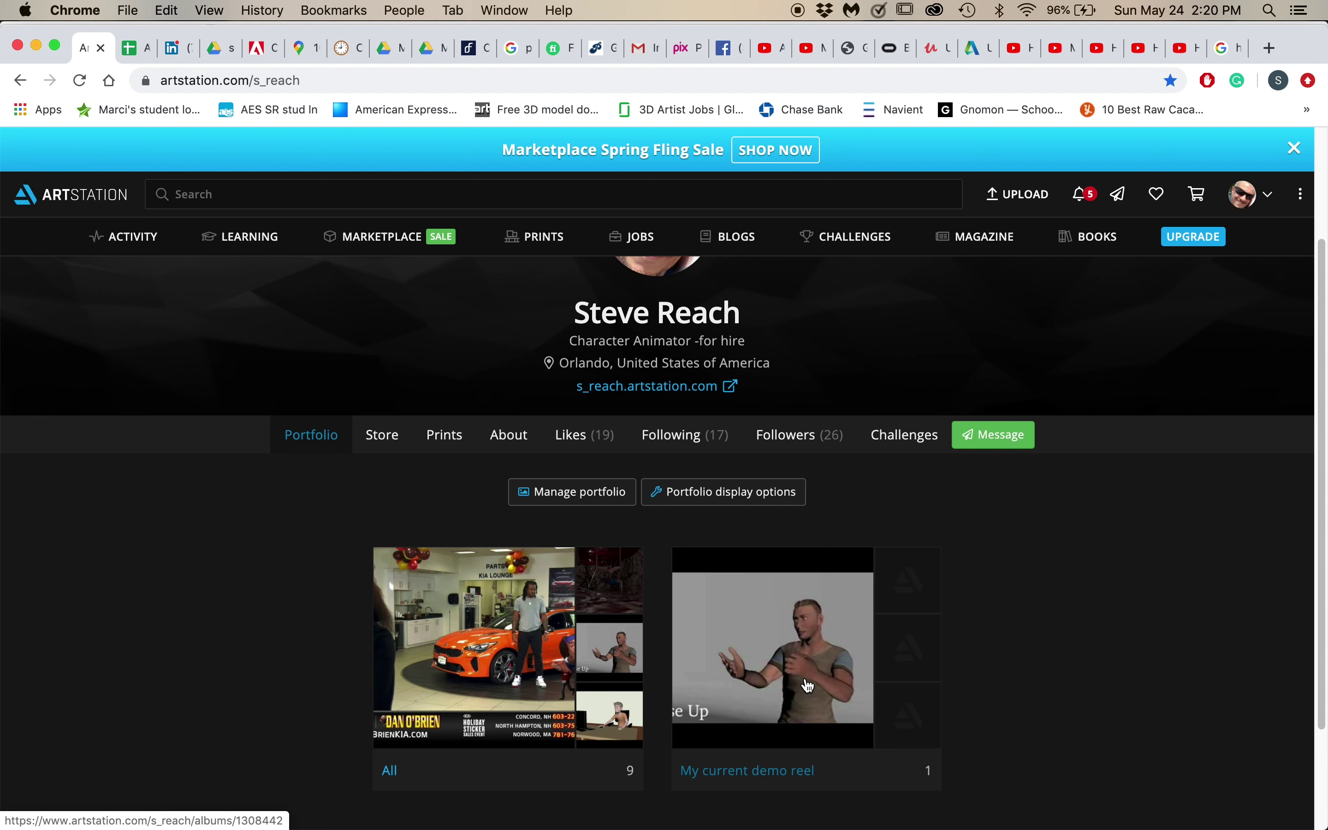
left_click(486, 637)
scroll(362, 714, "down", 6)
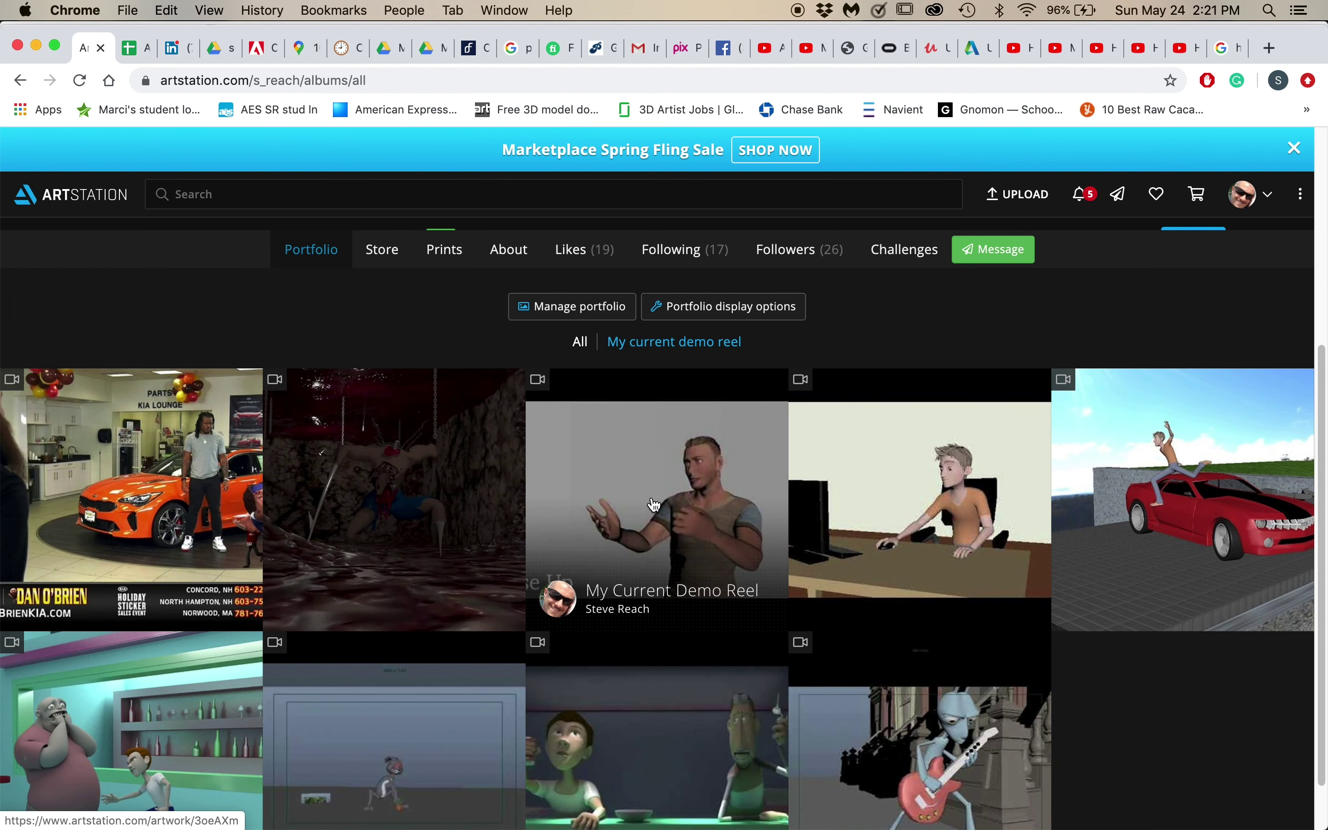
scroll(726, 506, "down", 3)
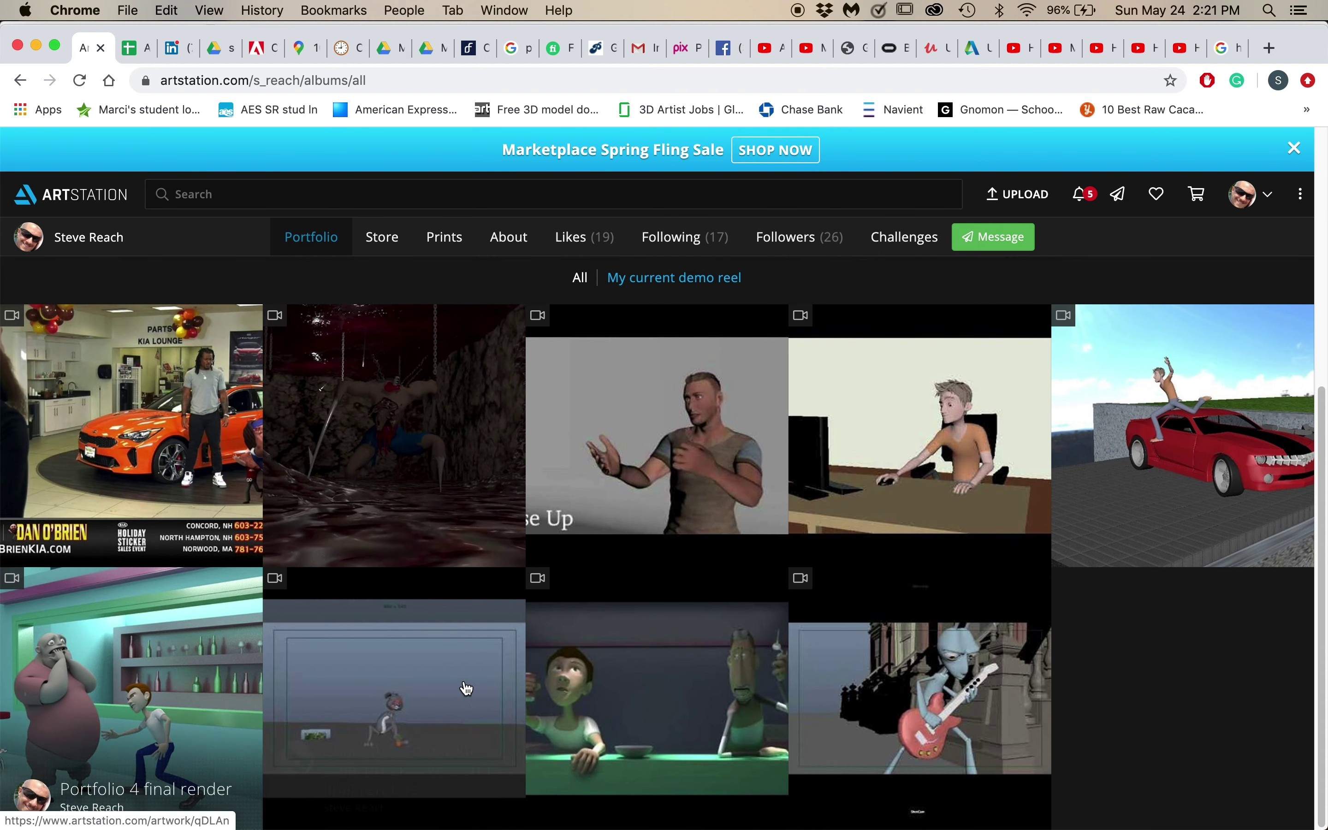
scroll(548, 642, "up", 15)
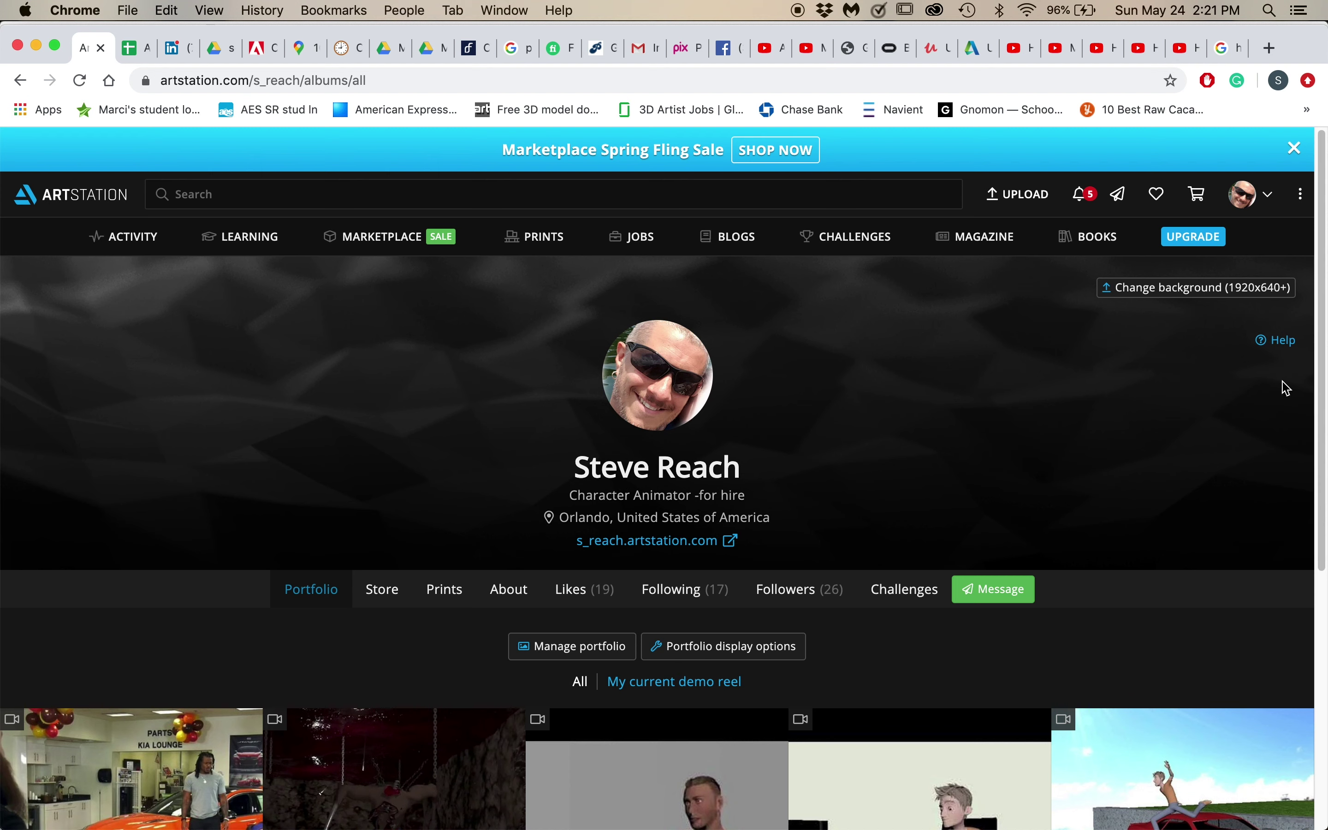
Return to the animator's main profile page and scroll through its portfolio thumbnails.
mouse_move(1238, 196)
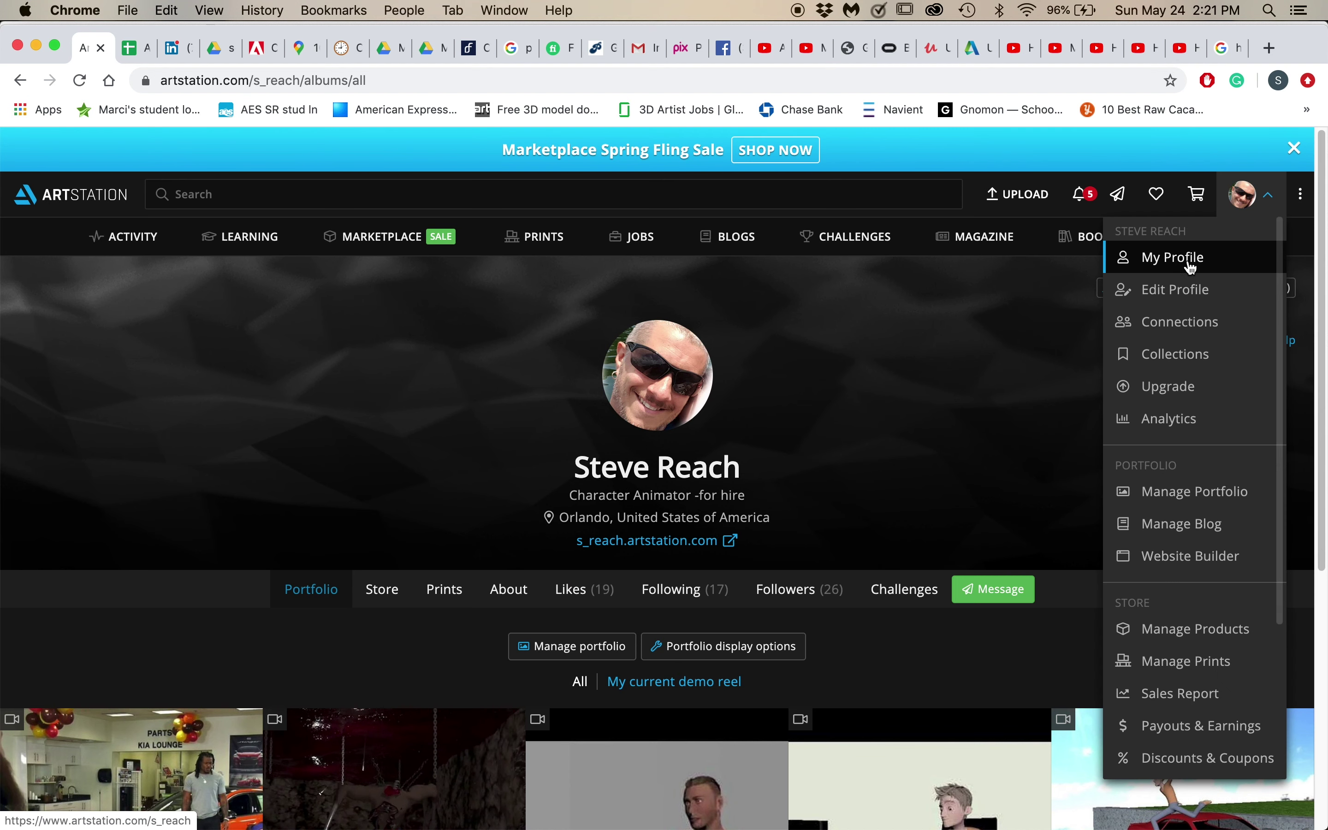
left_click(1192, 256)
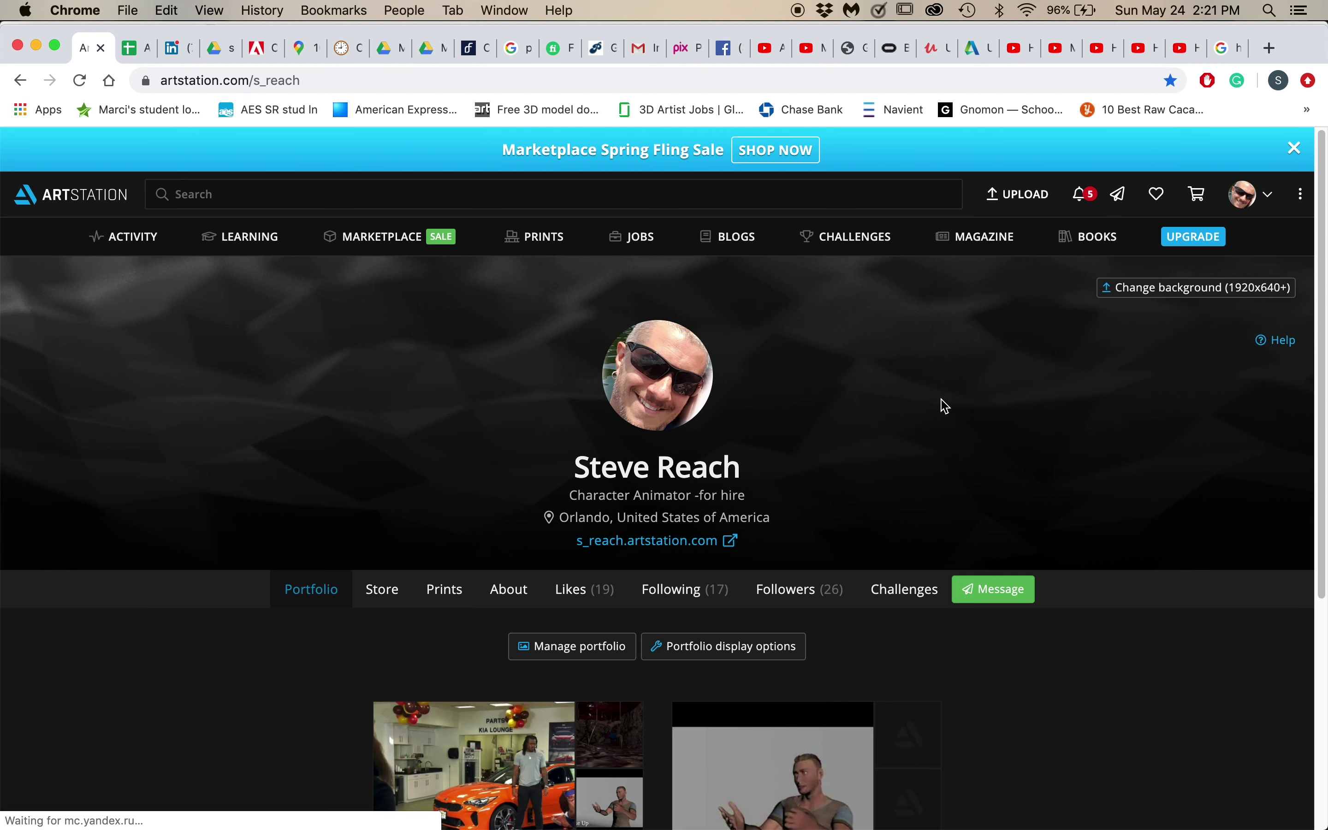
scroll(1108, 630, "down", 5)
scroll(1107, 632, "up", 5)
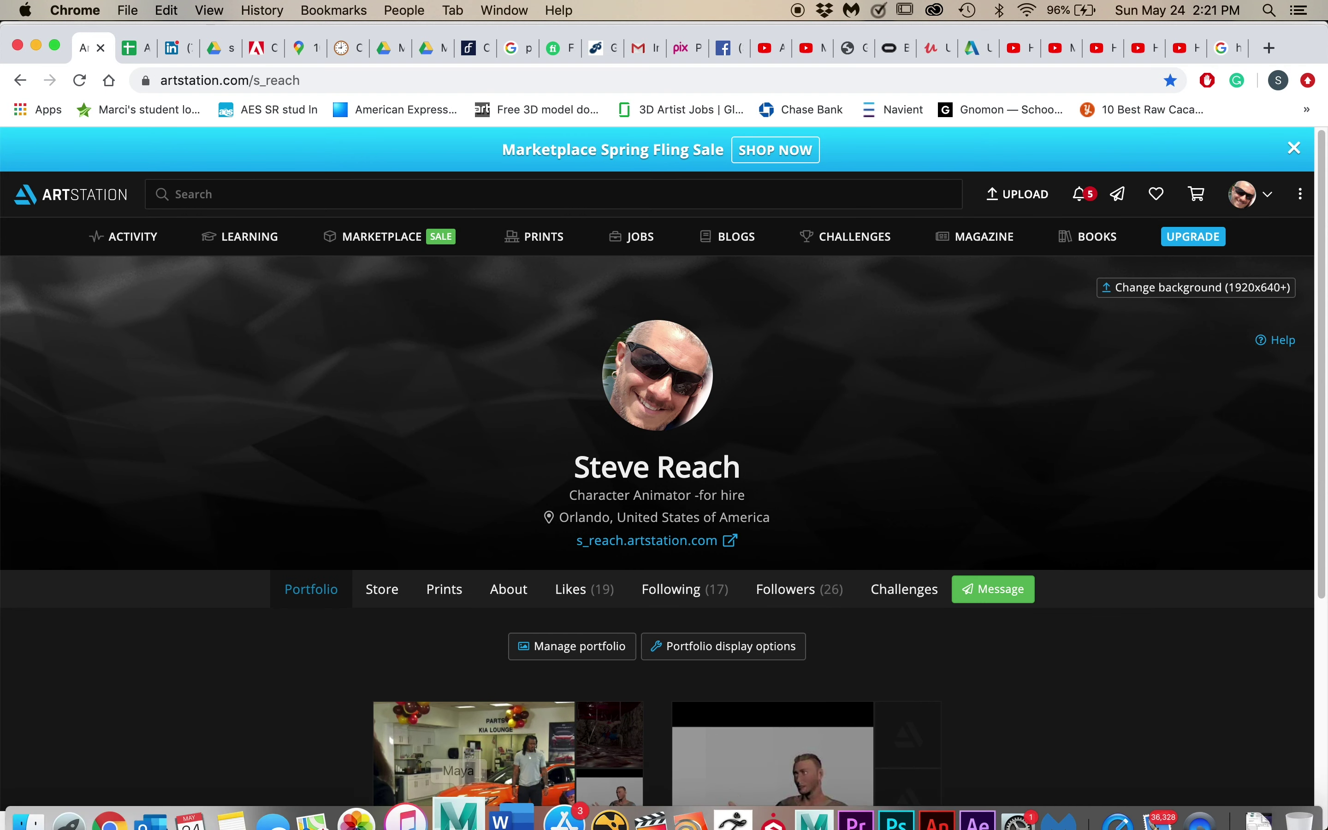
Return to Maya and orbit the persp view to a three-quarter angle on the character.
left_click(464, 790)
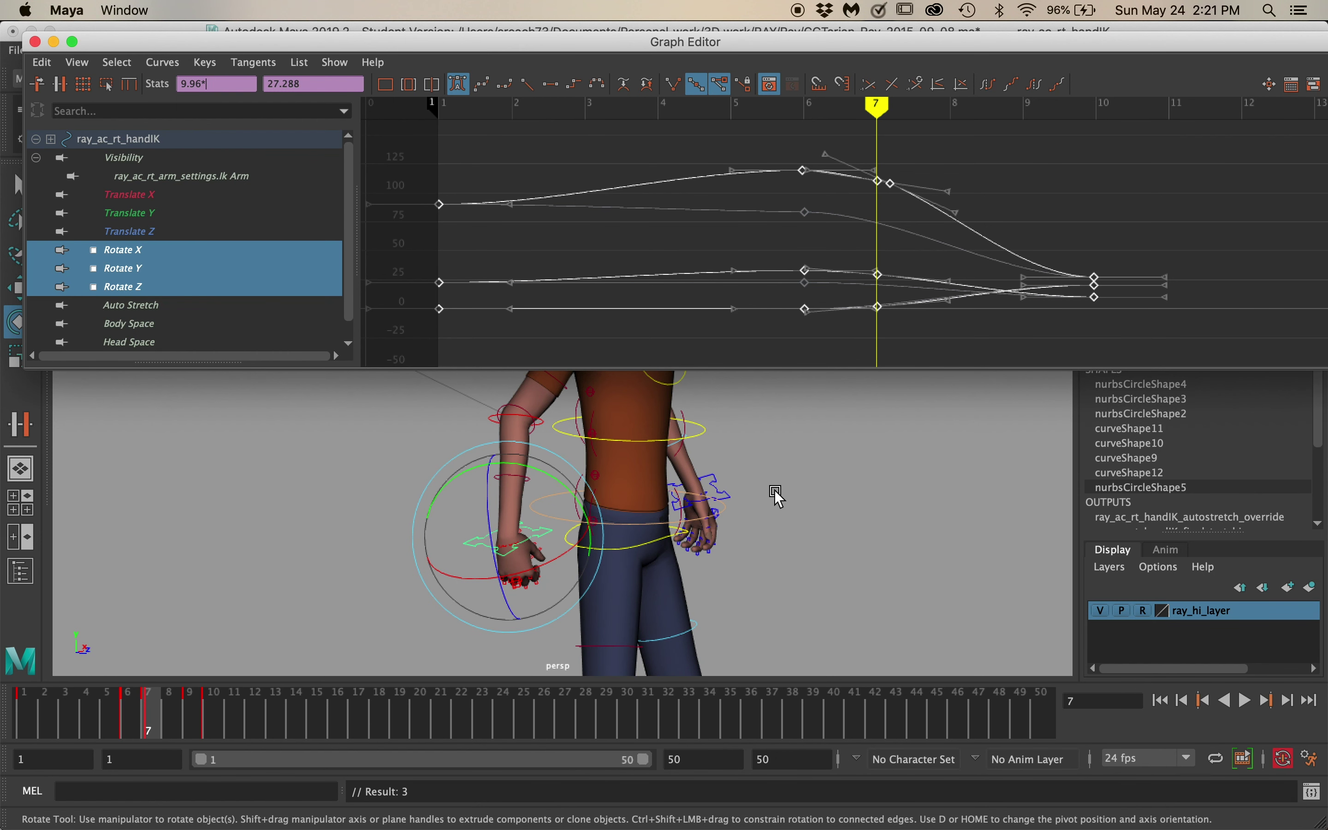
left_click_drag(765, 495, 635, 501, "alt")
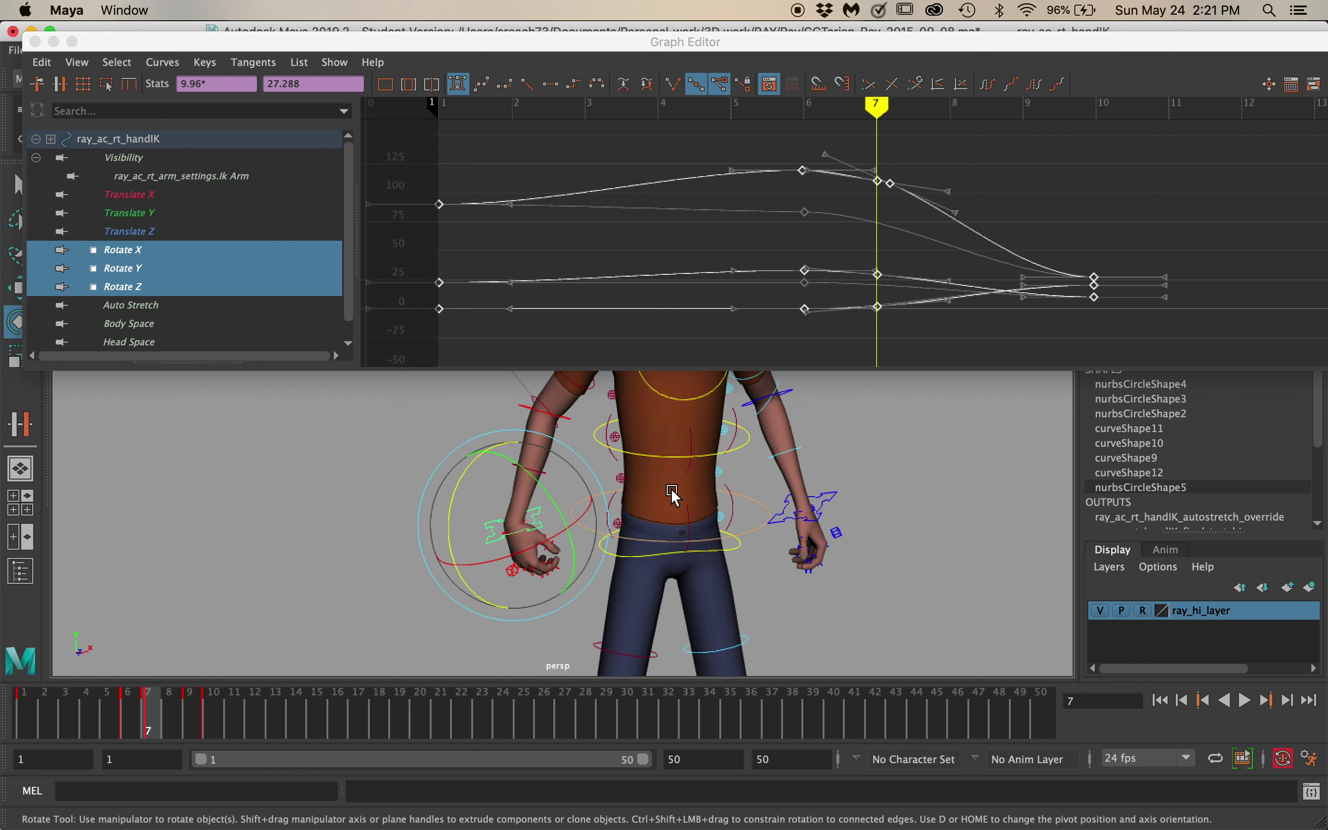
left_click_drag(861, 479, 936, 475, "alt")
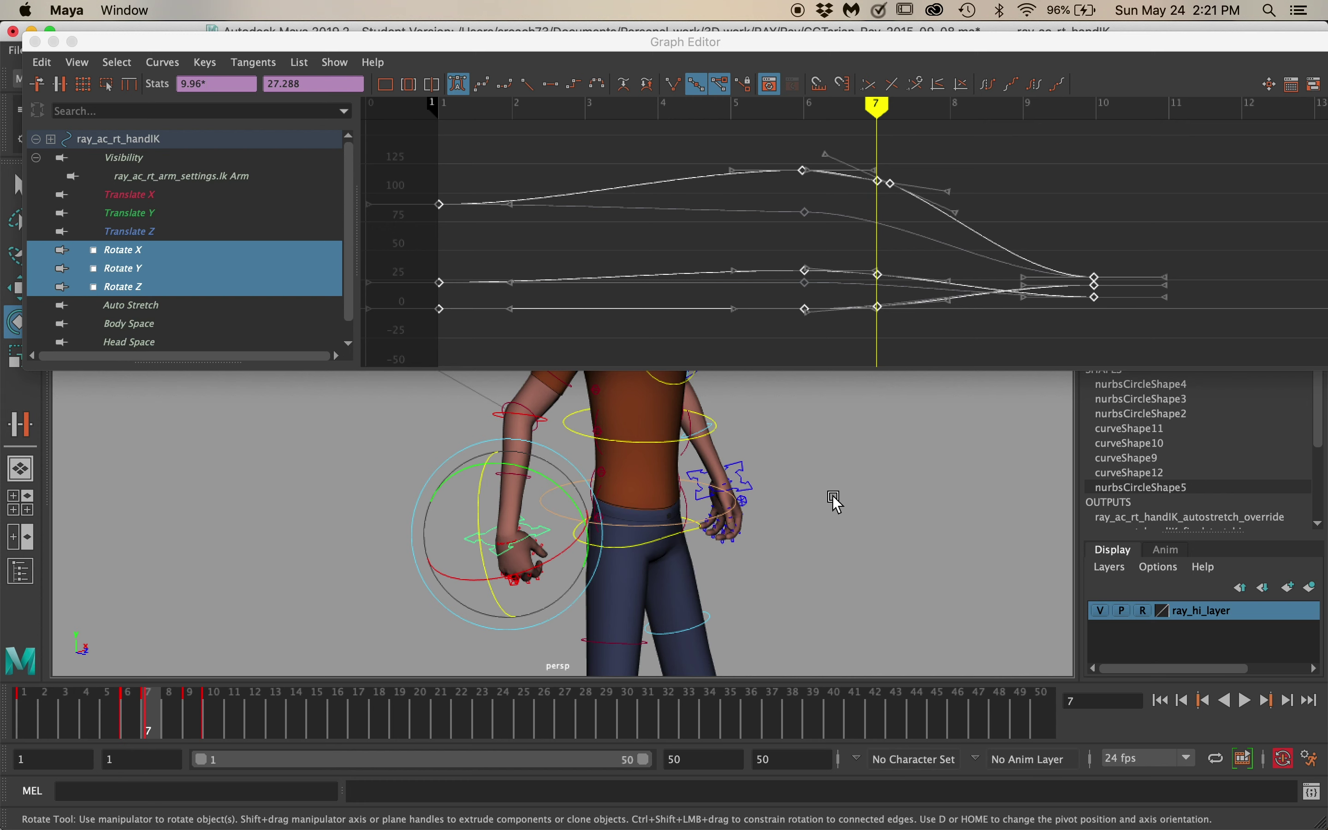
Select the Rotate Z key at frame 7 and raise it to about 111.8.
left_click(839, 270)
scroll(797, 260, "up", 5)
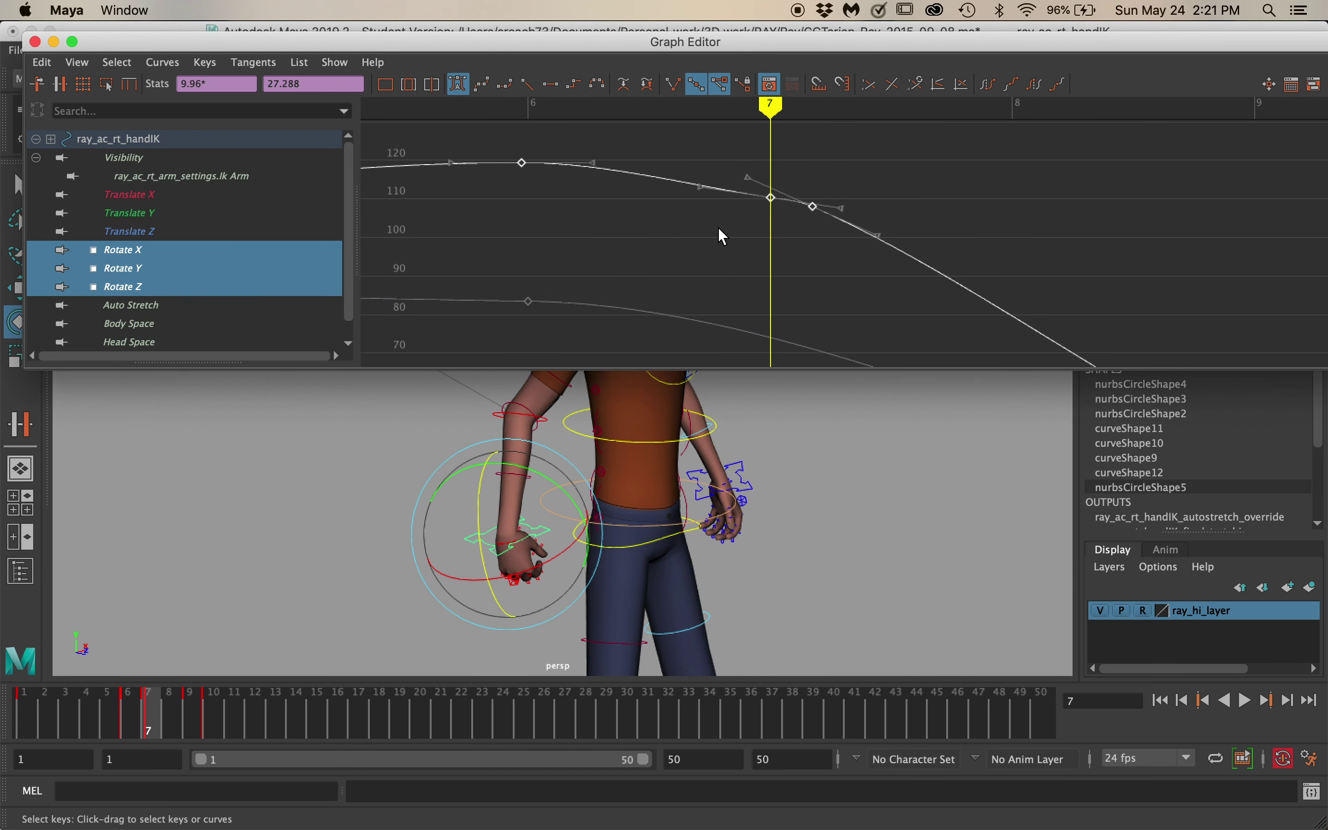
scroll(727, 240, "down", 5)
left_click_drag(815, 214, 857, 273)
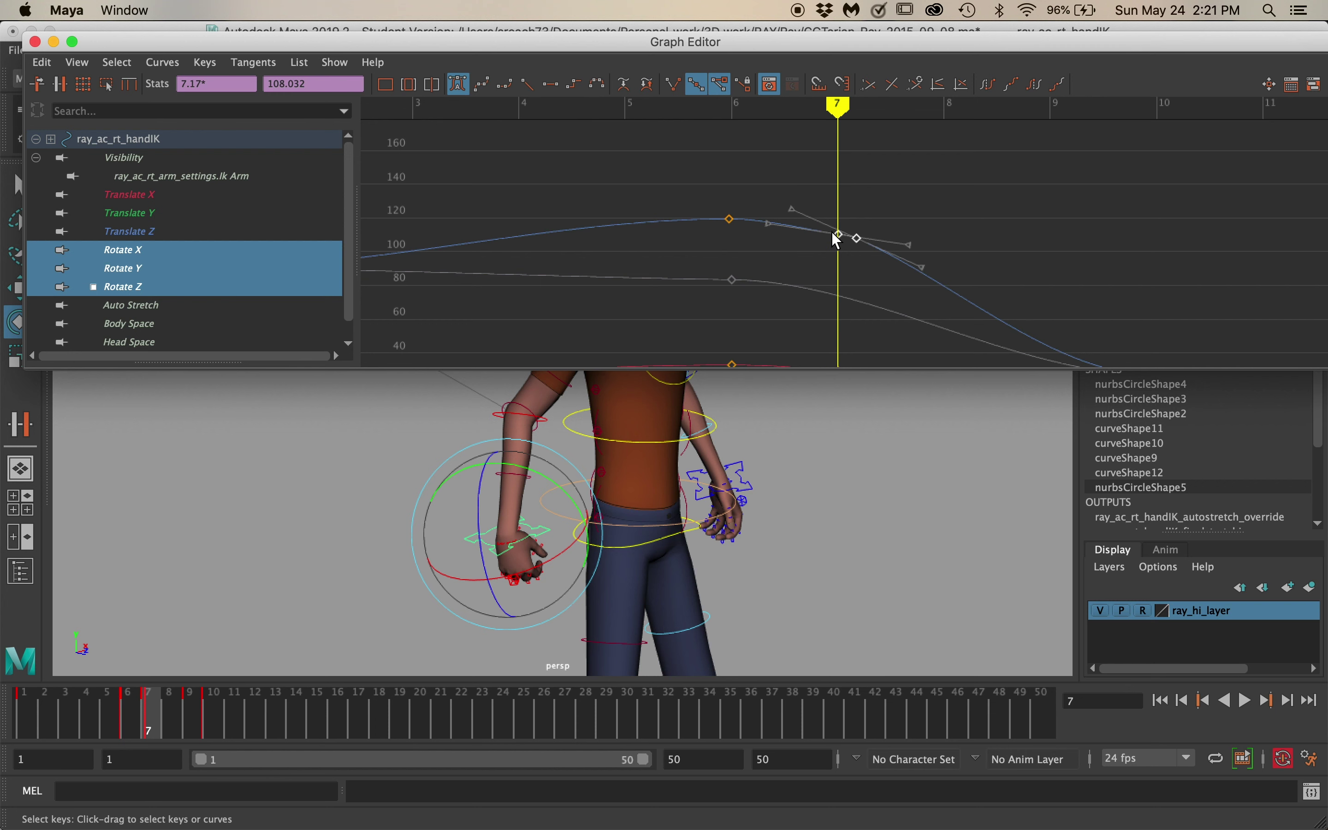
left_click_drag(815, 207, 842, 273)
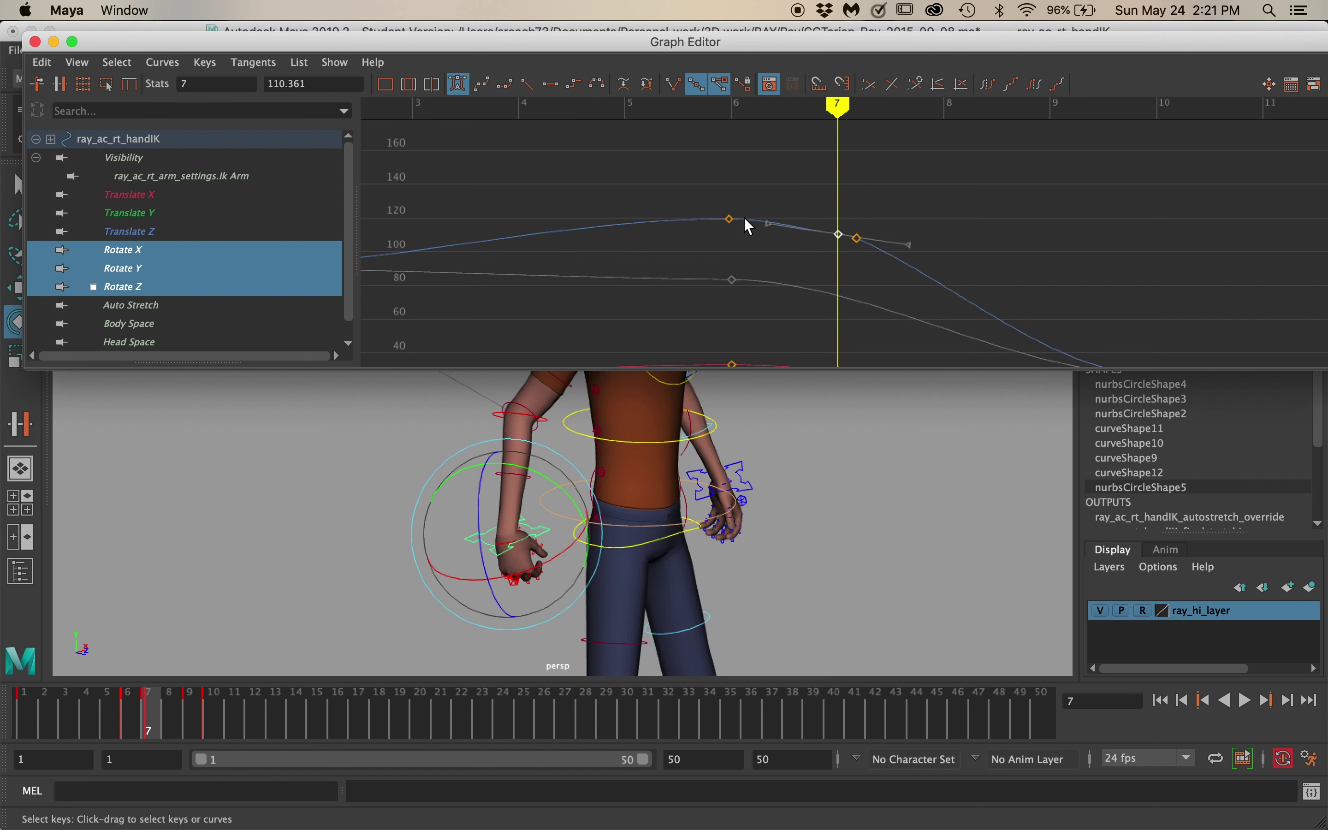
mouse_move(838, 233)
middle_mouse_down("shift")
mouse_move(834, 208)
mouse_move(834, 225)
middle_mouse_up("shift")
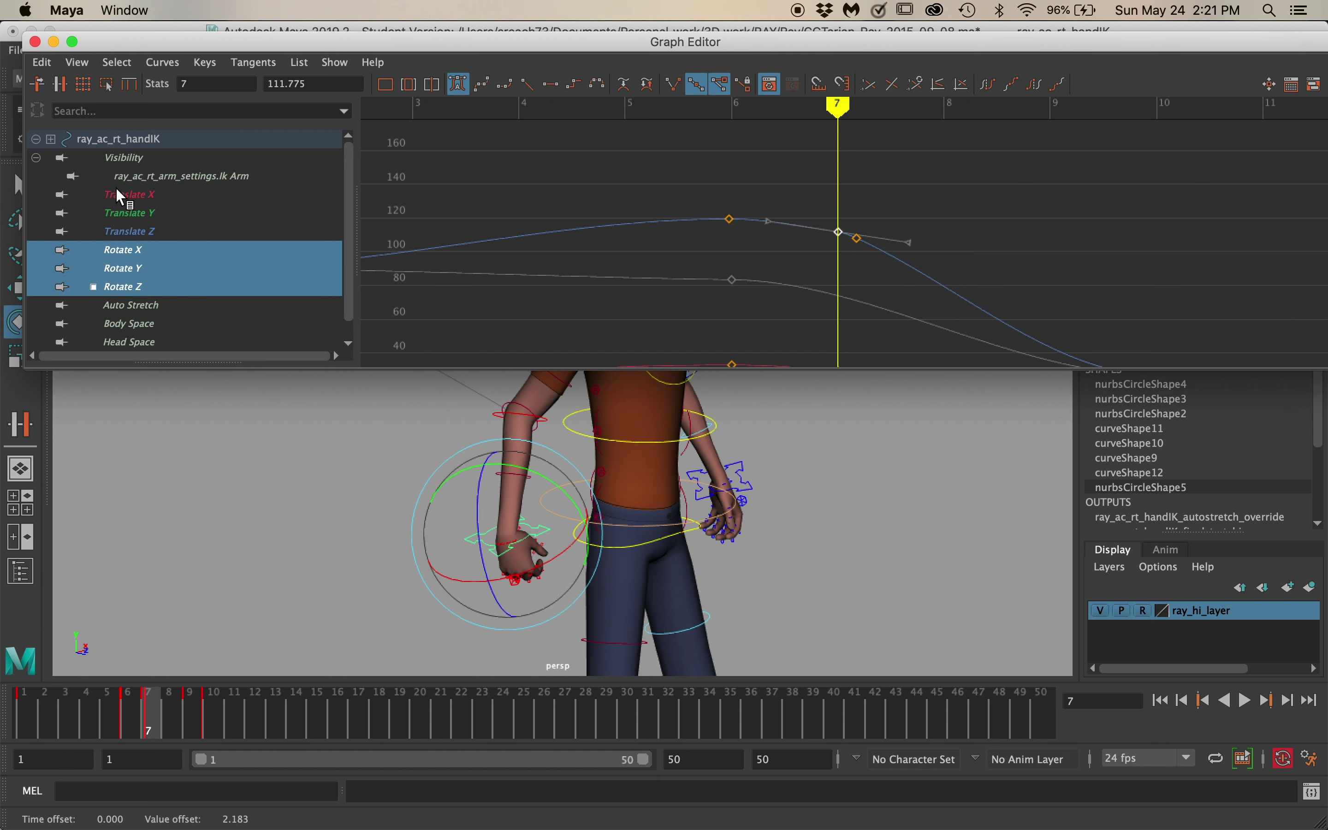
Set the Rotate Z frame-6 key's value to 120 in the Stats field.
left_click(184, 84)
type("7")
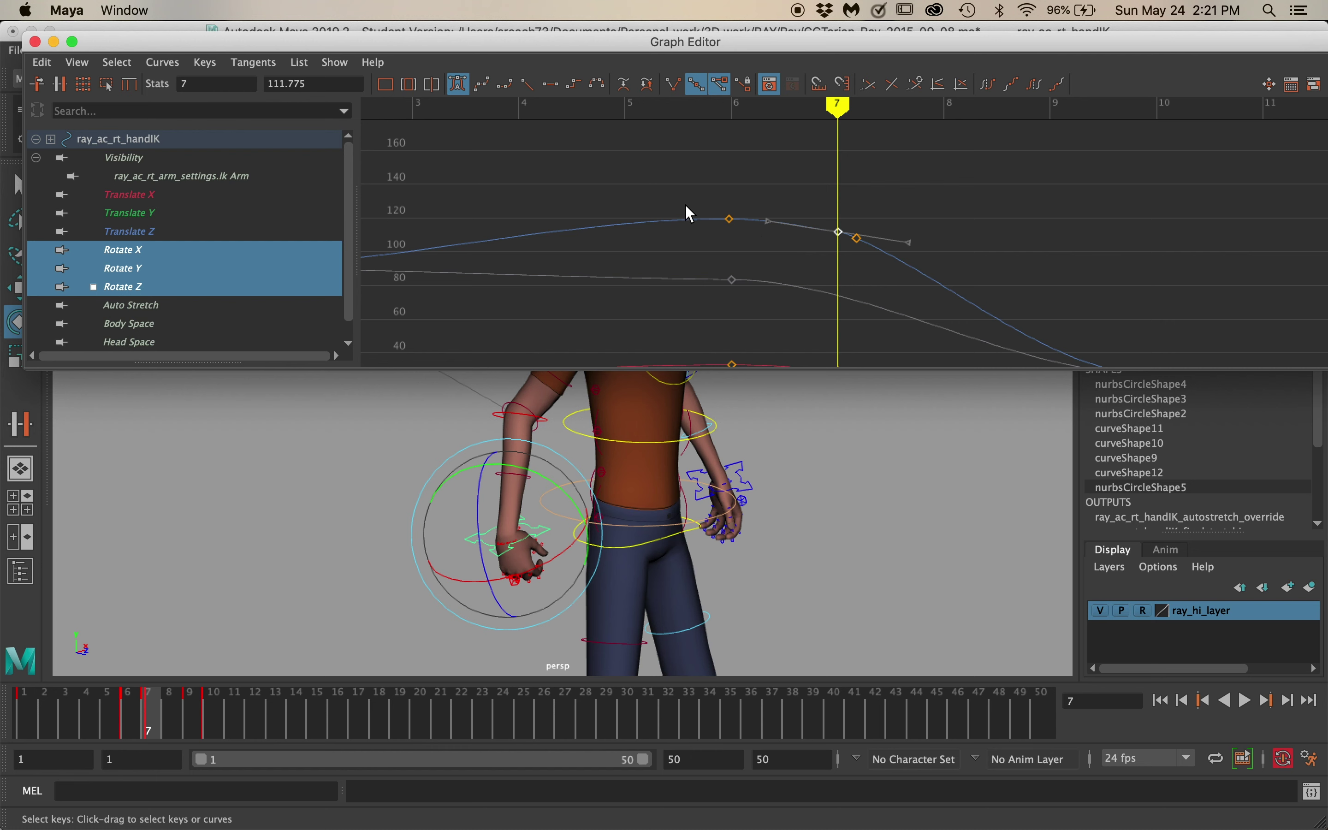
left_click_drag(707, 202, 757, 242)
double_click(318, 83)
type("120")
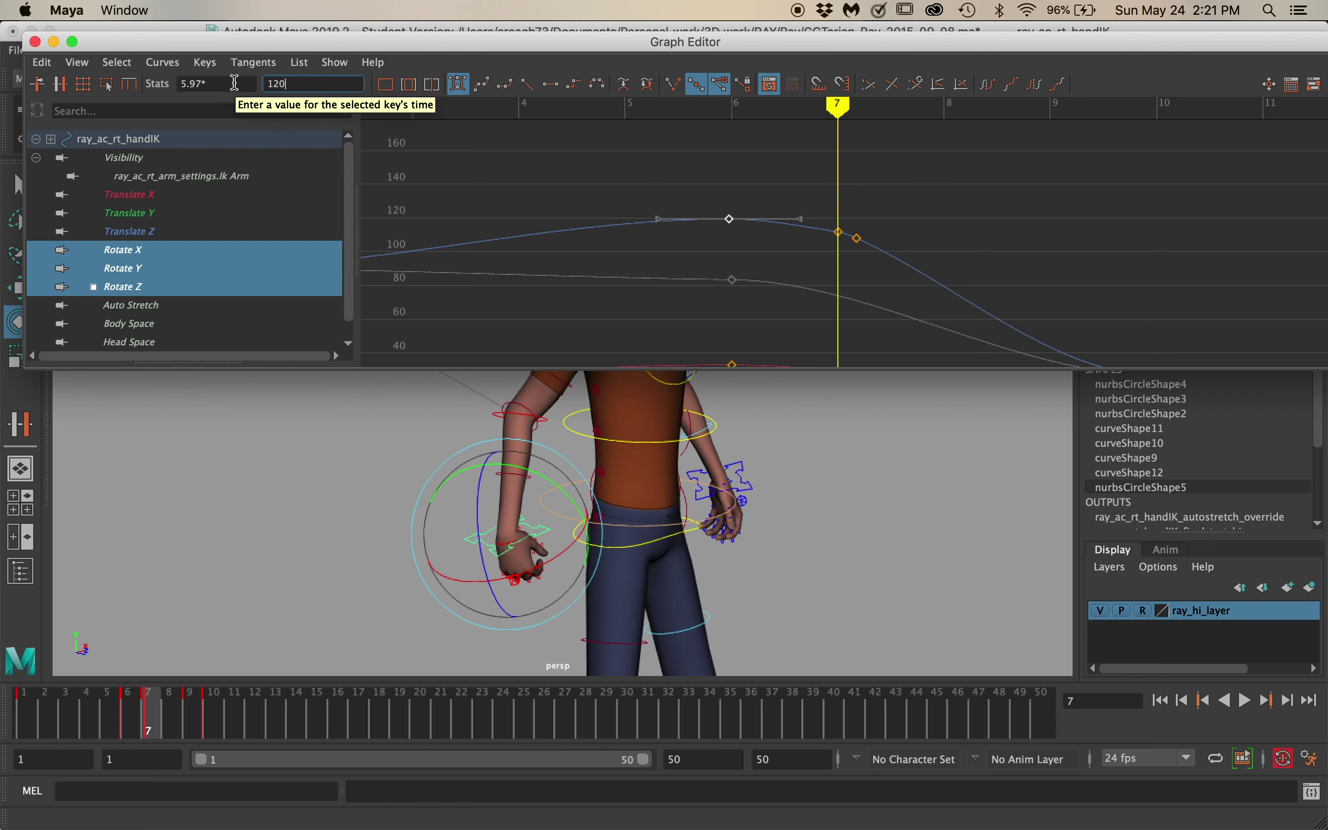
key("Return")
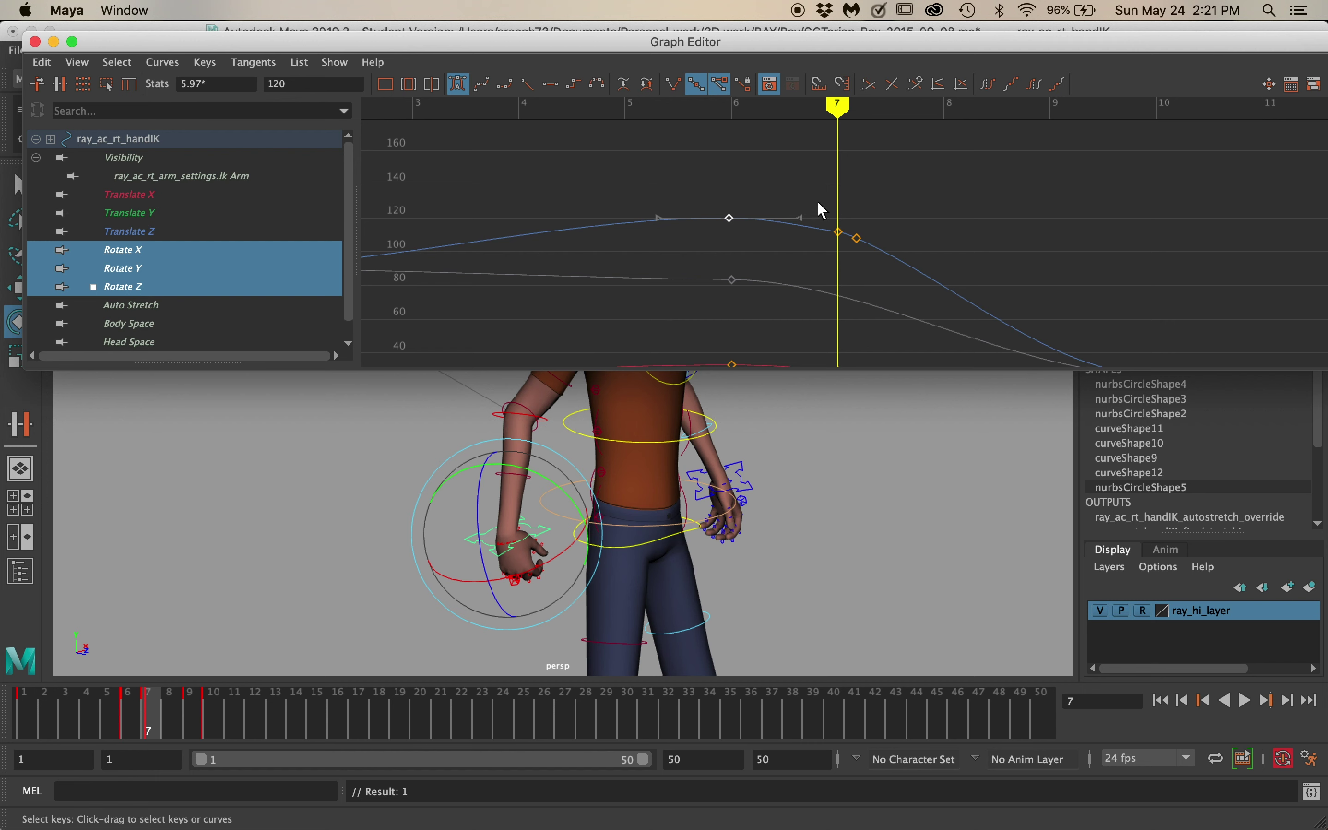
Set the Rotate Z frame-7 key's value to 120 to match frame 6.
left_click_drag(823, 205, 849, 259)
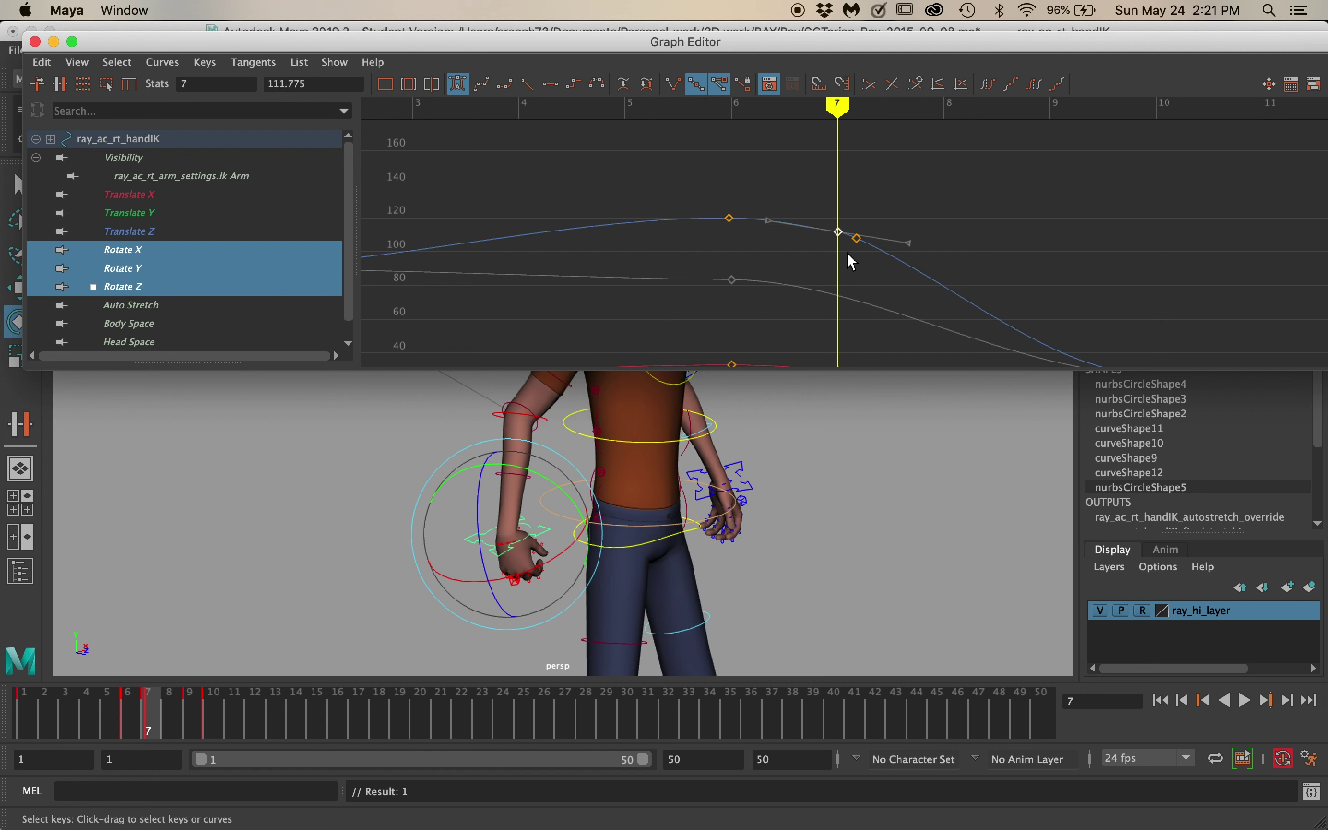
left_click(329, 83)
type("1")
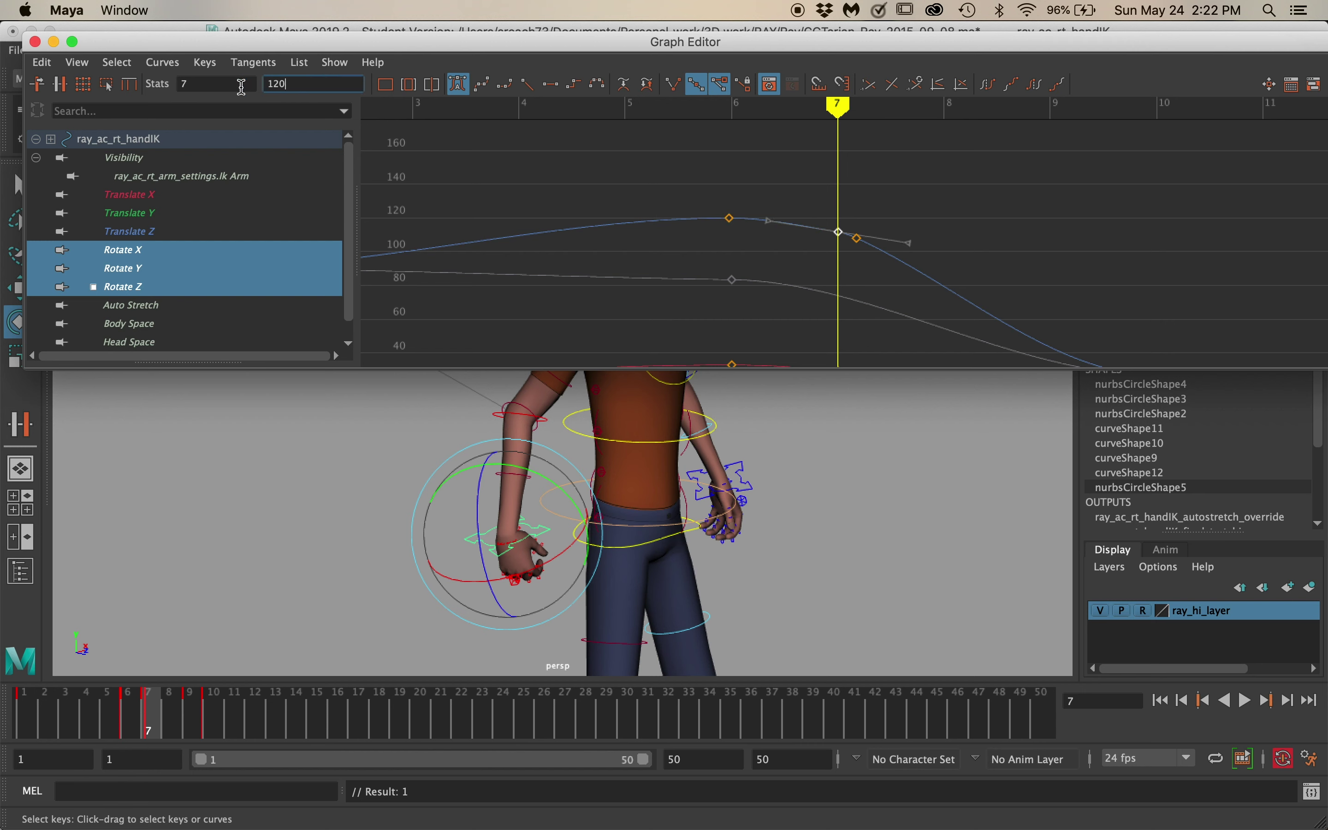
type("20")
key("Return")
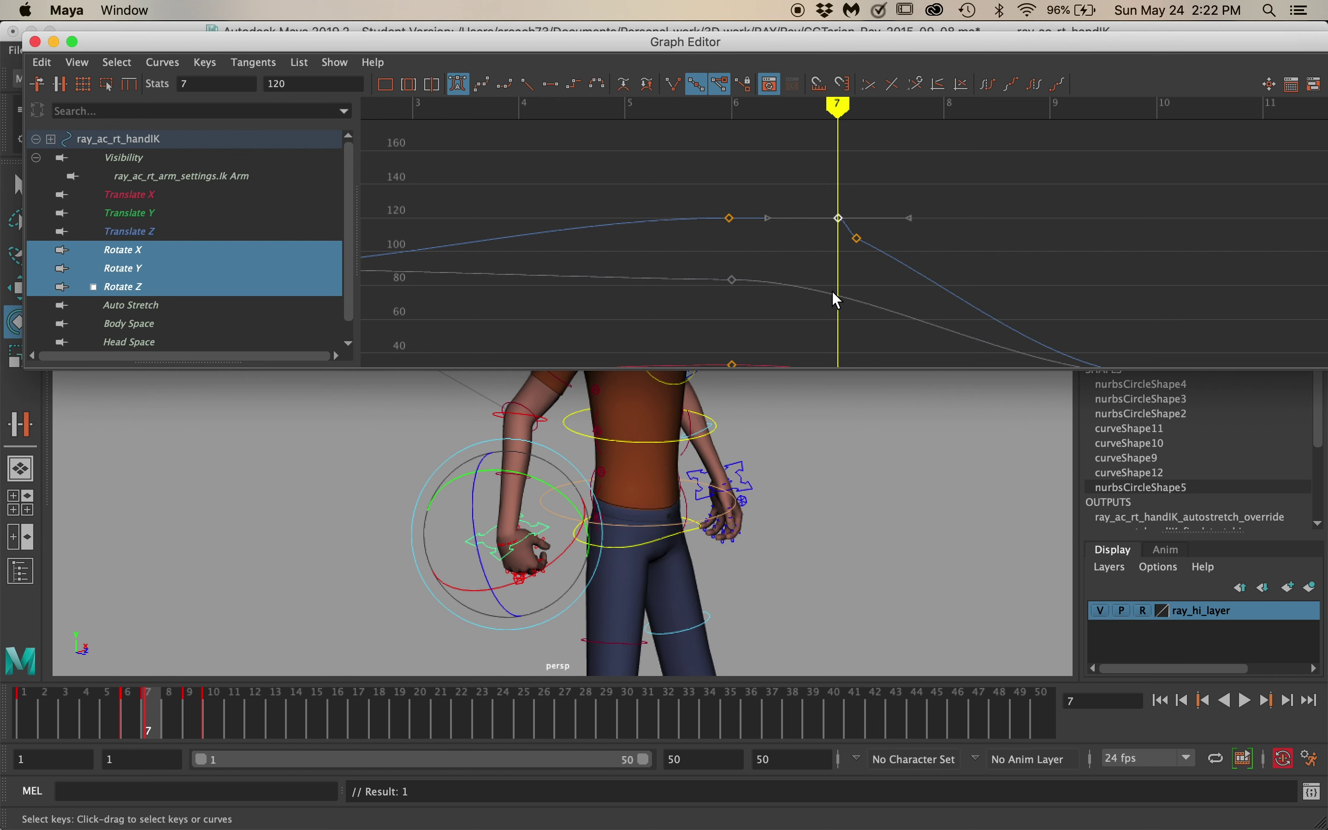
middle_click_drag(825, 291, 768, 265, "alt")
mouse_move(769, 265)
right_mouse_down("alt")
mouse_move(789, 270)
mouse_move(771, 273)
right_mouse_up("alt")
middle_click_drag(700, 222, 843, 315, "alt")
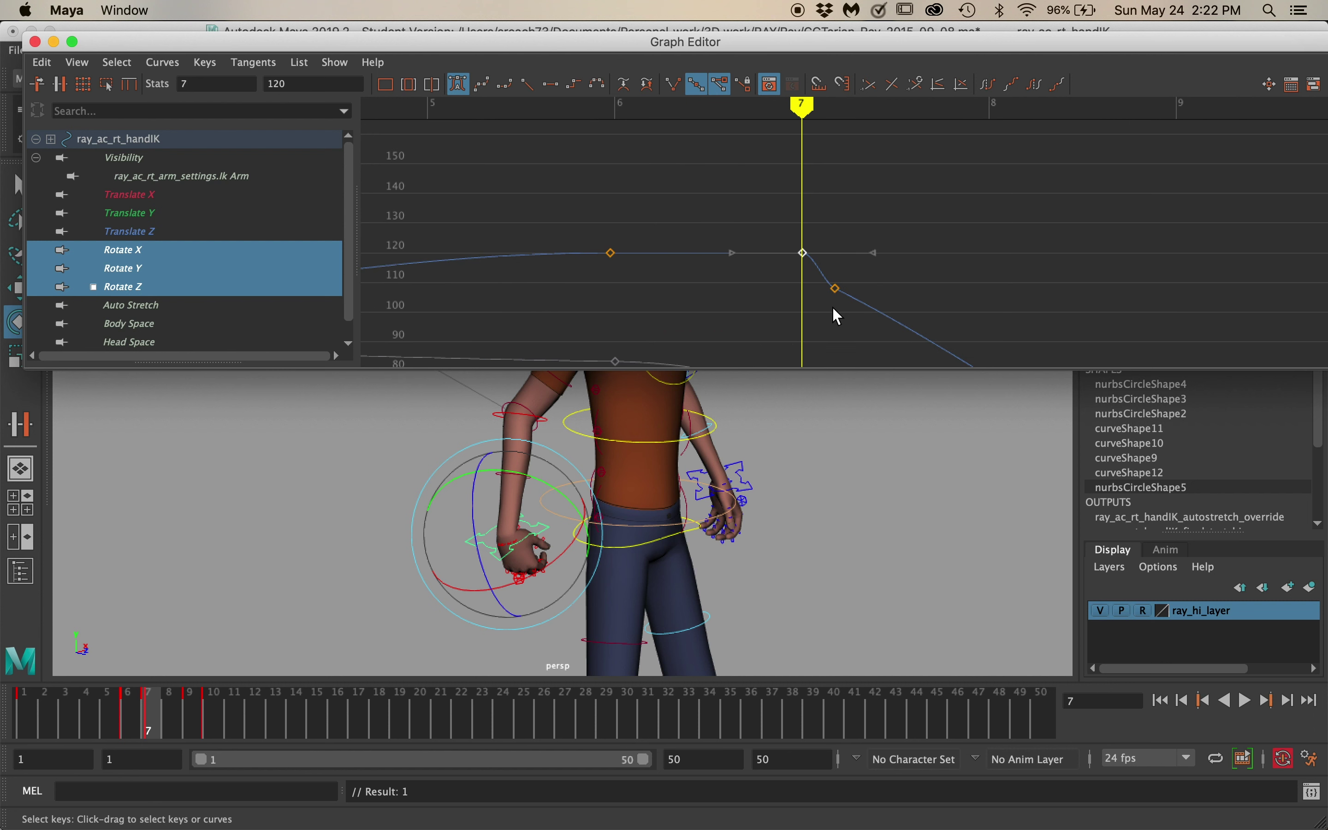
right_click_drag(860, 312, 871, 242, "alt")
middle_click_drag(859, 196, 818, 289, "alt")
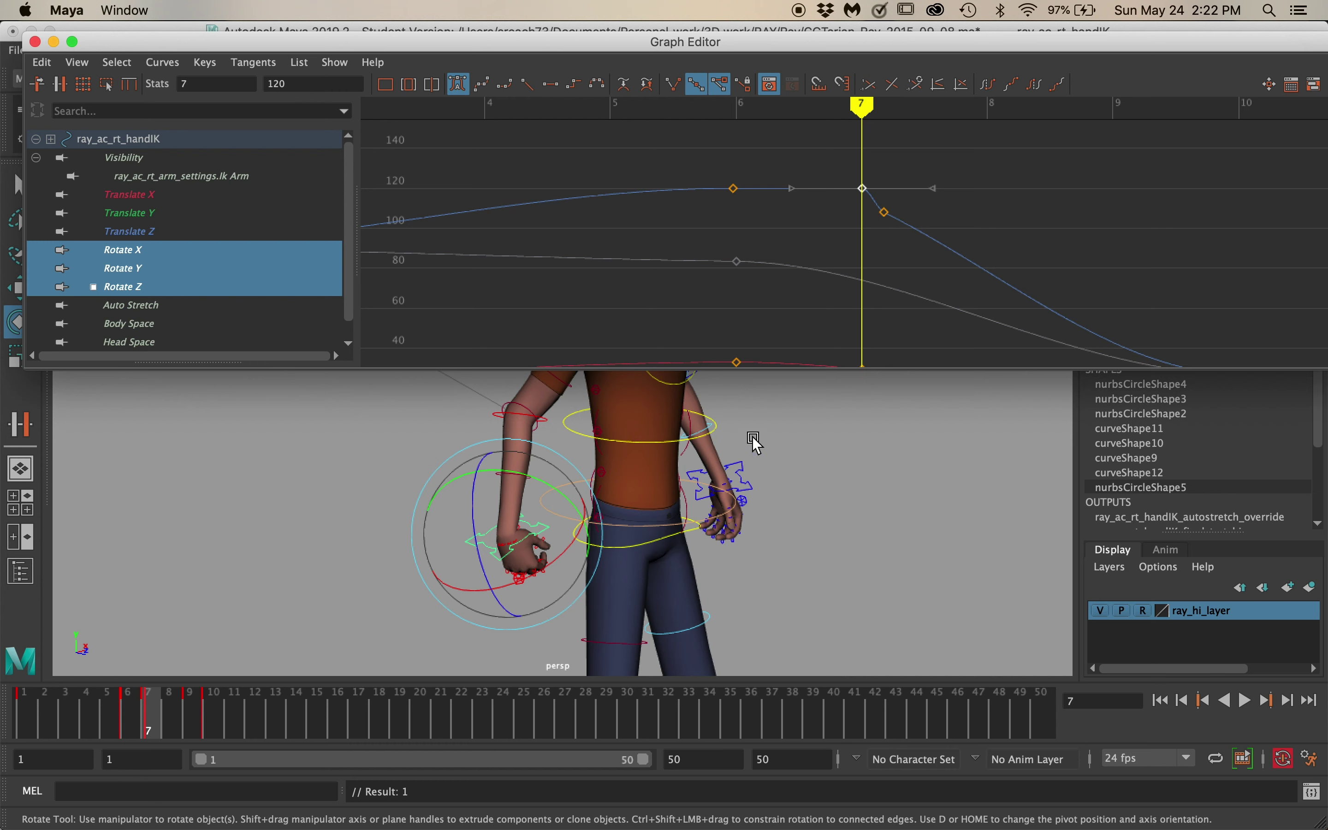
key("a")
key("f")
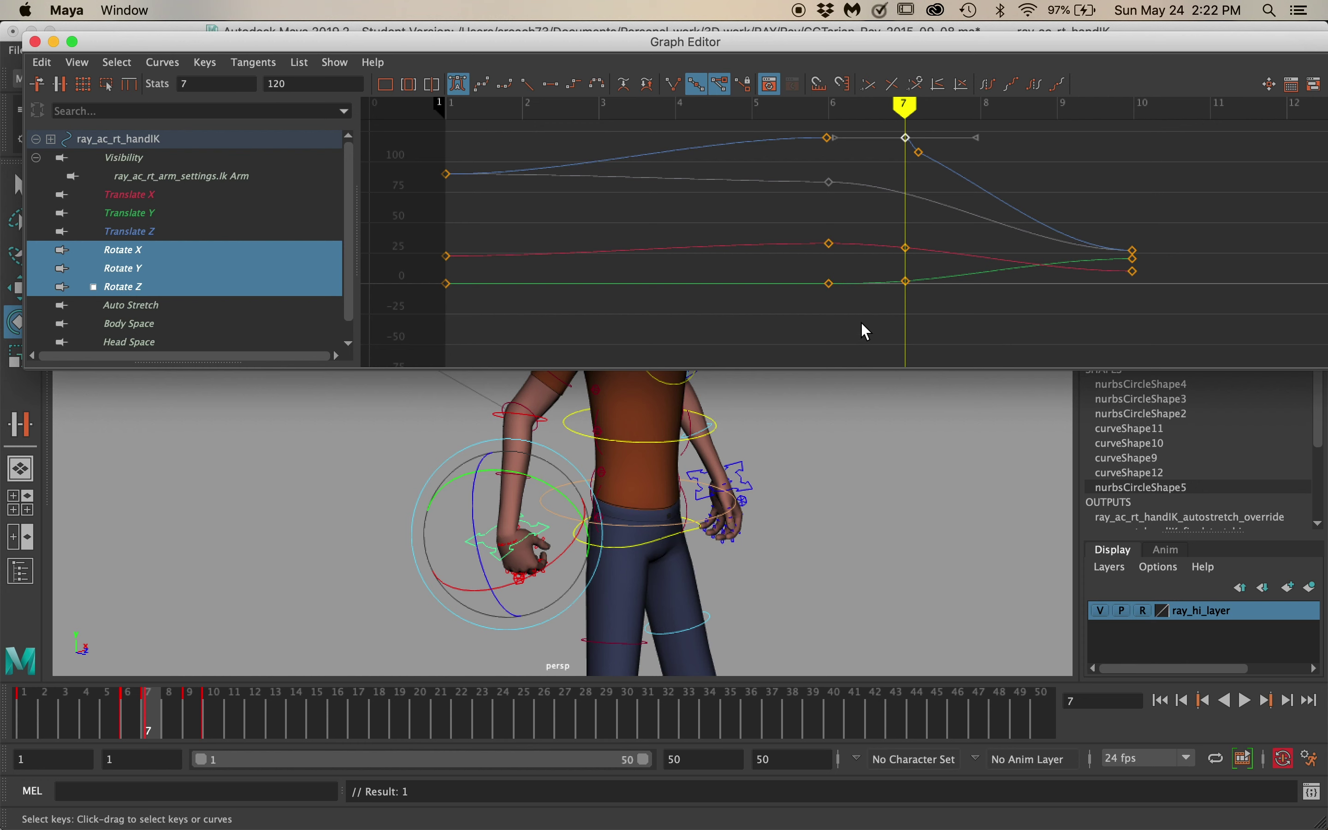
Select the Rotate Y key at frame 6, review the curves, then switch to QuickTime Player.
left_click(829, 283)
middle_click_drag(1091, 273, 607, 279, "alt")
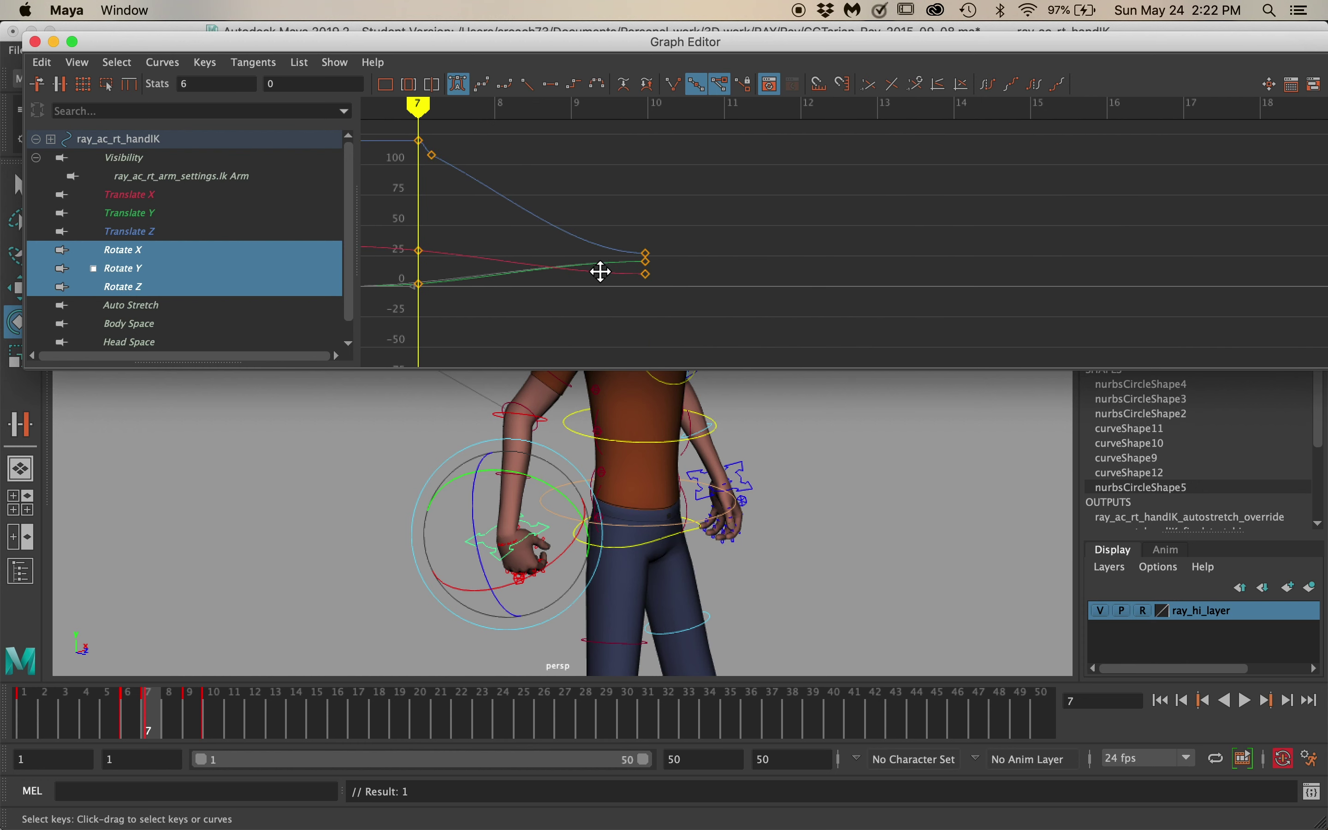
right_click_drag(940, 249, 1010, 276, "alt")
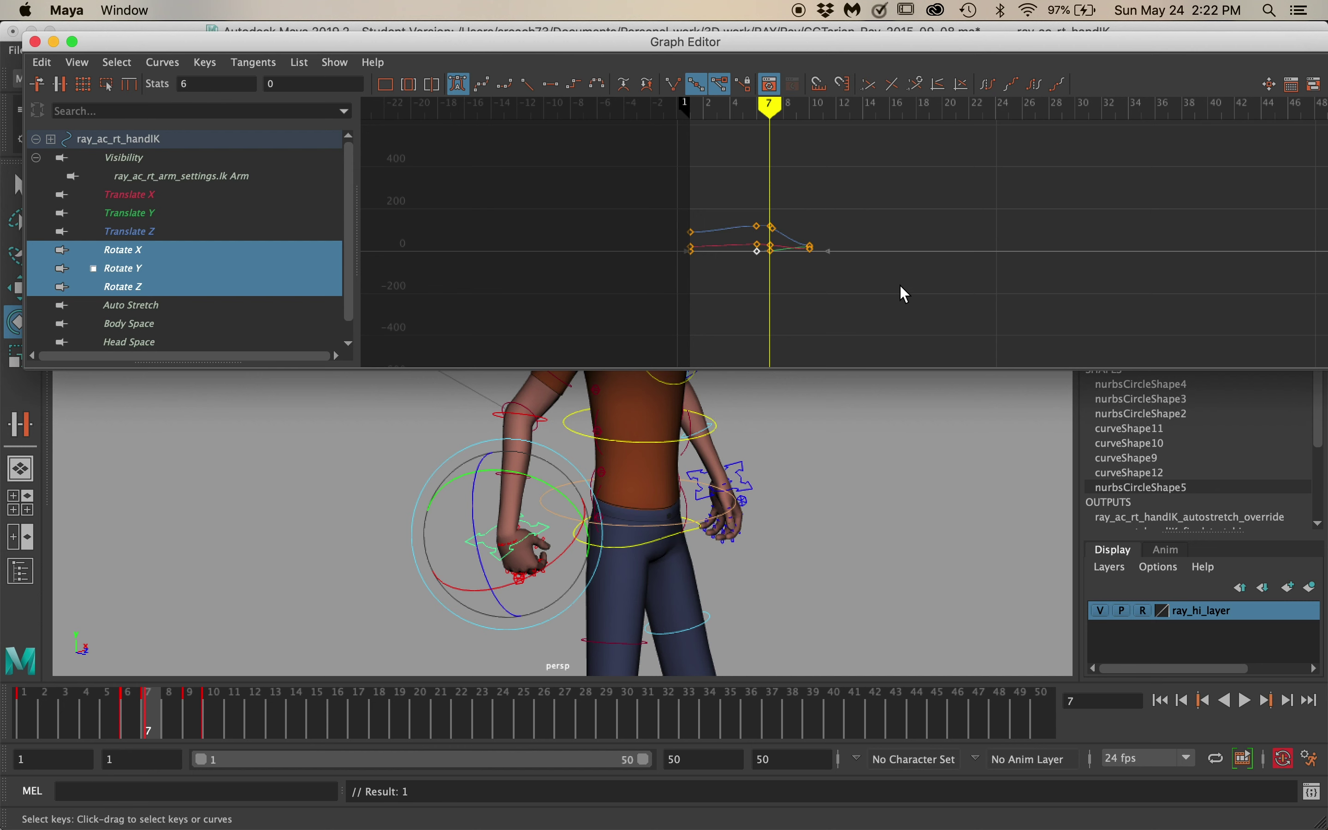
scroll(771, 274, "up", 5)
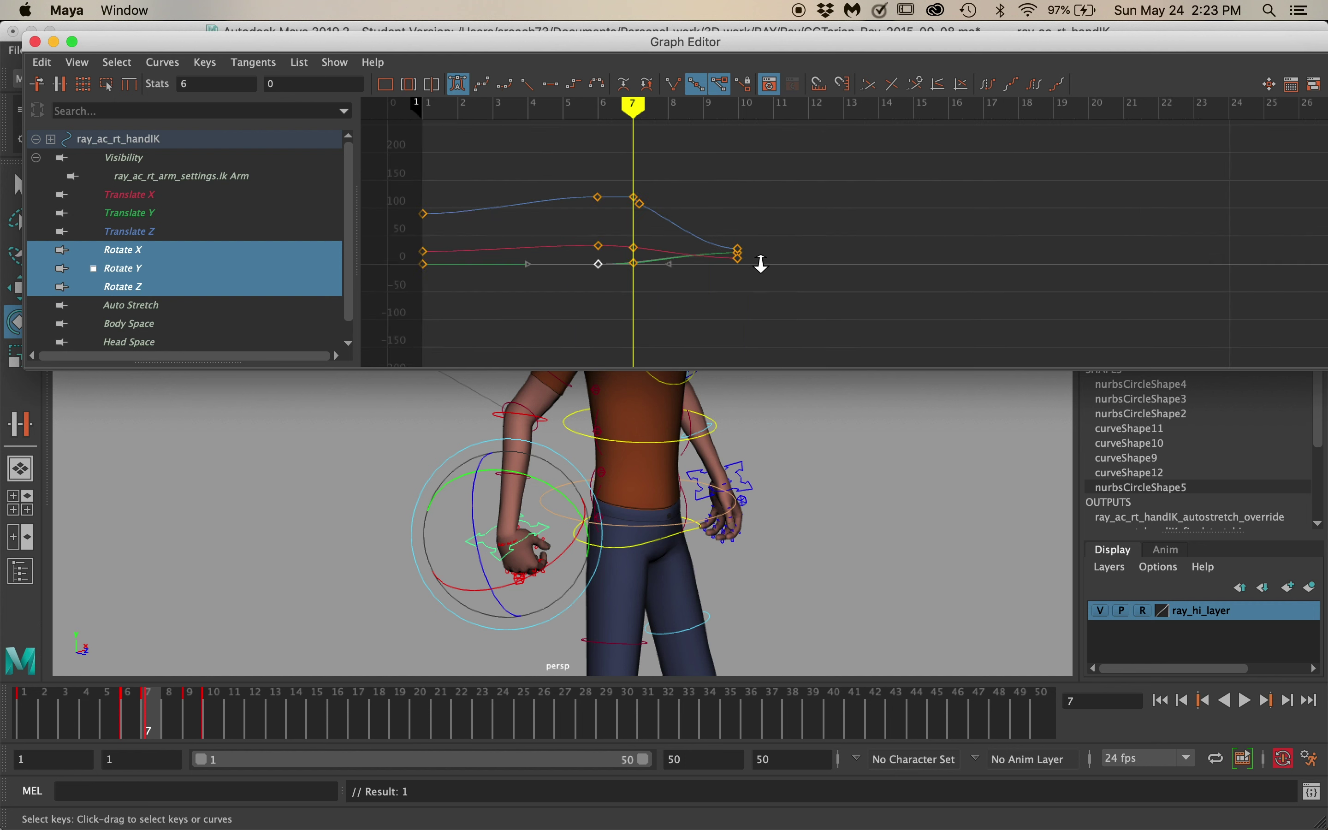
middle_click_drag(631, 265, 905, 275, "alt")
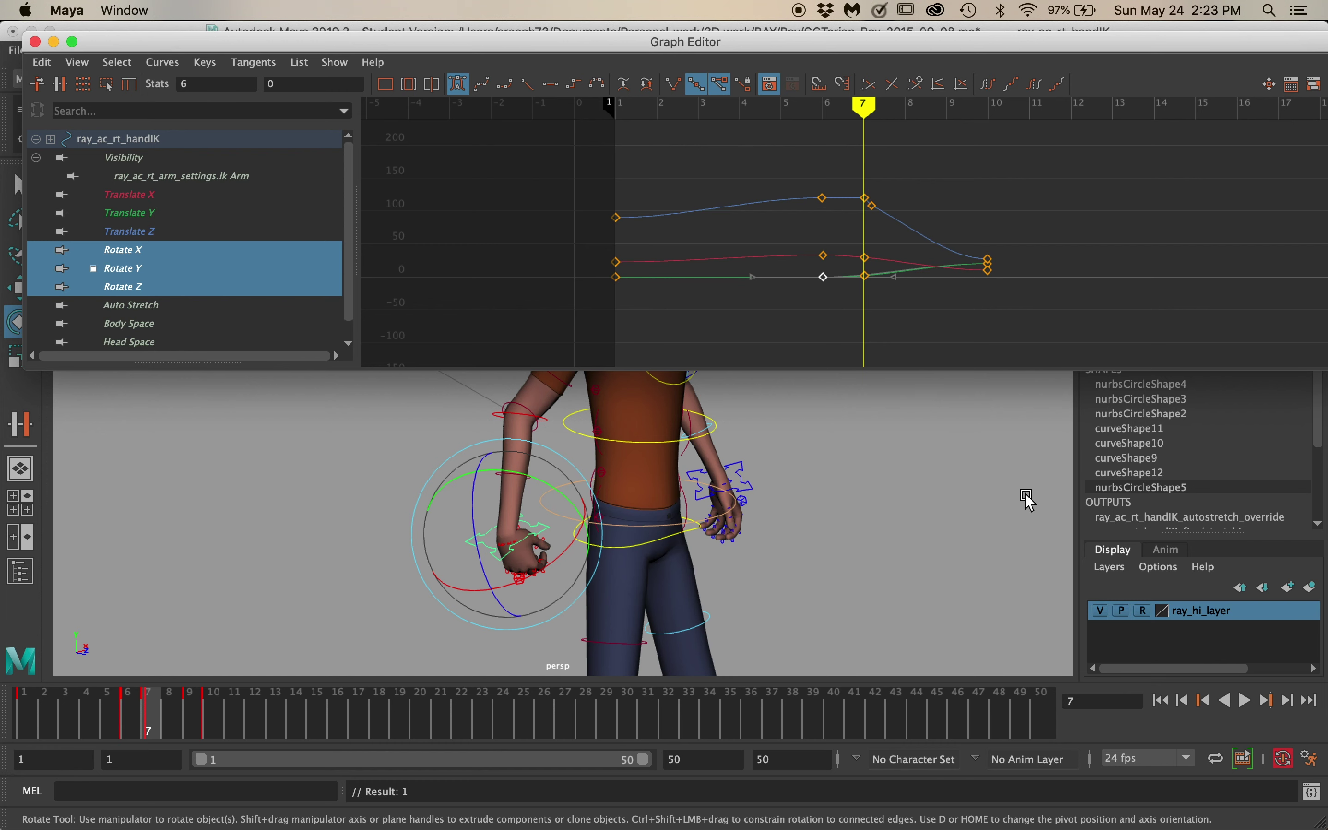
left_click(1089, 791)
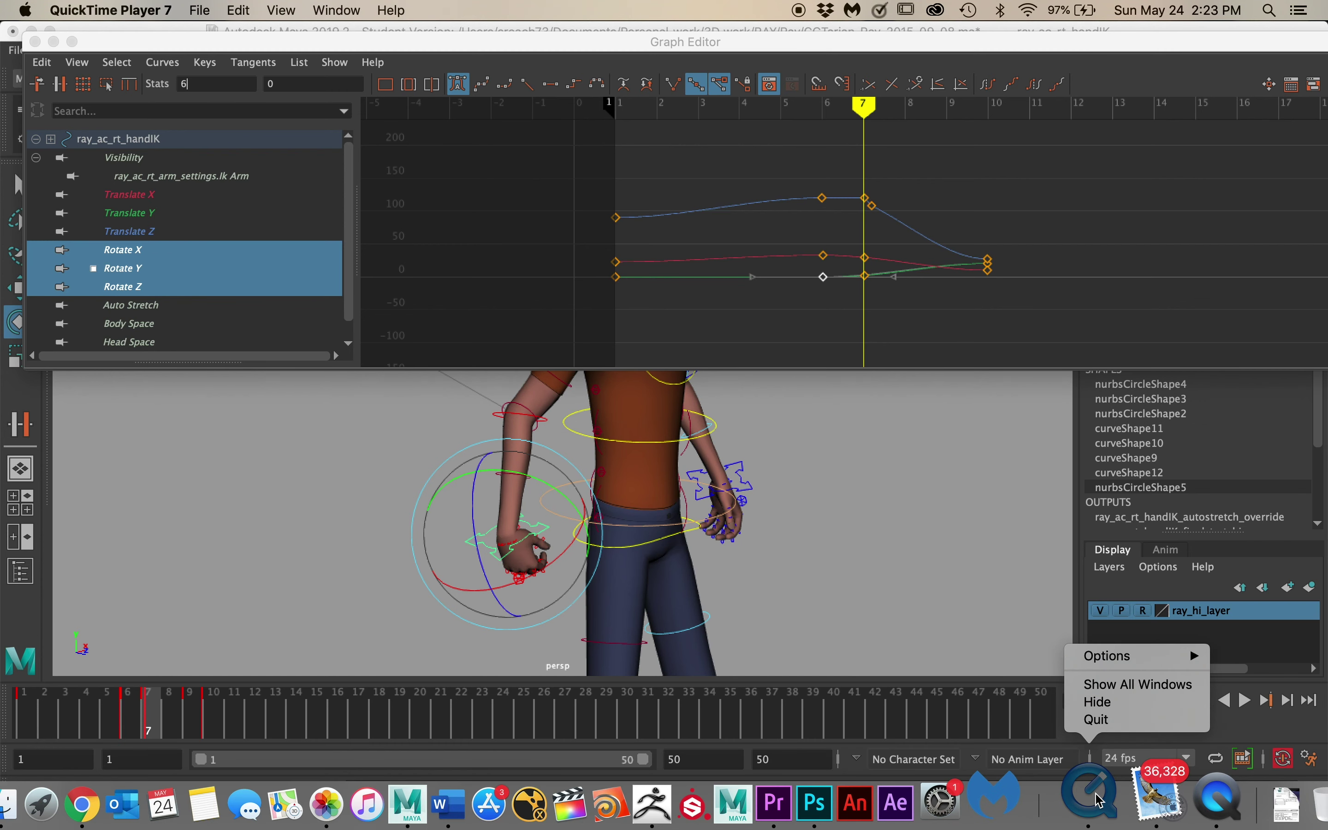